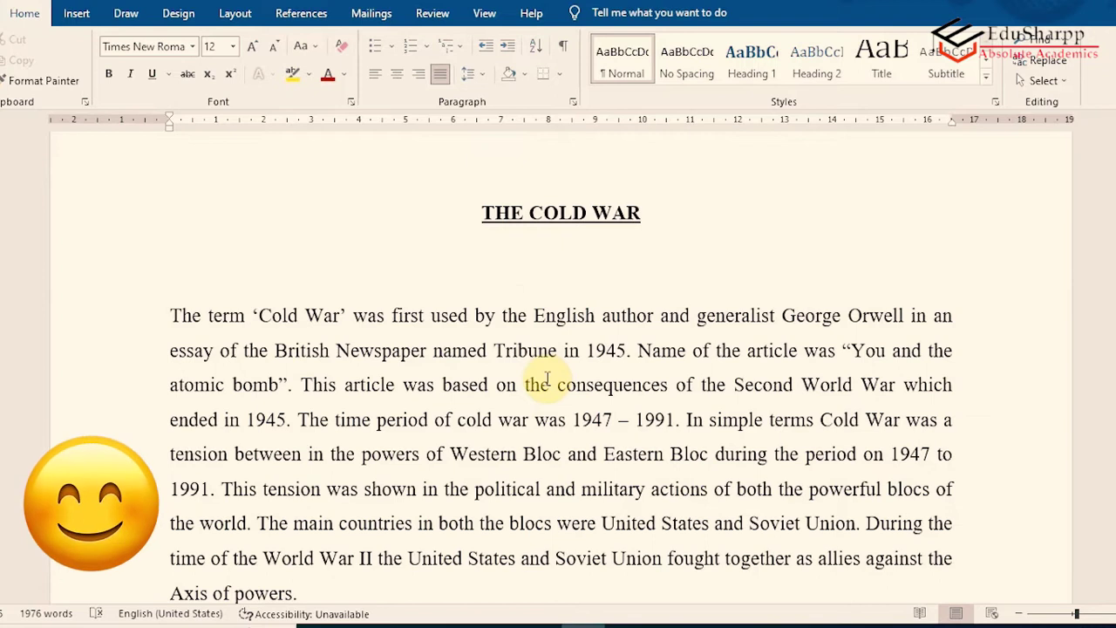
# Scroll through the National Geographic article to review it as a candidate source.
pyautogui.scroll(-1, 547, 378)
pyautogui.scroll(1, 551, 378)
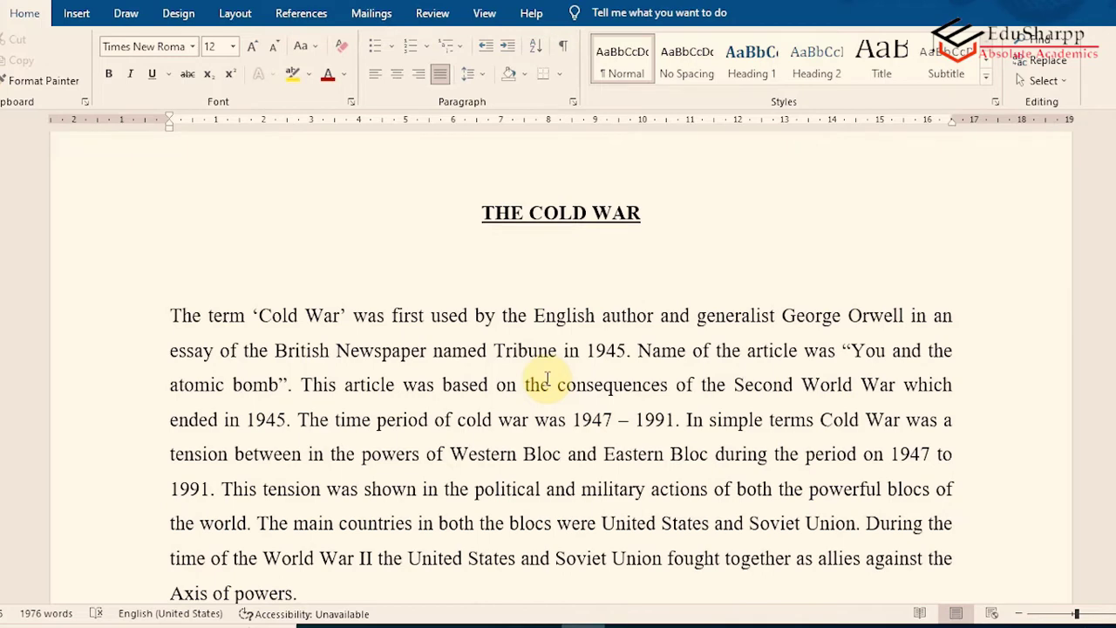
pyautogui.scroll(-3, 546, 378)
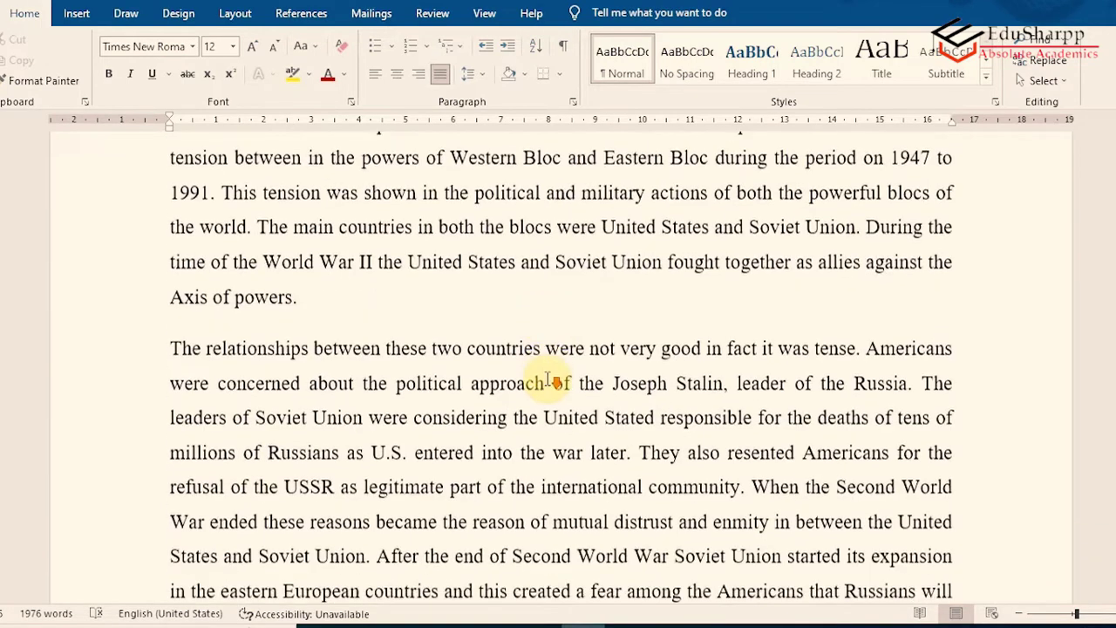
pyautogui.scroll(3, 548, 377)
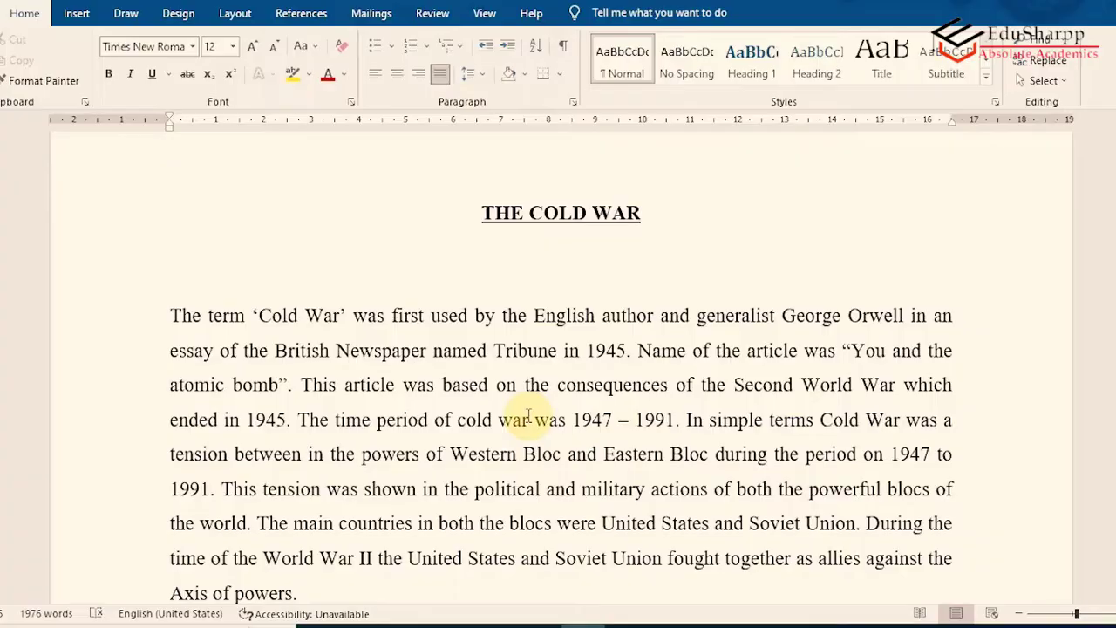
pyautogui.scroll(-3, 529, 418)
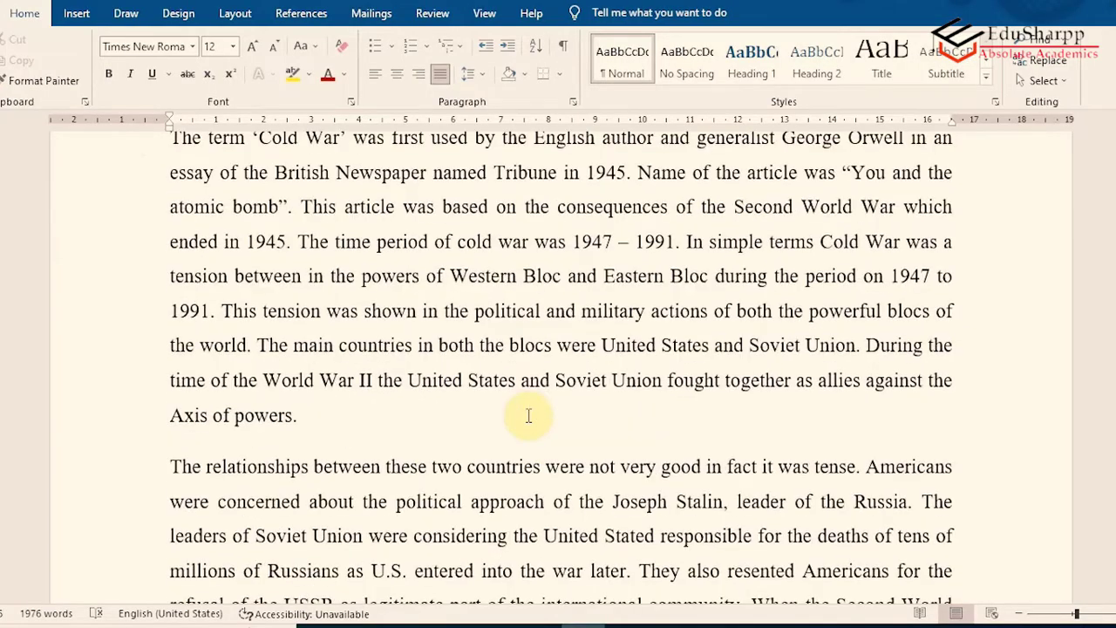
pyautogui.scroll(-6, 528, 416)
pyautogui.scroll(-3, 529, 416)
pyautogui.scroll(-15, 529, 416)
pyautogui.scroll(-2, 528, 416)
pyautogui.scroll(17, 529, 416)
pyautogui.scroll(8, 529, 416)
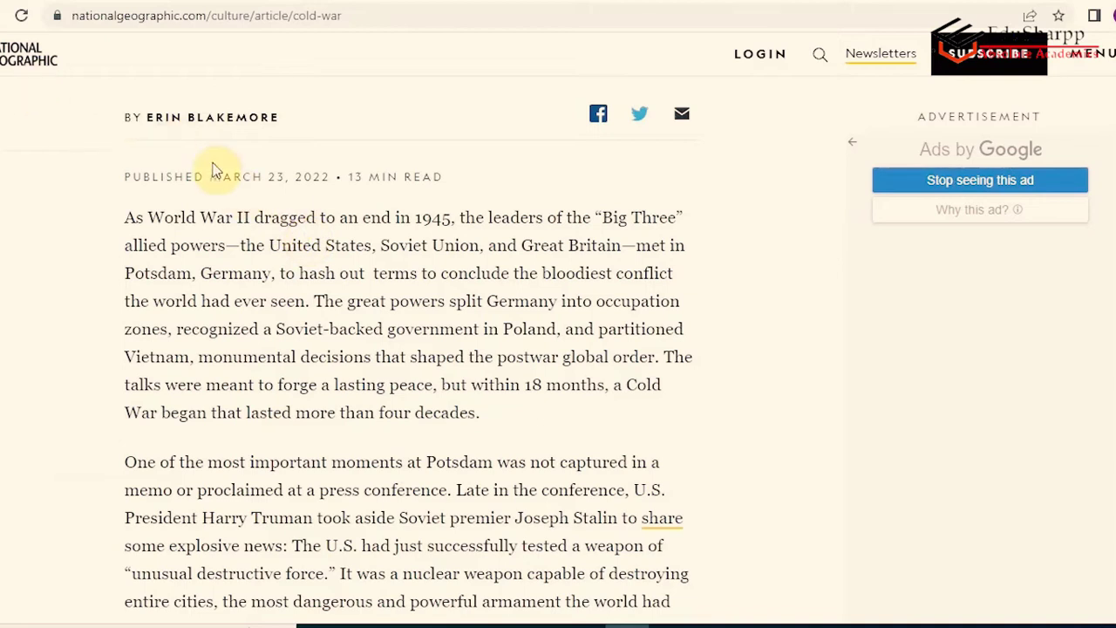
pyautogui.scroll(4, 262, 297)
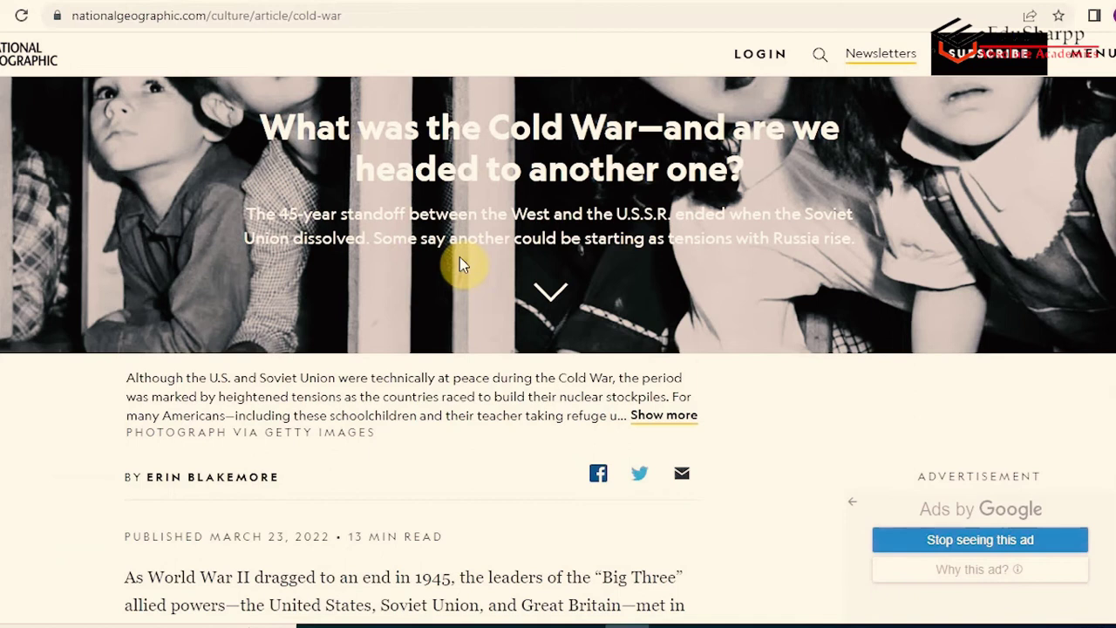
pyautogui.scroll(-3, 452, 354)
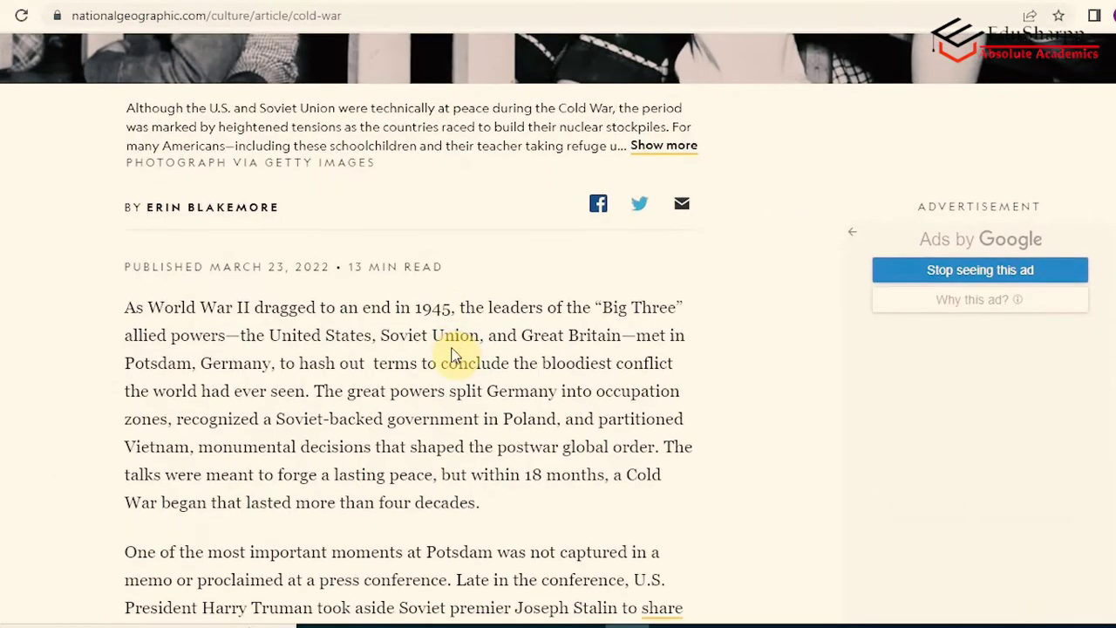
pyautogui.scroll(-1, 452, 354)
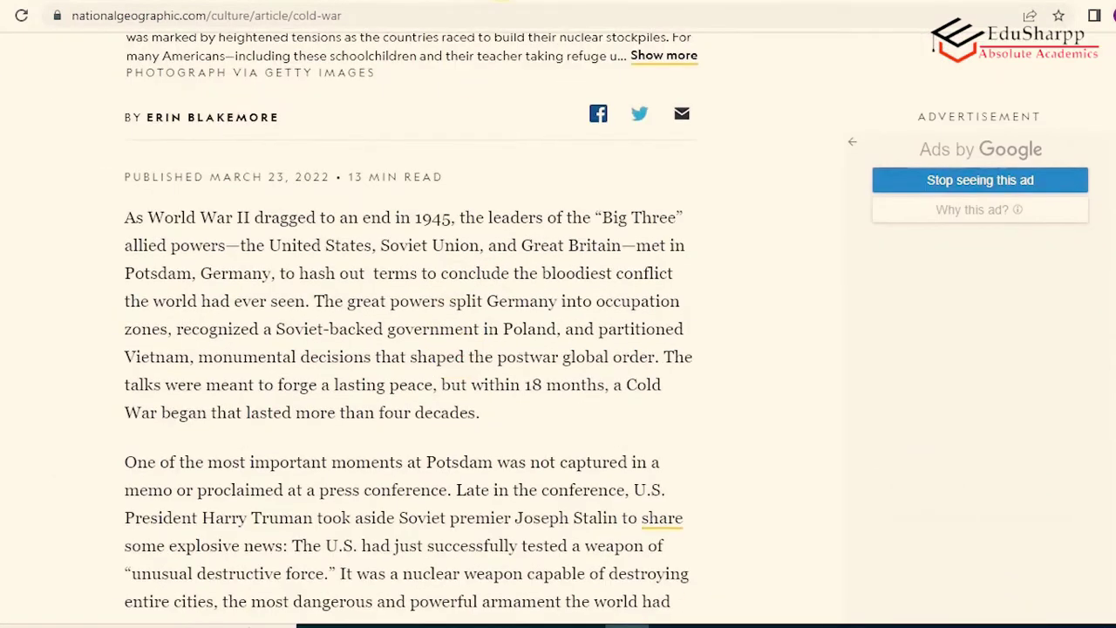
# Compare the New York Times article with the Transnational Terrorism PDF, settling on the NYT article.
pyautogui.click(501, 1)
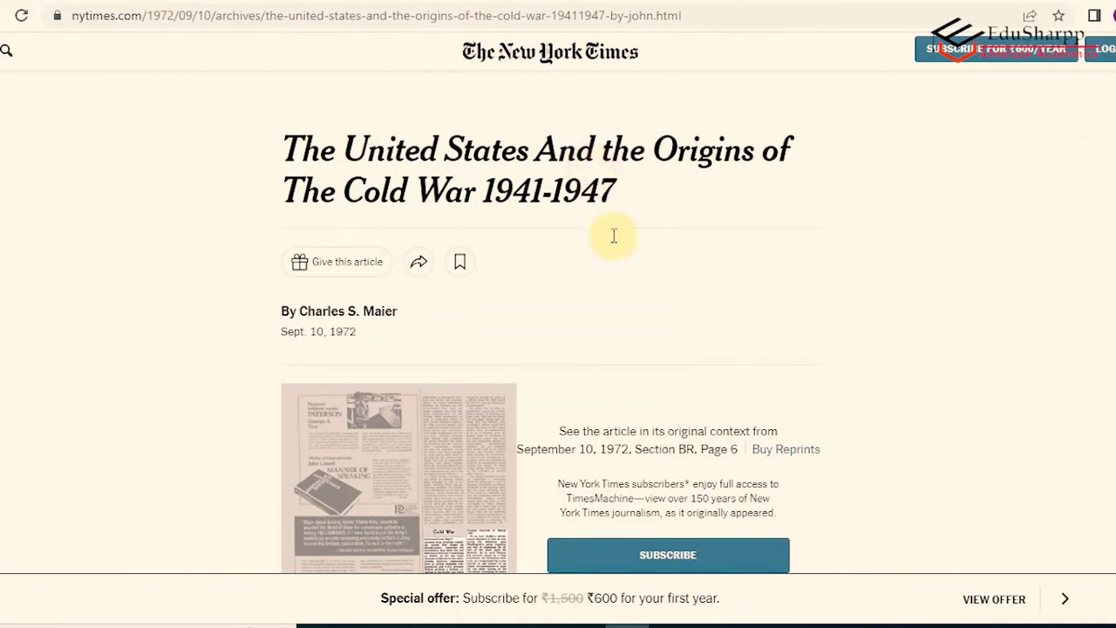
pyautogui.click(638, 3)
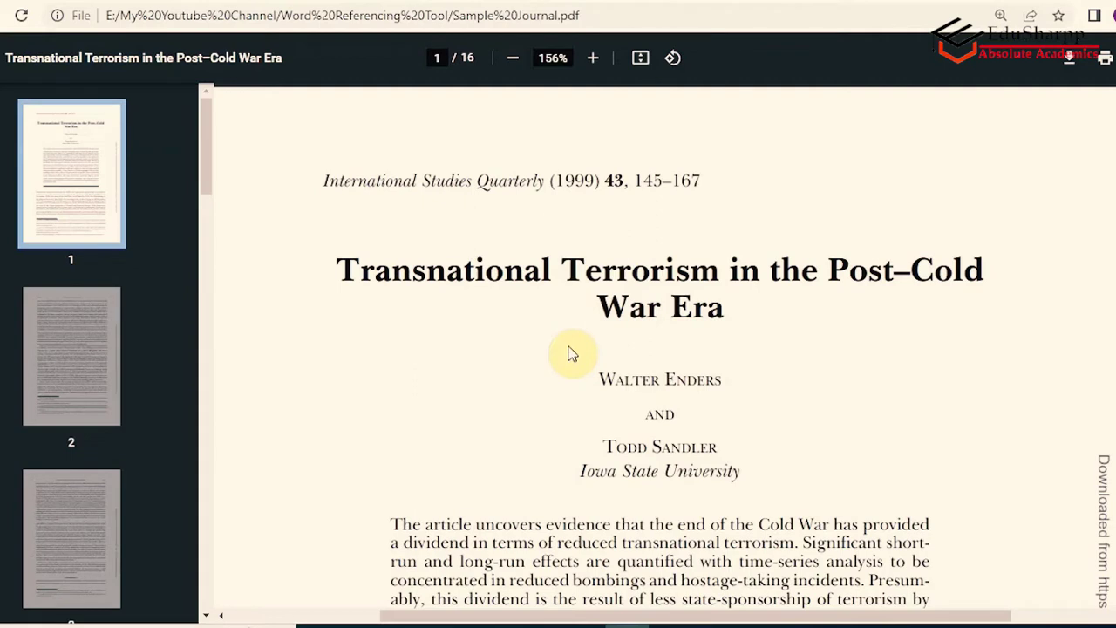
pyautogui.click(610, 4)
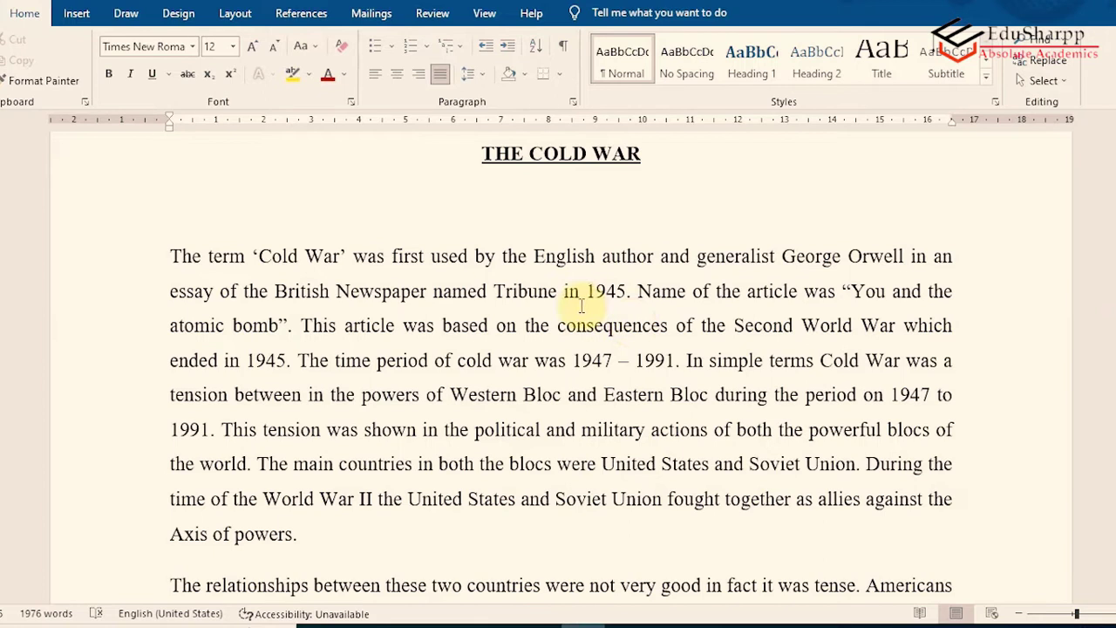
# Place the cursor after 'decades' in the 'To deal with the threat…' containment paragraph.
pyautogui.scroll(-10, 488, 288)
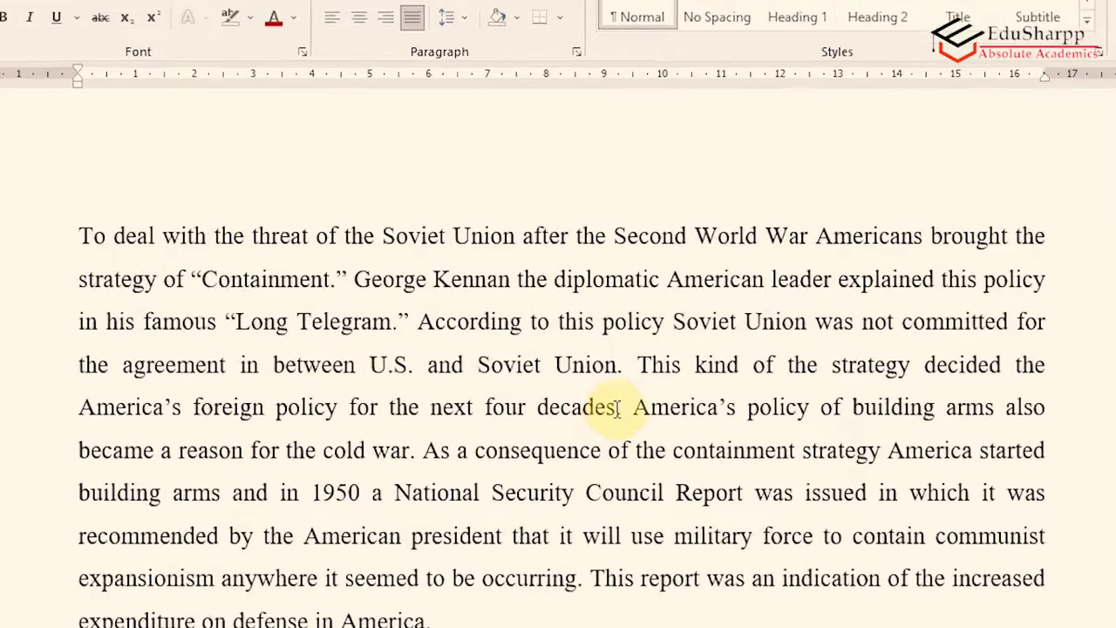
pyautogui.click(619, 407)
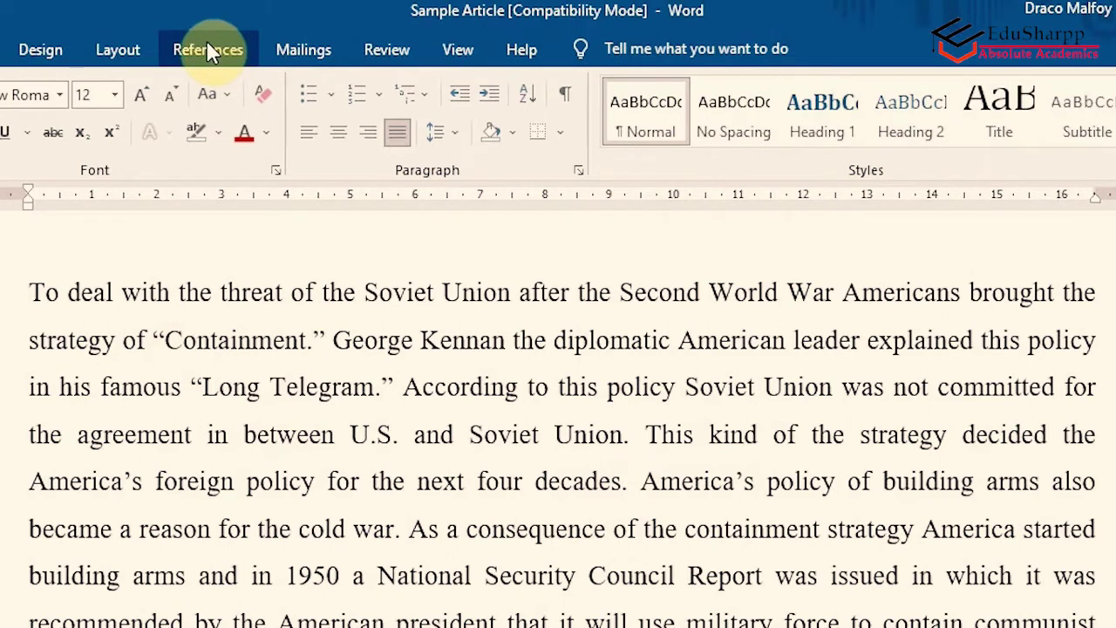
# On the References tab, leave the citation style at APA and bring up the Insert Citation options.
pyautogui.click(205, 40)
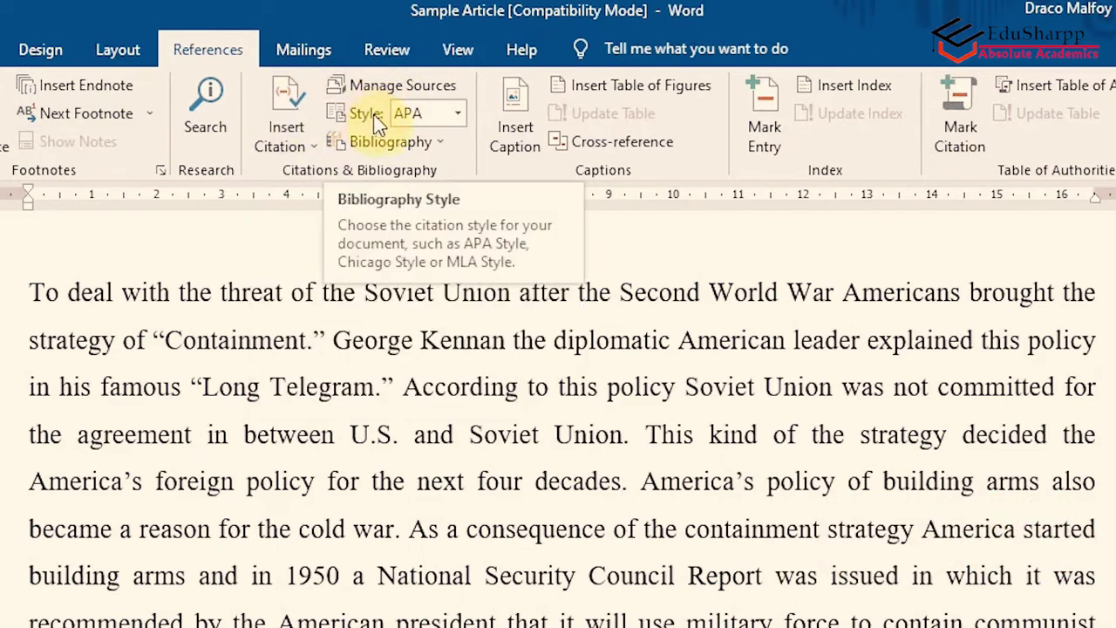
pyautogui.click(459, 122)
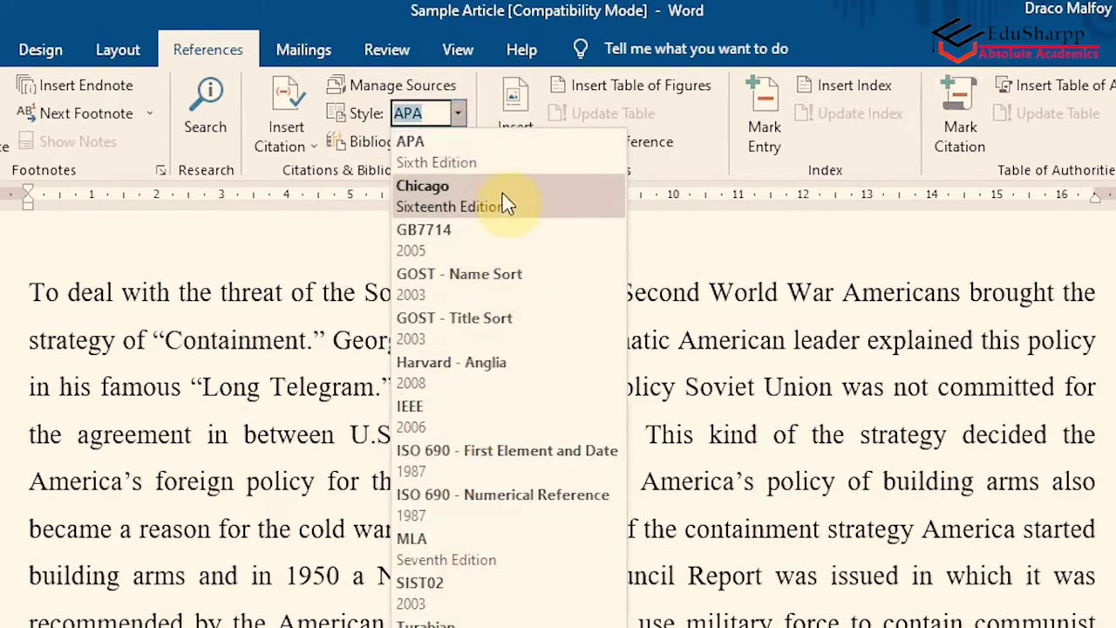
pyautogui.click(475, 81)
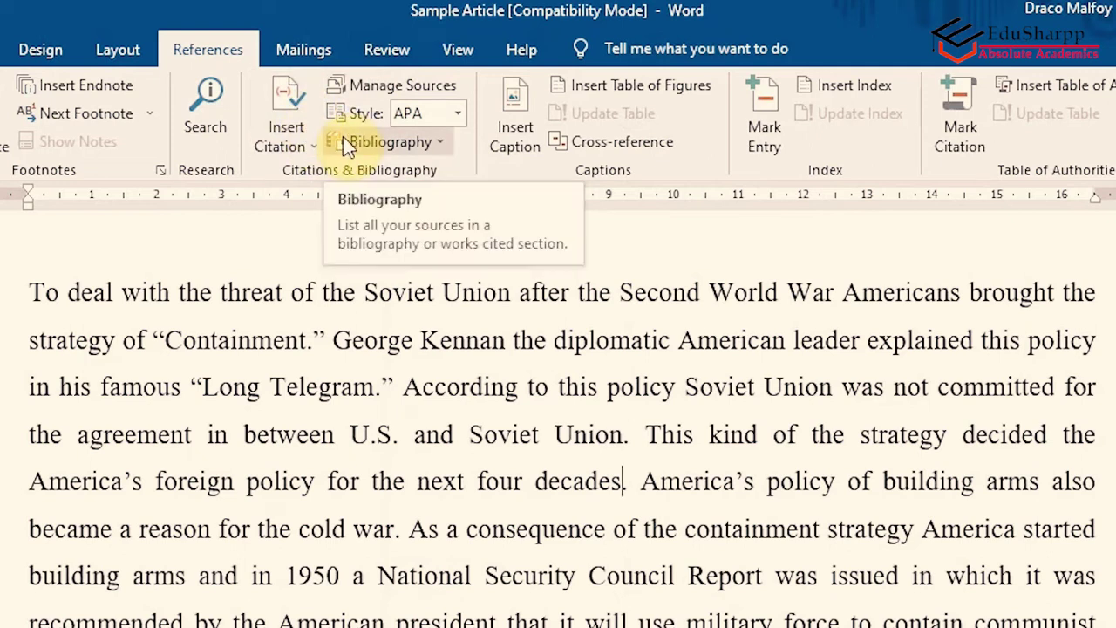
pyautogui.click(299, 148)
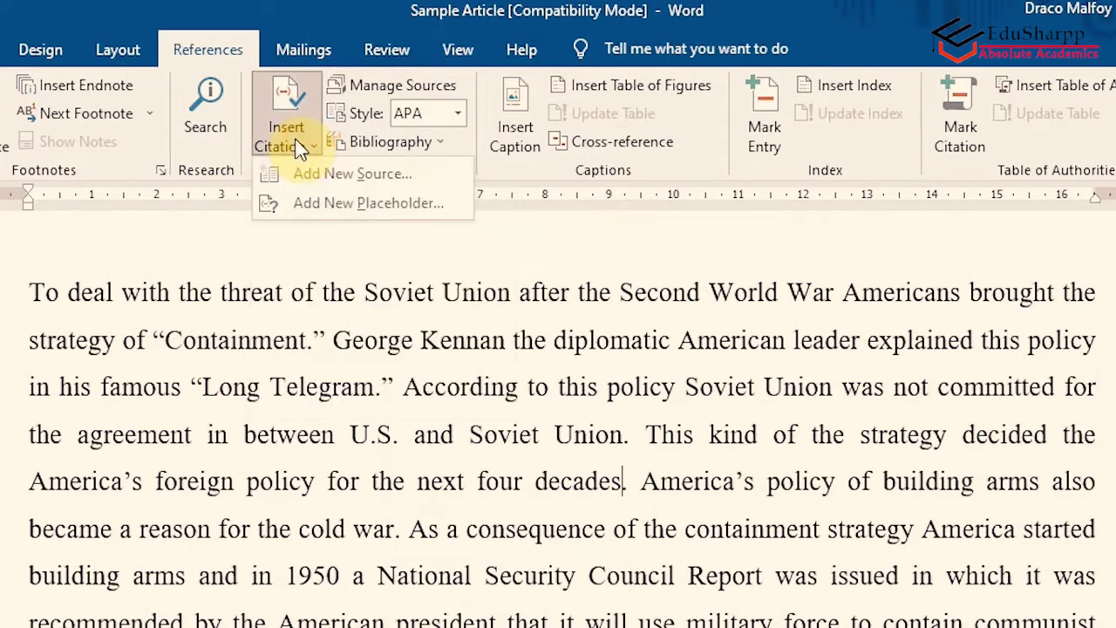
# Choose Add New Source and browse the Type of Source list, leaving it on Book.
pyautogui.click(349, 174)
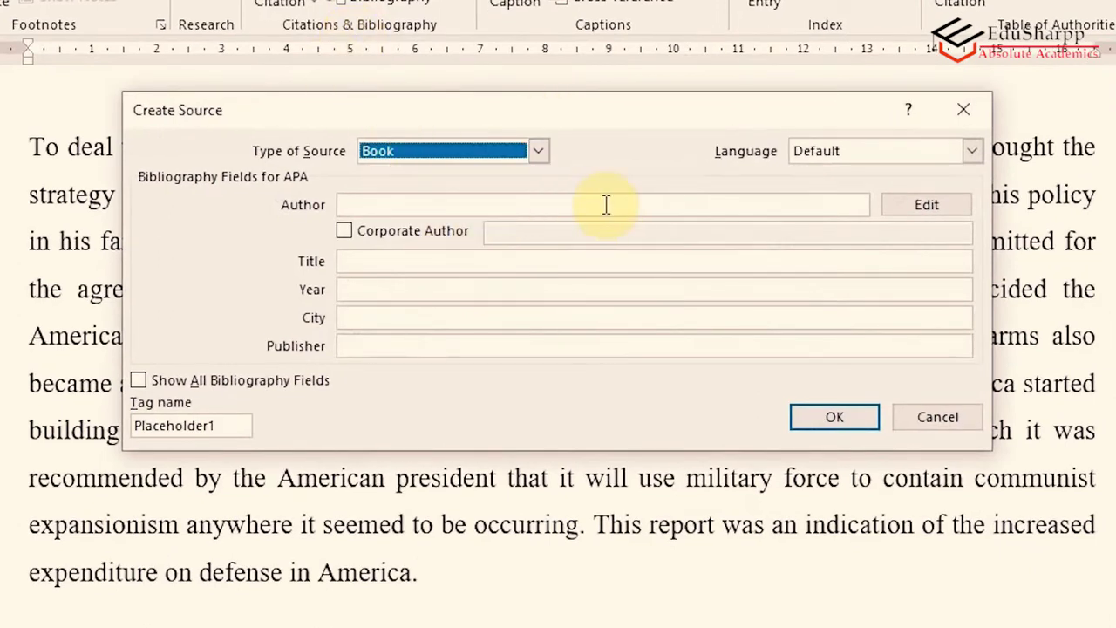
pyautogui.click(540, 156)
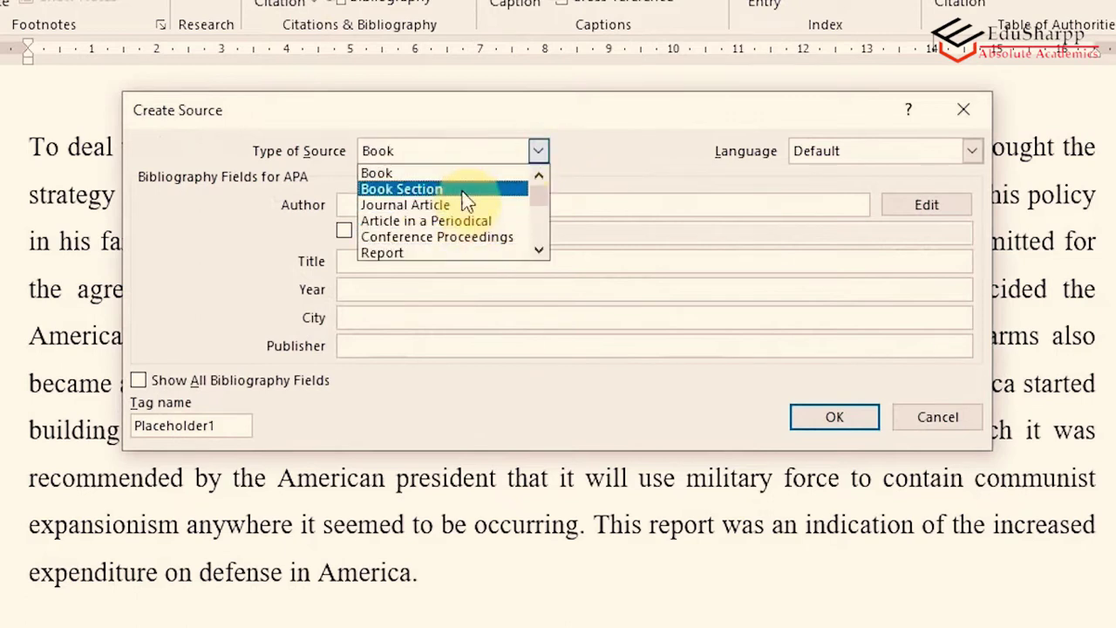
pyautogui.click(542, 197)
pyautogui.click(537, 154)
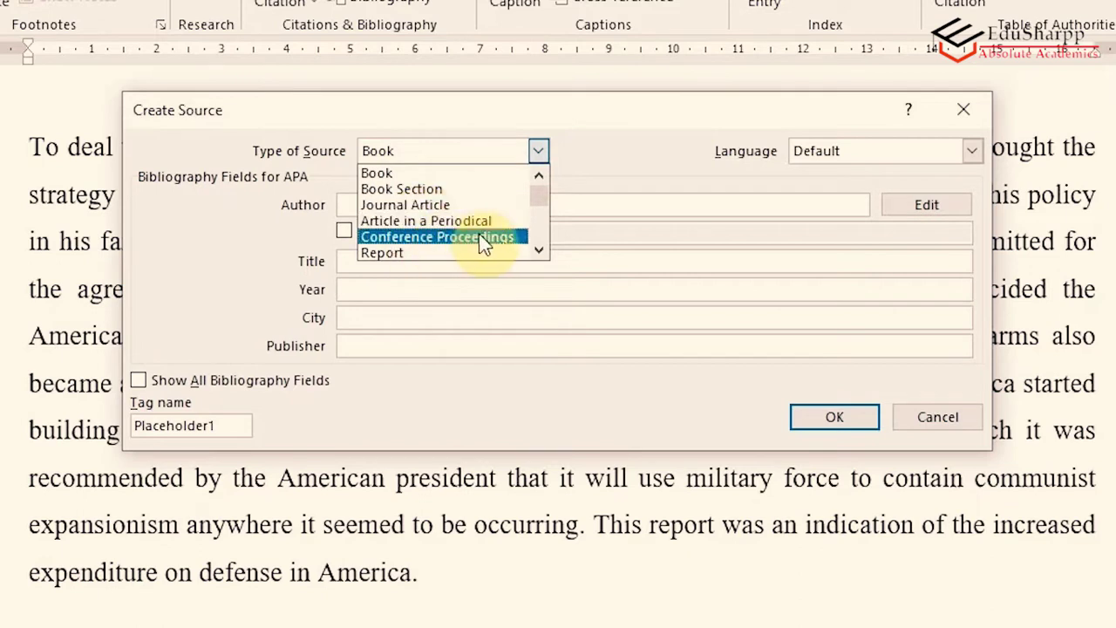
pyautogui.doubleClick(538, 251)
pyautogui.click(538, 251)
pyautogui.click(538, 251)
pyautogui.click(538, 251)
pyautogui.click(538, 251)
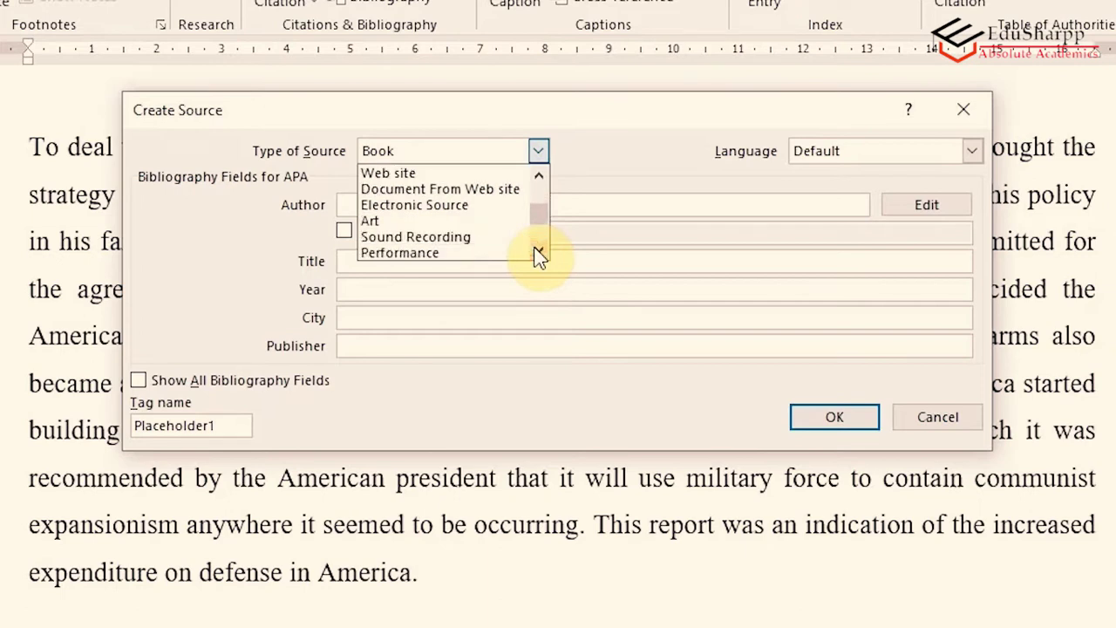
pyautogui.click(538, 252)
pyautogui.click(538, 251)
pyautogui.click(538, 251)
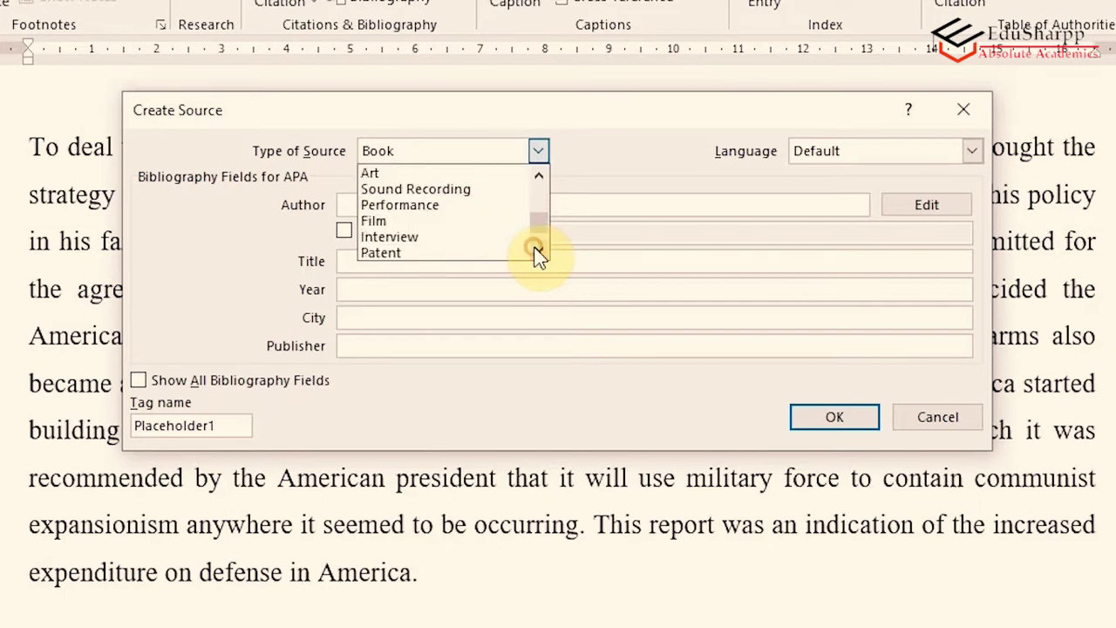
pyautogui.moveTo(533, 223); pyautogui.dragTo(532, 184)
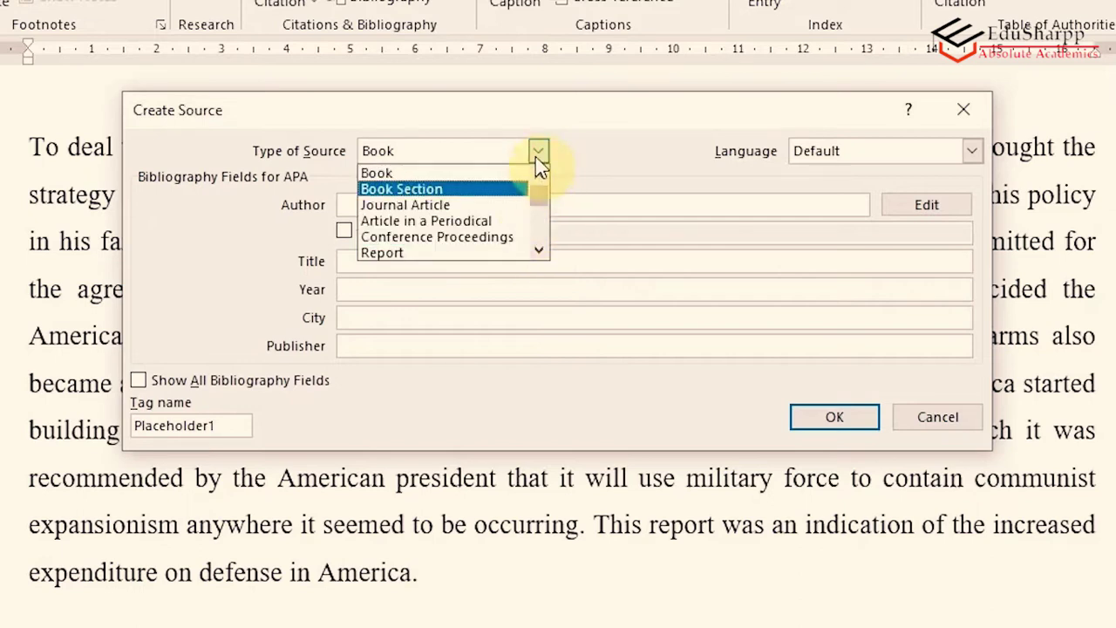
pyautogui.click(428, 173)
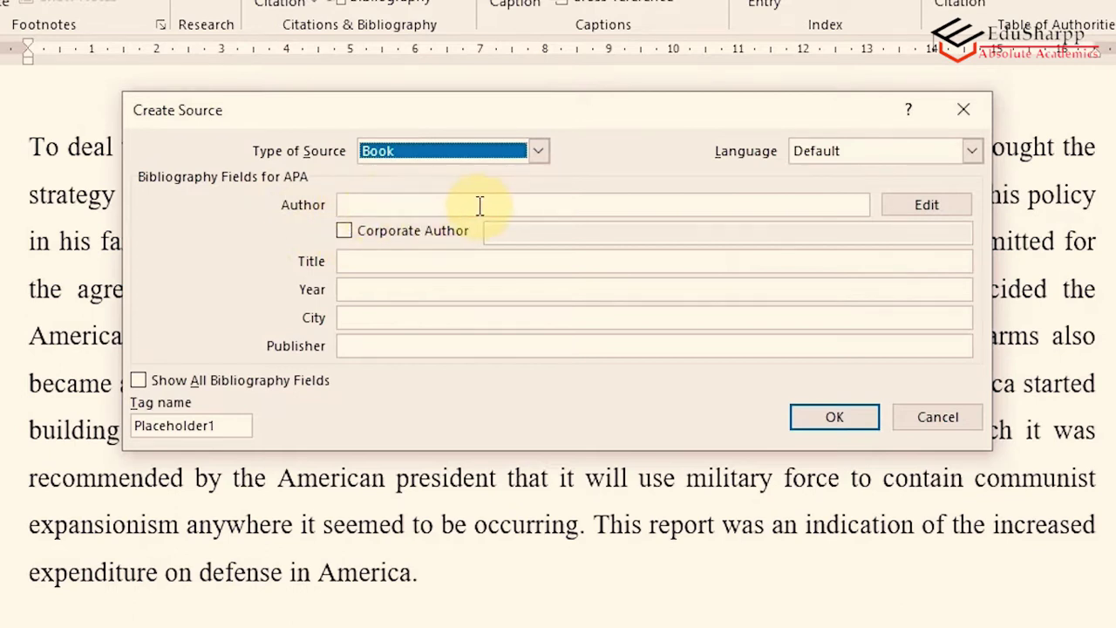
# Add the book's first author to the source with last, first and middle-initial names.
pyautogui.click(923, 204)
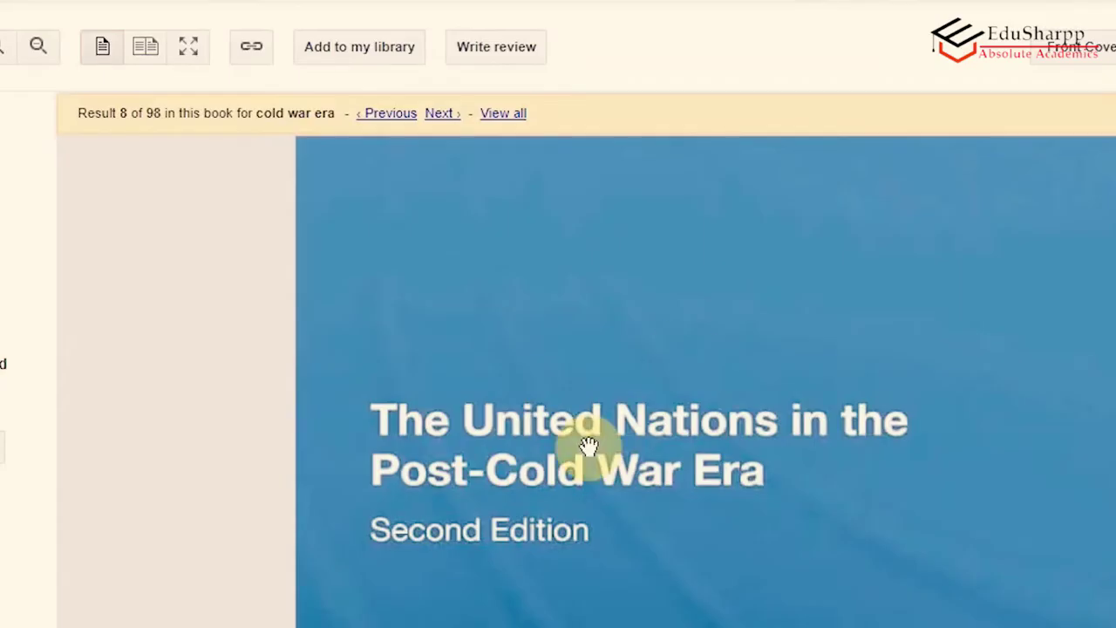
pyautogui.scroll(-5, 588, 444)
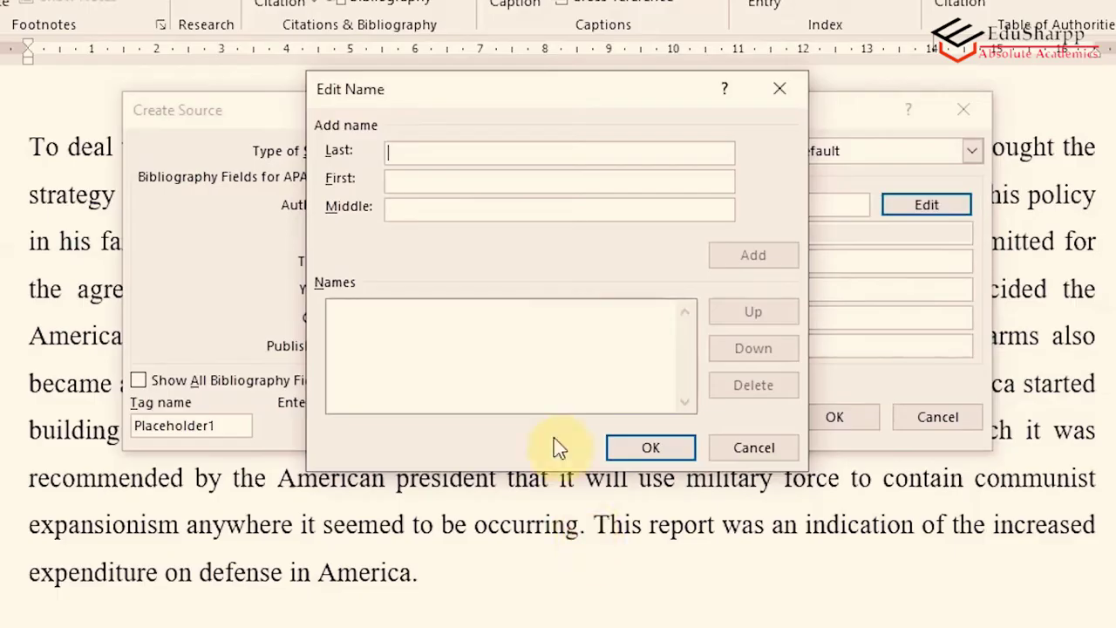
pyautogui.write('Mingst')
pyautogui.press('Tab')
pyautogui.write('Karen')
pyautogui.press('Tab')
pyautogui.write('A.')
pyautogui.moveTo(420, 213); pyautogui.dragTo(371, 214)
pyautogui.click(760, 257)
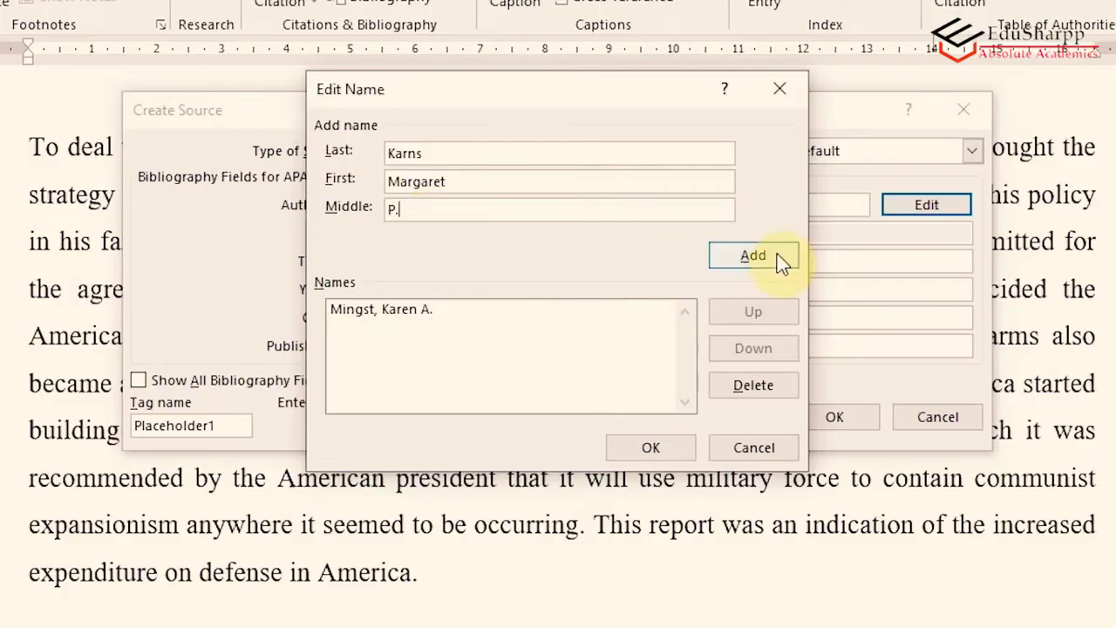
# Add the second author, keep the original author order, and confirm both names.
pyautogui.click(780, 259)
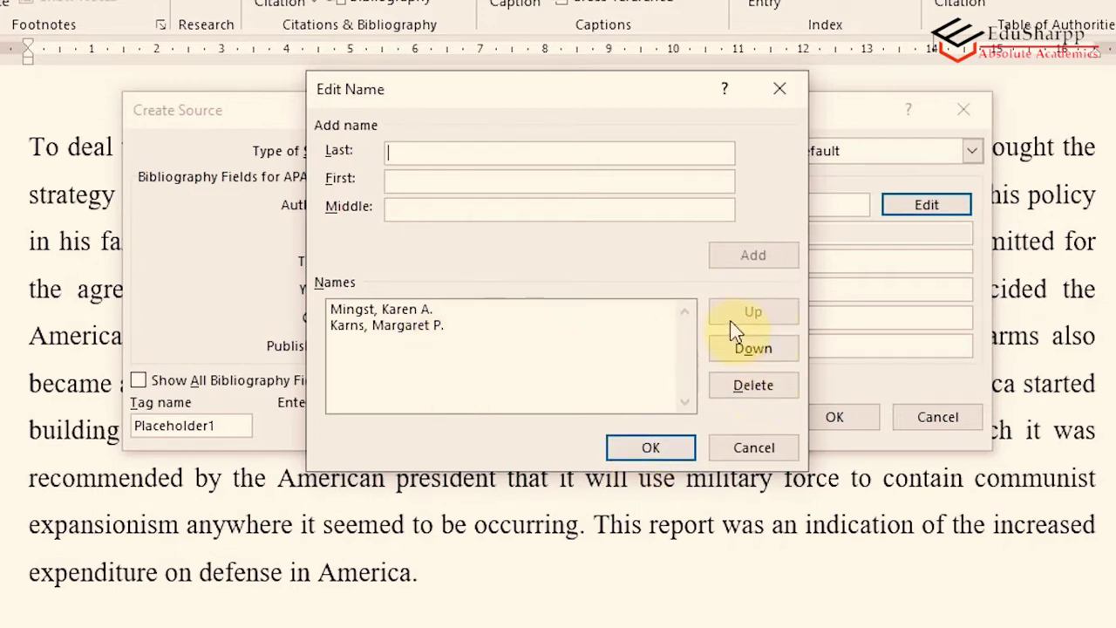
pyautogui.click(407, 332)
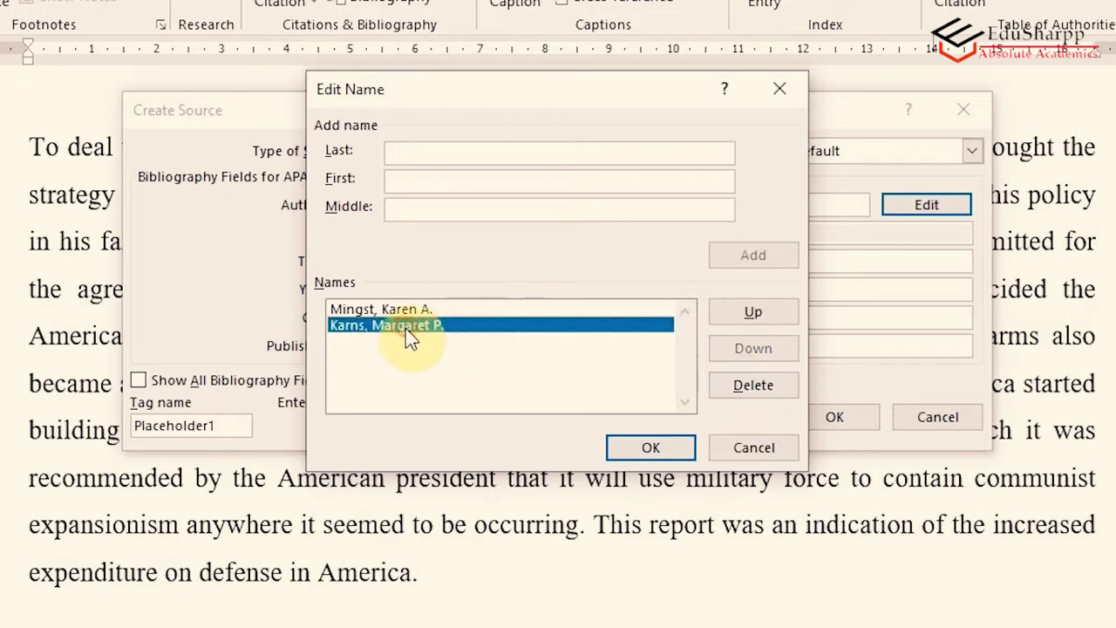
pyautogui.click(759, 316)
pyautogui.click(765, 353)
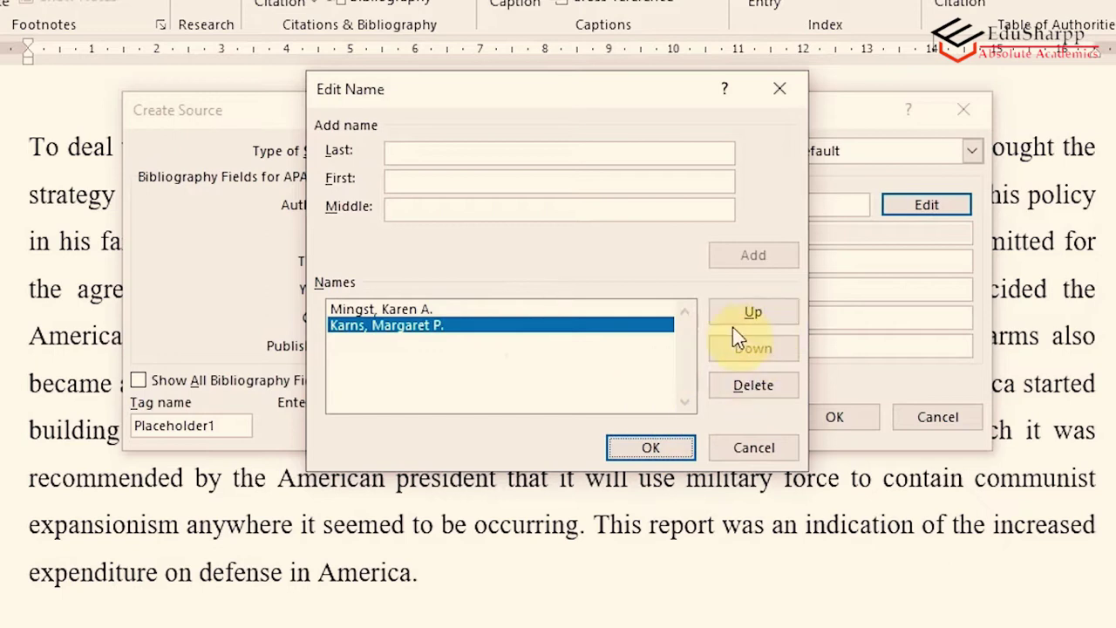
pyautogui.click(637, 444)
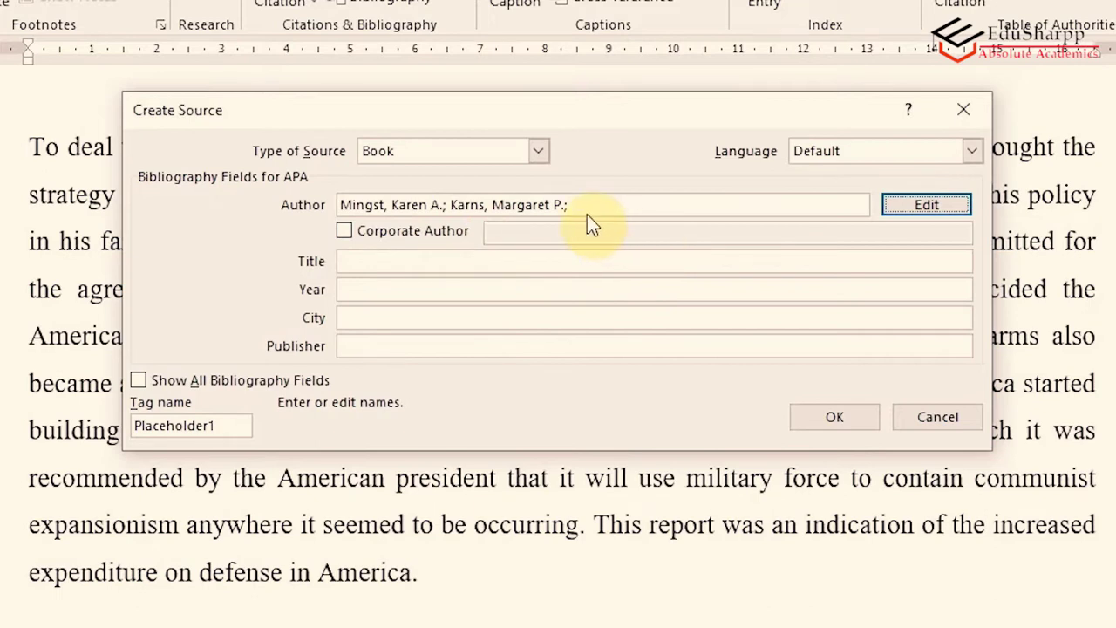
# Enter the title 'The United Nations in the Post - Cold War Era', checked against Google Books.
pyautogui.click(378, 263)
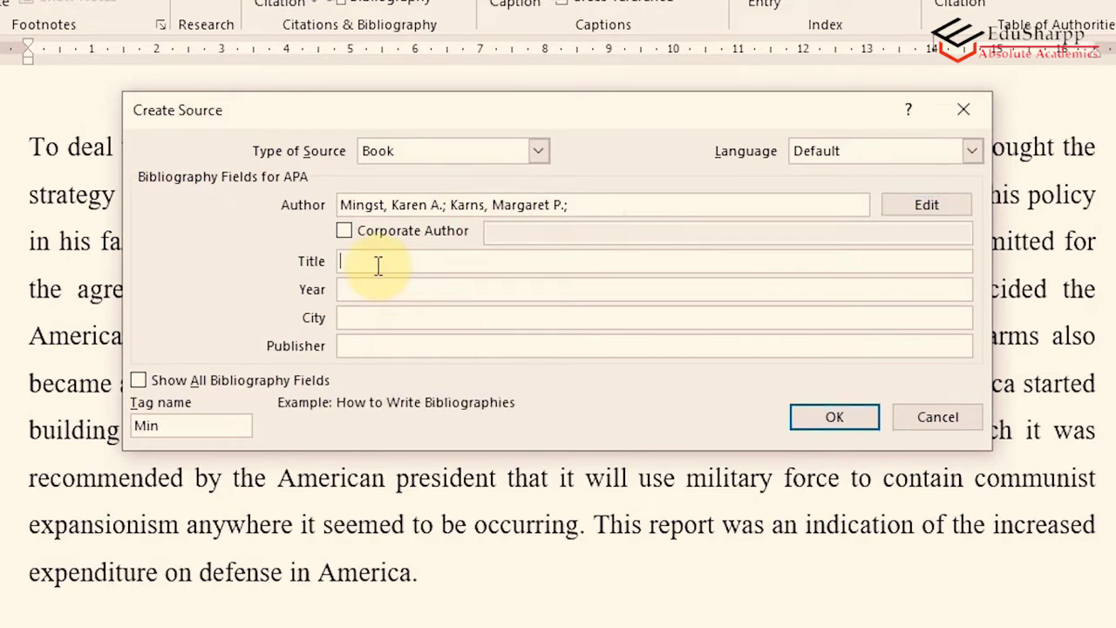
pyautogui.hotkey('alt', 'Tab')
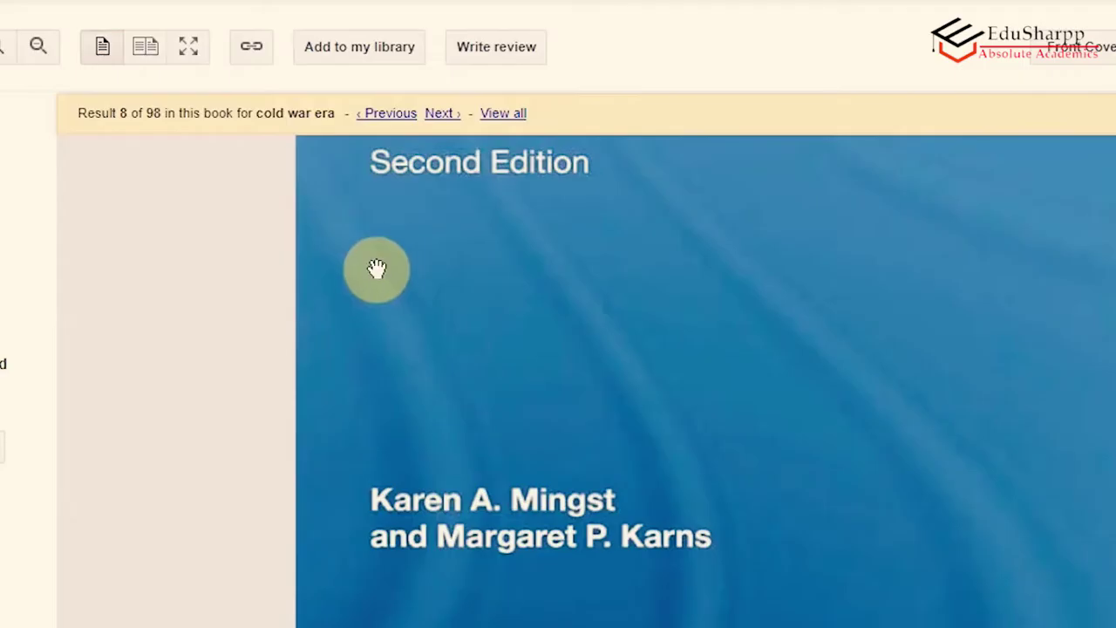
pyautogui.scroll(4, 554, 378)
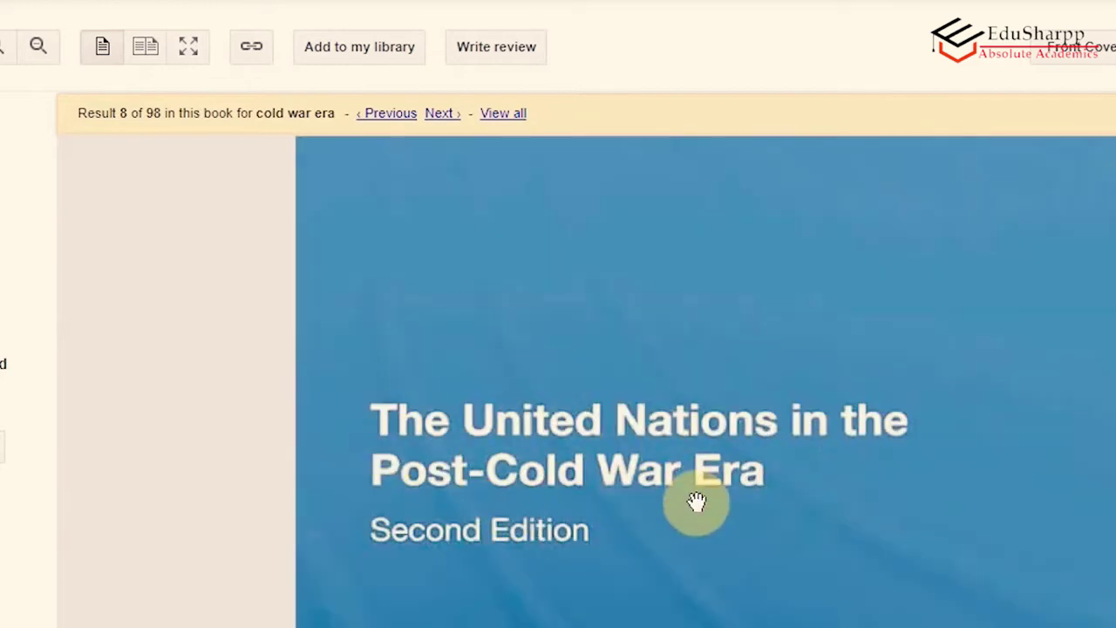
pyautogui.hotkey('alt', 'Tab')
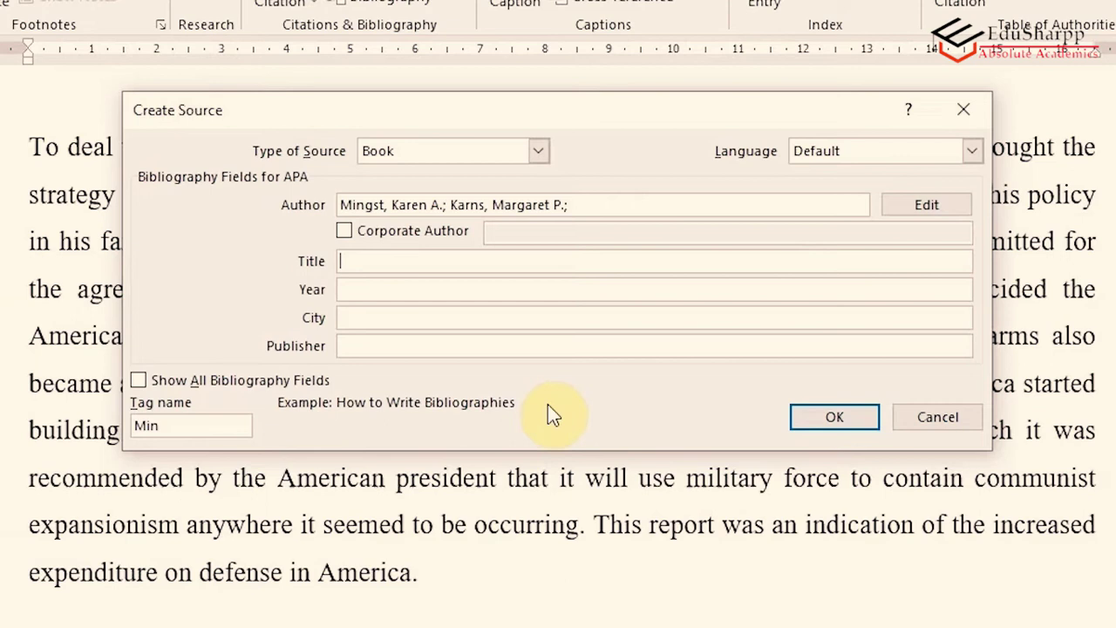
pyautogui.write('The United Nations in the Post - Cold War Era')
pyautogui.press('Tab')
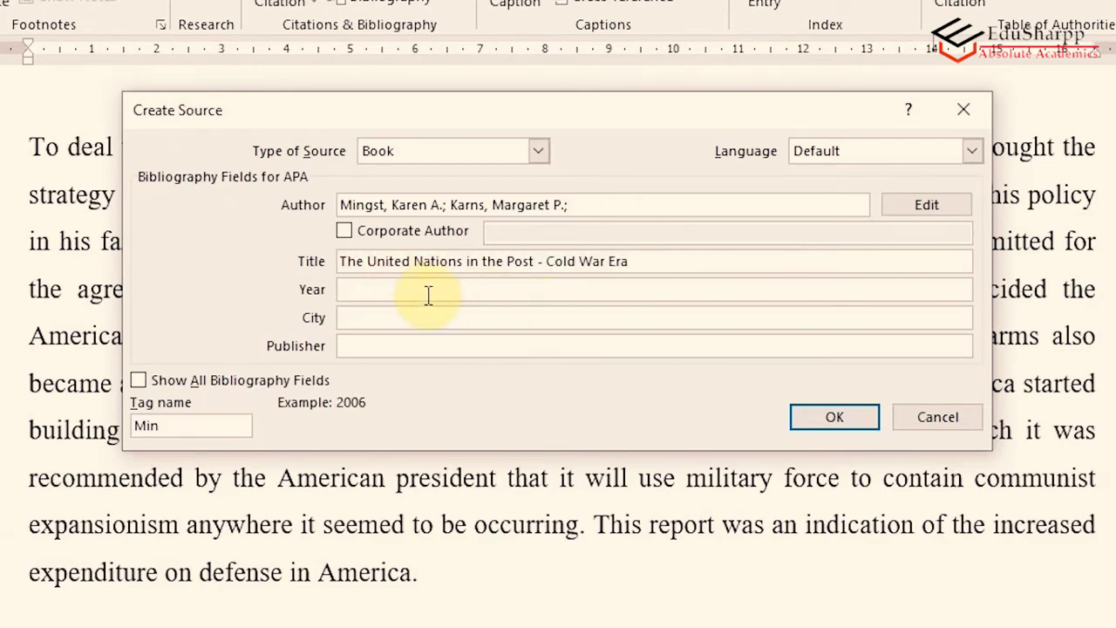
# Fill in year 2019, city New York and publisher Routledge from the book's details.
pyautogui.hotkey('alt', 'Tab')
pyautogui.scroll(-10, 523, 366)
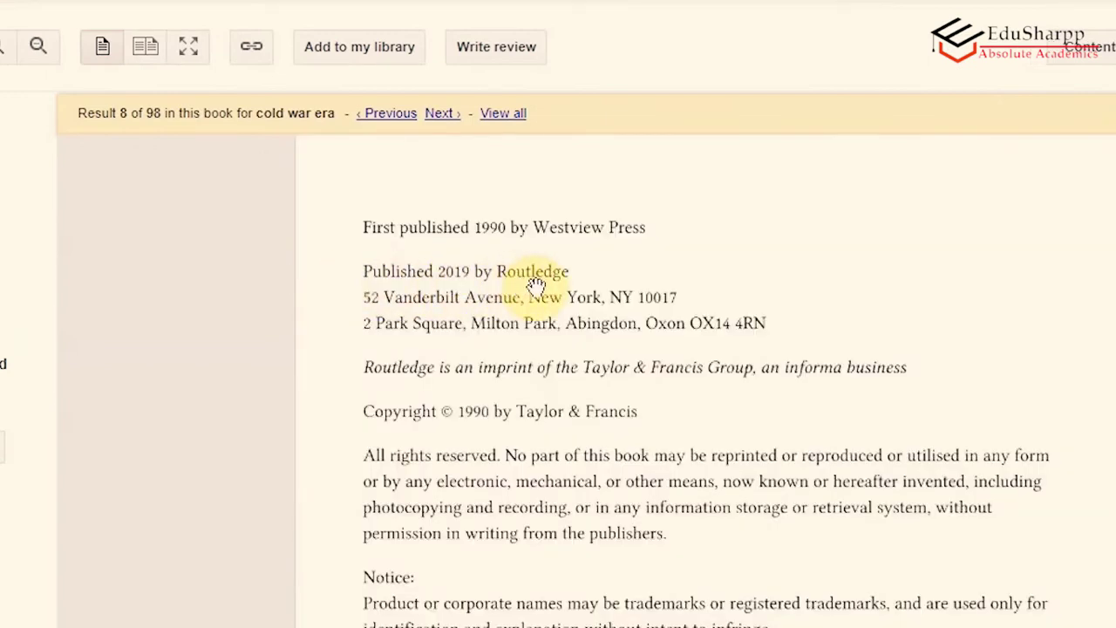
pyautogui.hotkey('alt', 'Tab')
pyautogui.write('2019')
pyautogui.click(340, 317)
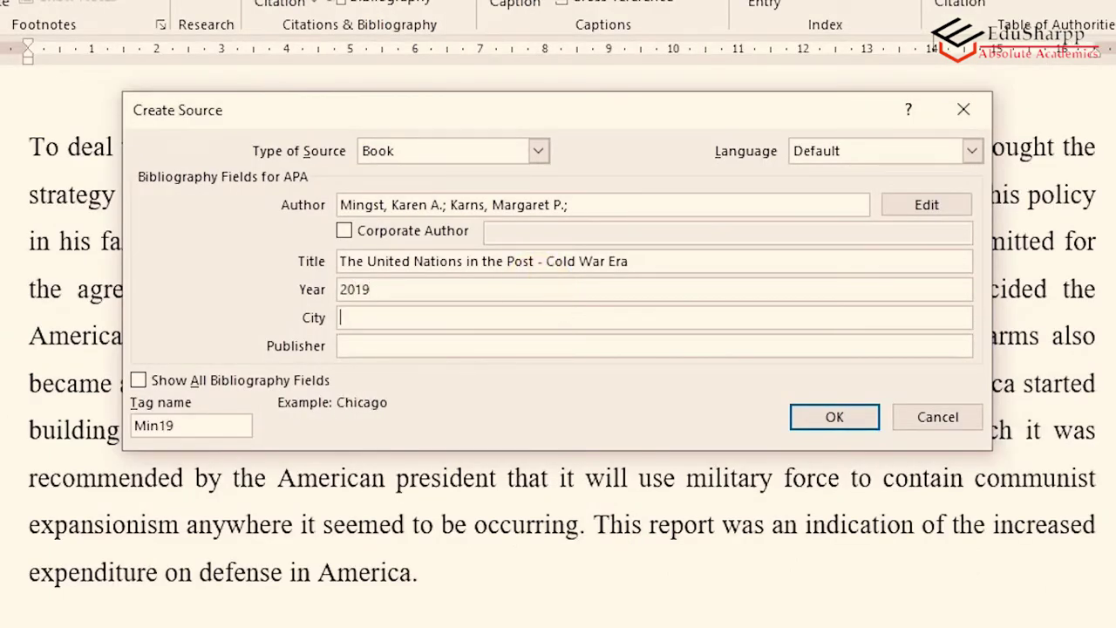
pyautogui.hotkey('alt', 'Tab')
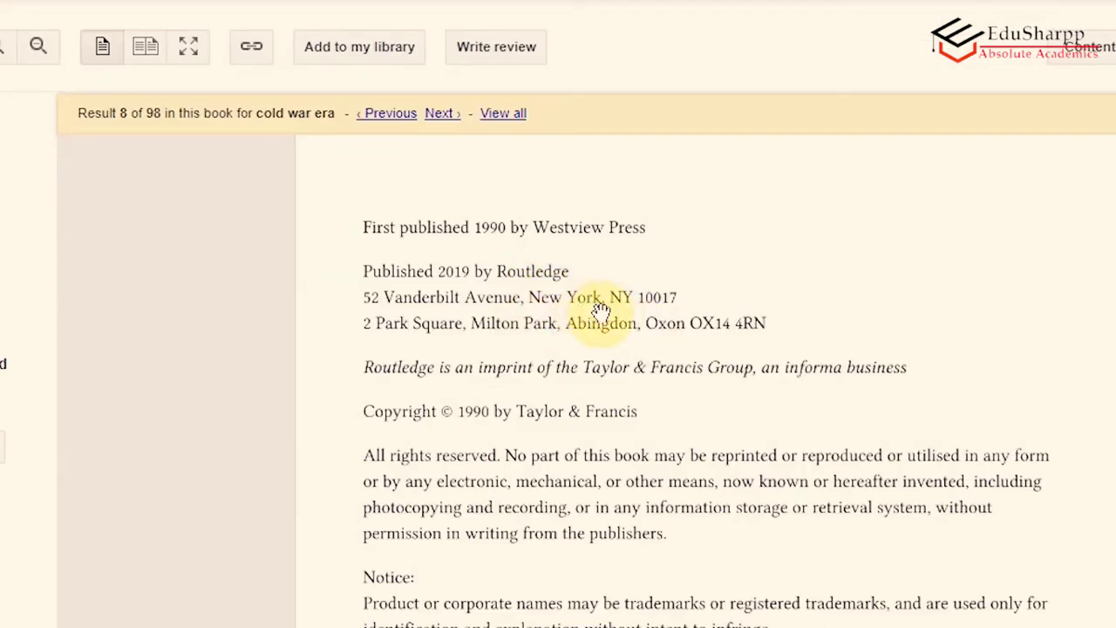
pyautogui.hotkey('alt', 'Tab')
pyautogui.write('New York')
pyautogui.click(502, 347)
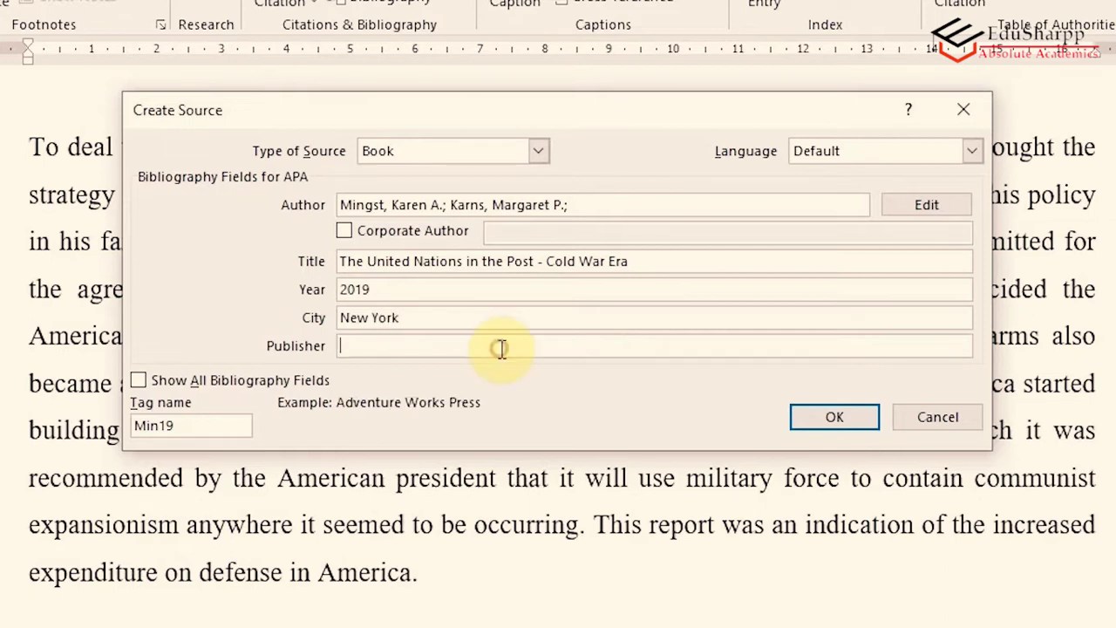
pyautogui.write('Routledge')
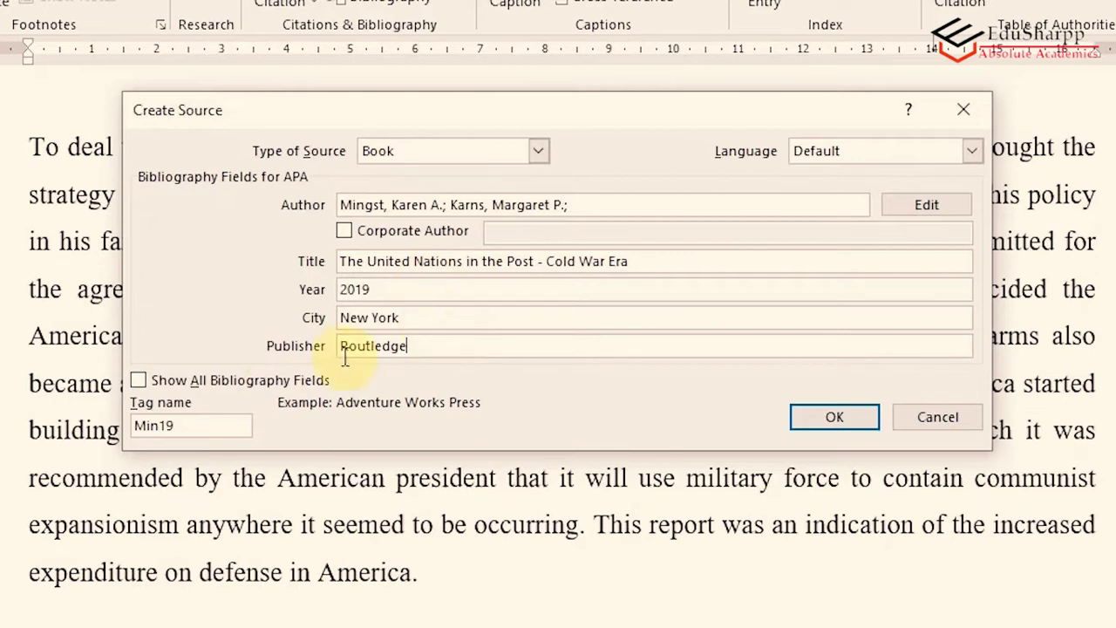
pyautogui.click(138, 381)
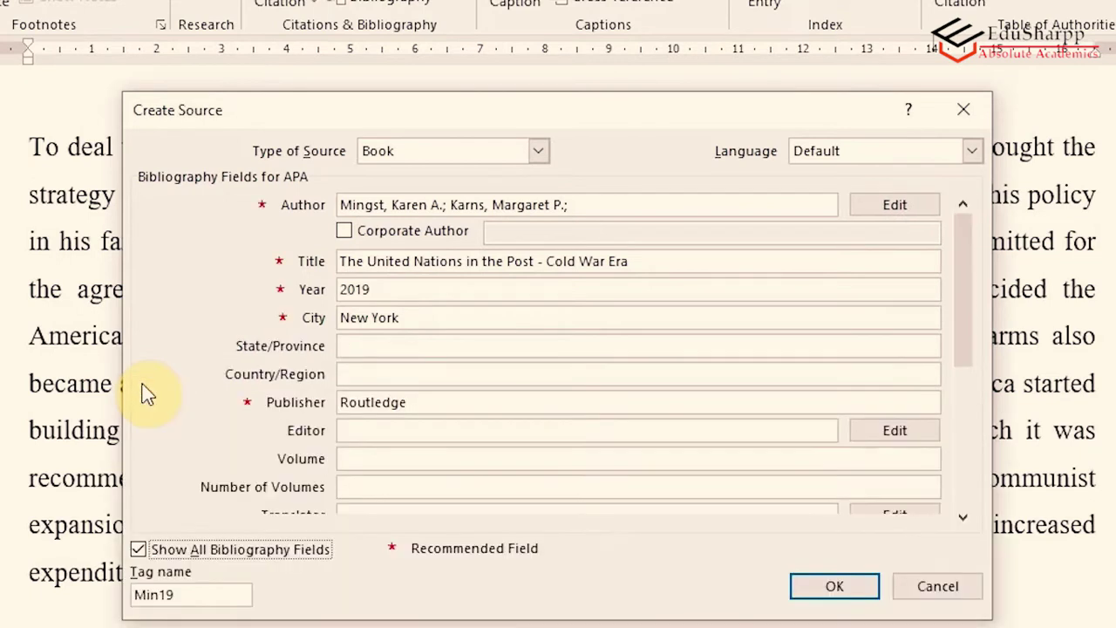
pyautogui.click(966, 311)
pyautogui.moveTo(970, 334); pyautogui.dragTo(957, 381)
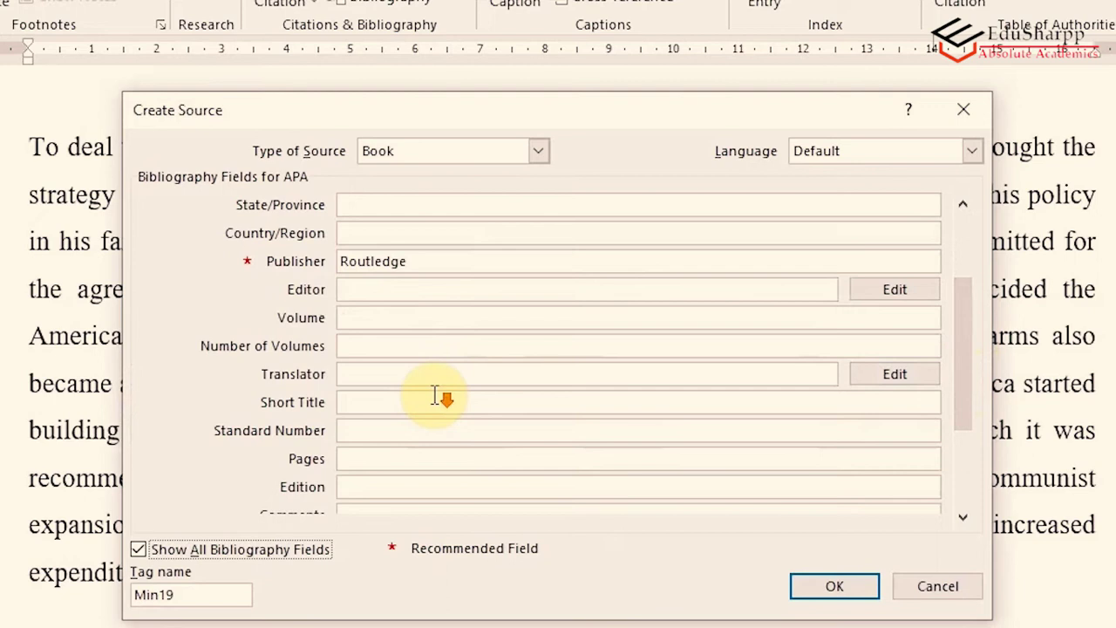
pyautogui.click(422, 453)
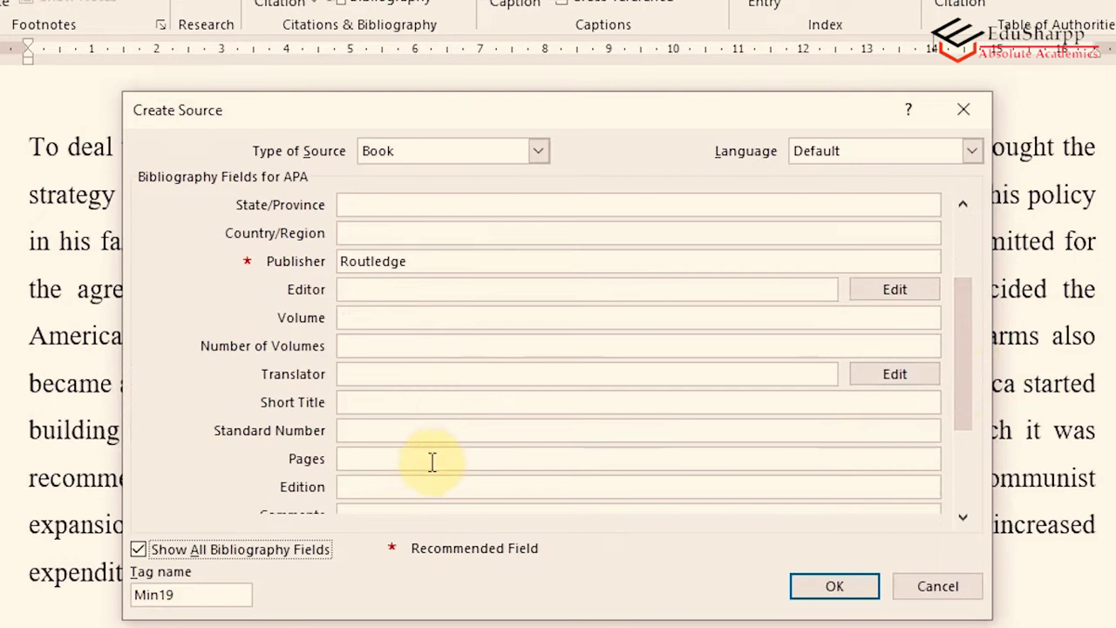
pyautogui.click(429, 462)
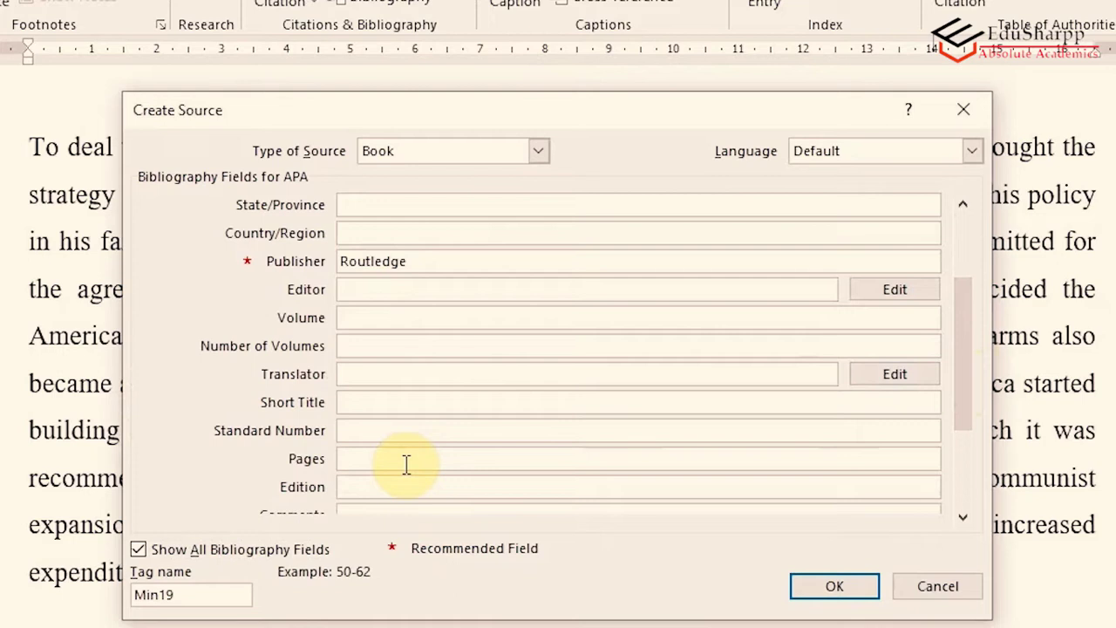
pyautogui.click(362, 486)
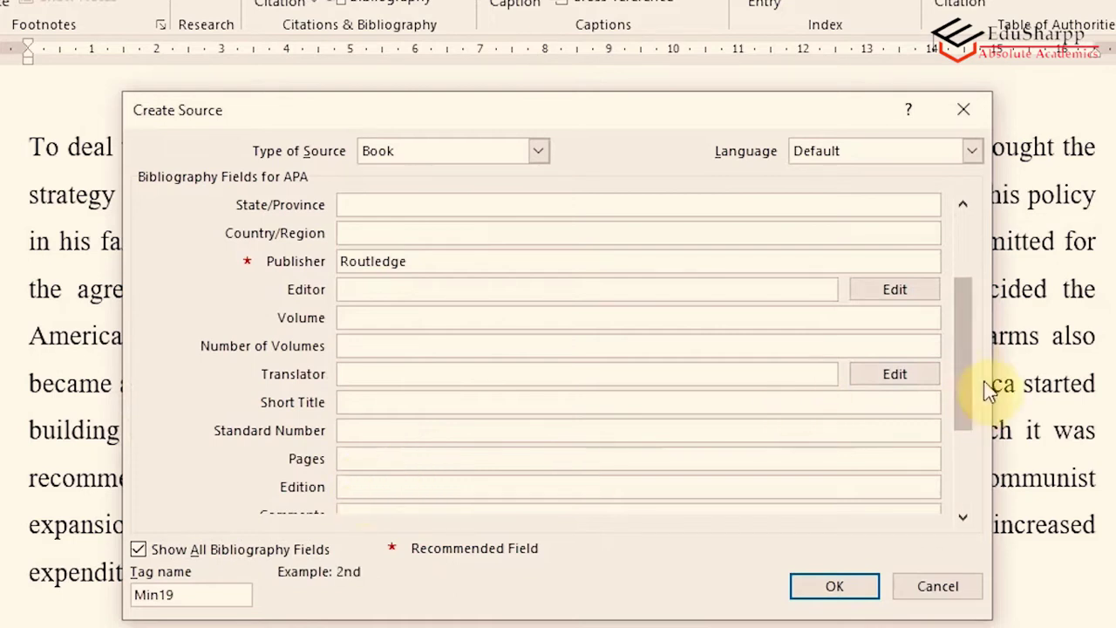
pyautogui.moveTo(956, 359); pyautogui.dragTo(956, 411)
pyautogui.click(968, 236)
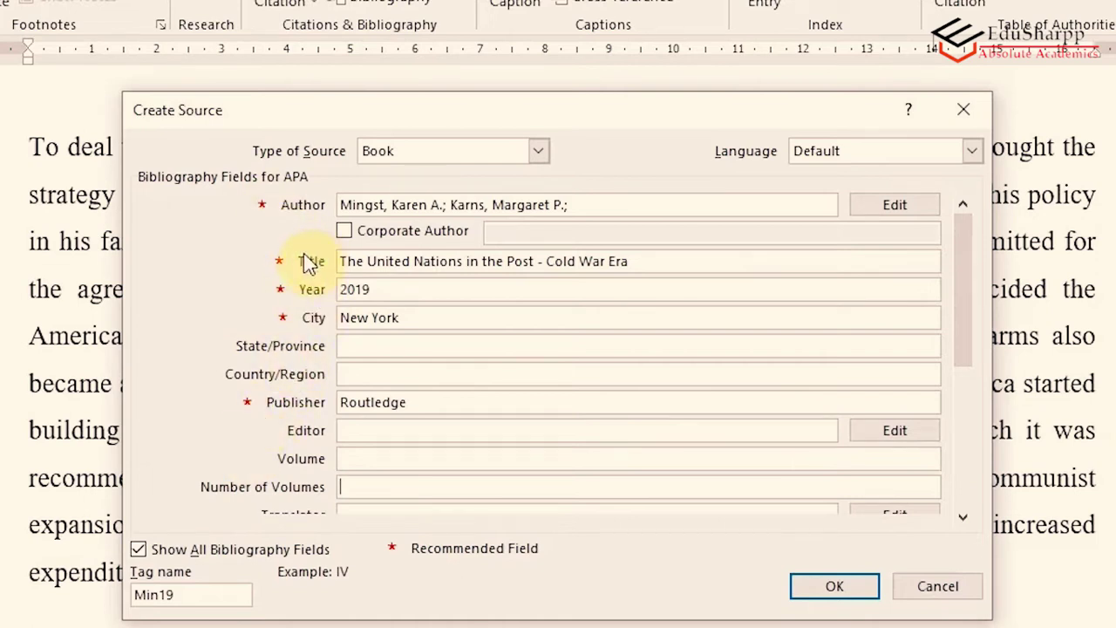
pyautogui.click(138, 549)
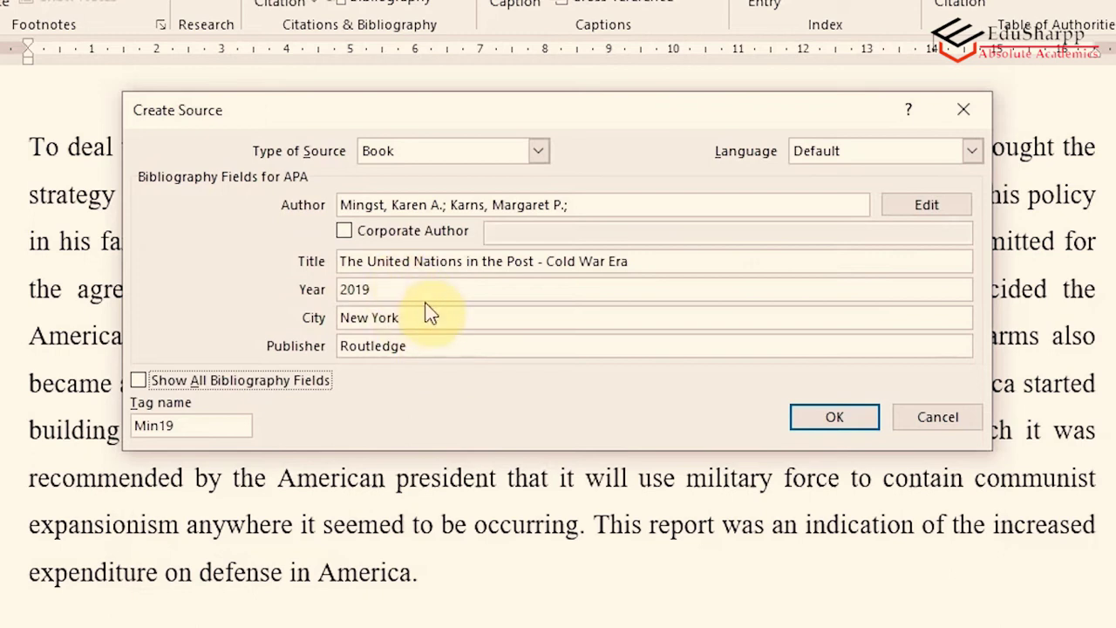
# Insert the 2019 book citation after 'decades' and confirm the style stays APA.
pyautogui.click(834, 418)
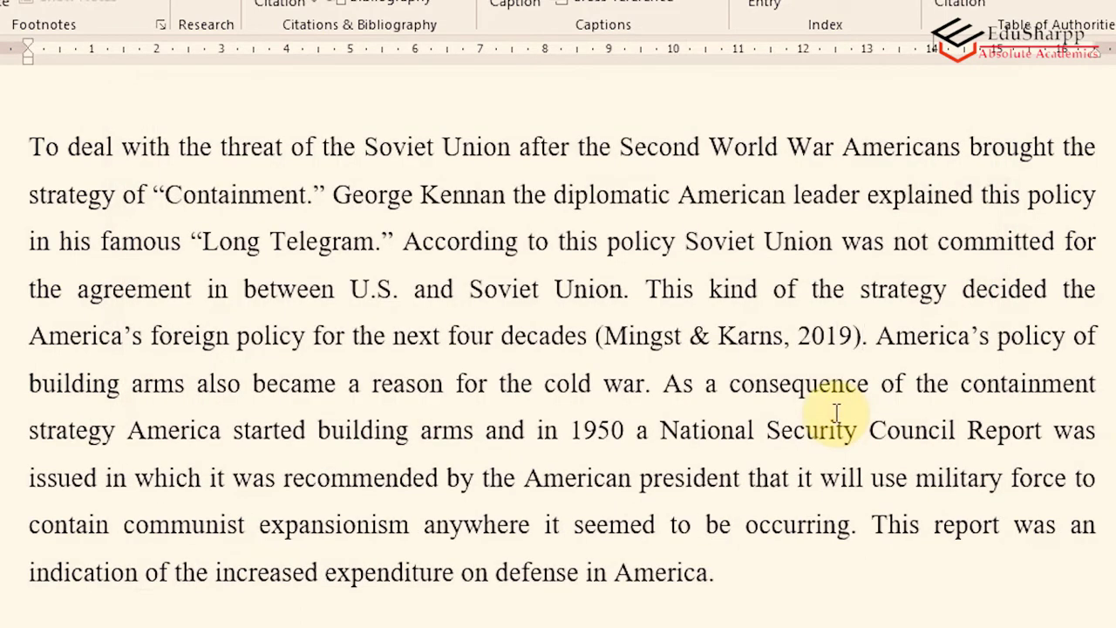
pyautogui.click(781, 340)
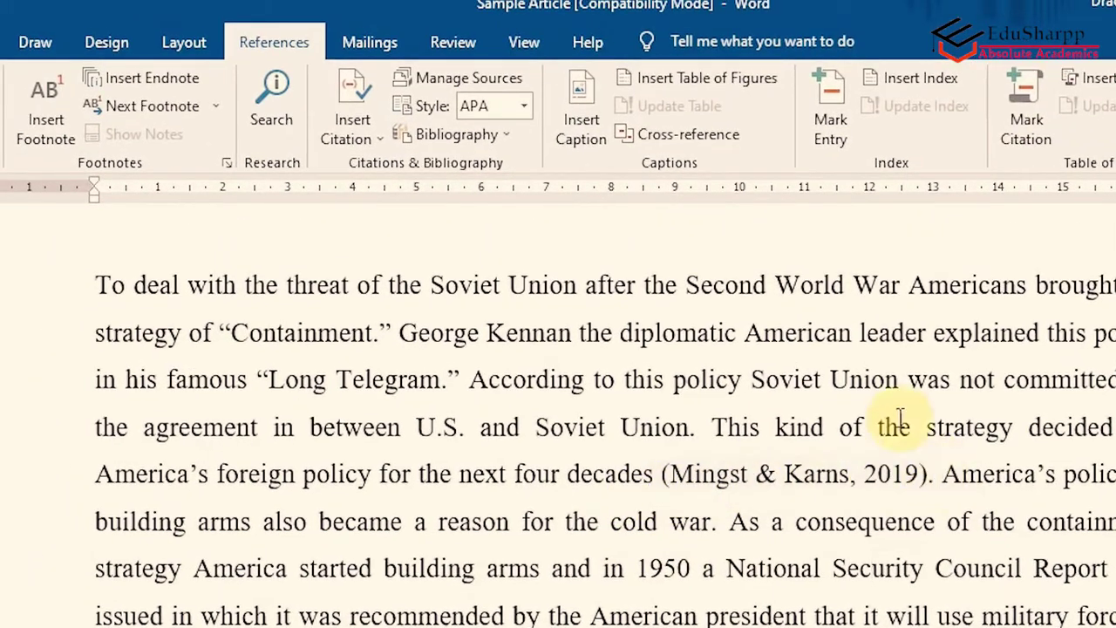
pyautogui.click(526, 108)
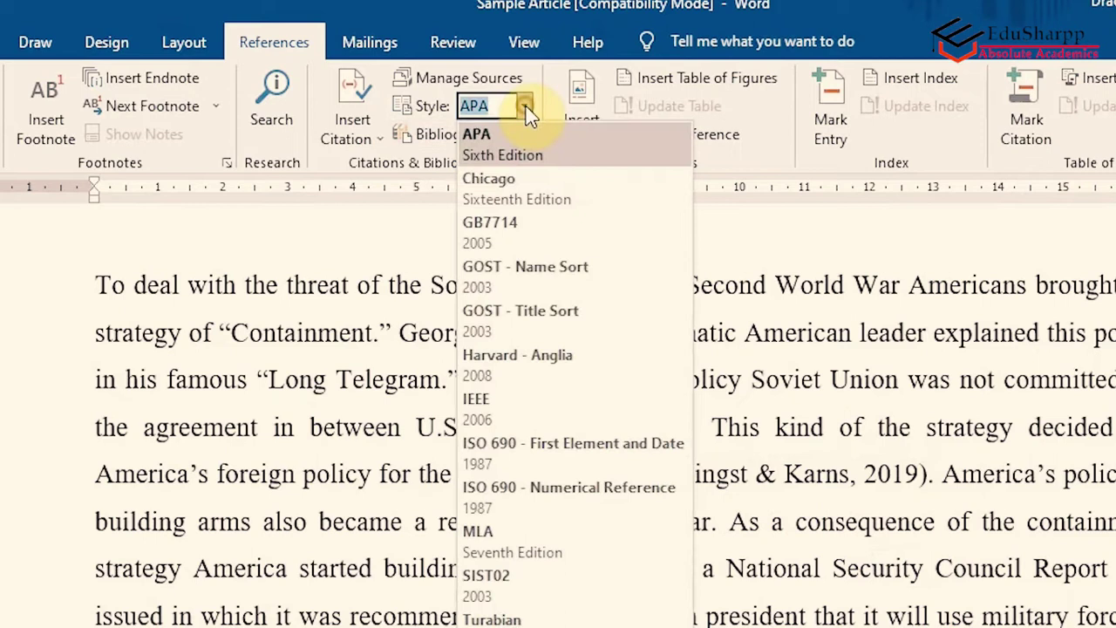
pyautogui.click(526, 109)
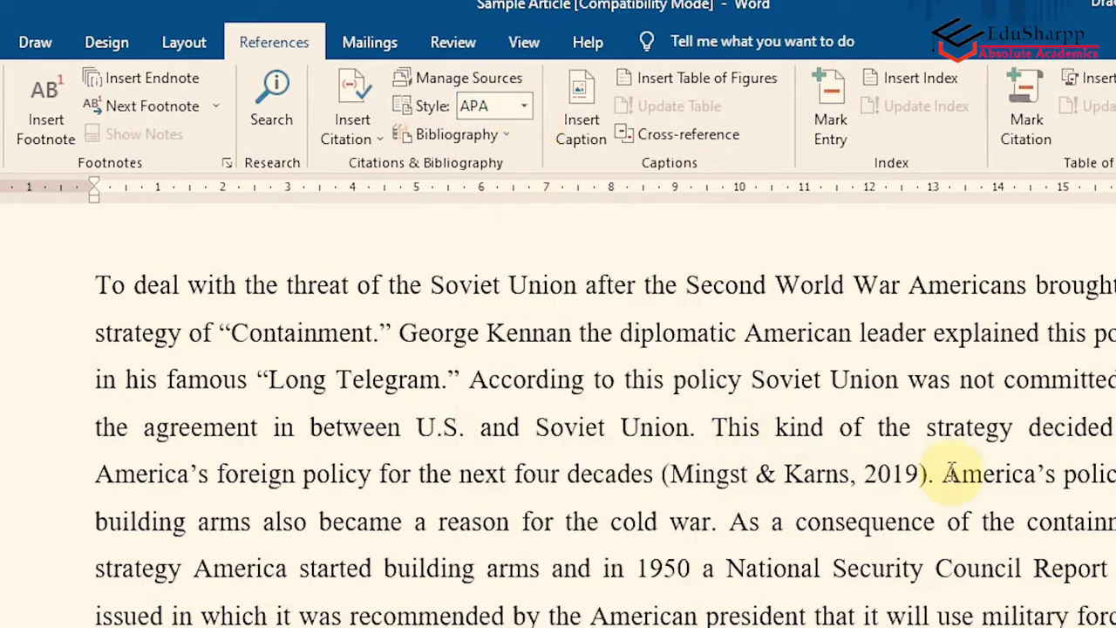
pyautogui.scroll(-10, 750, 478)
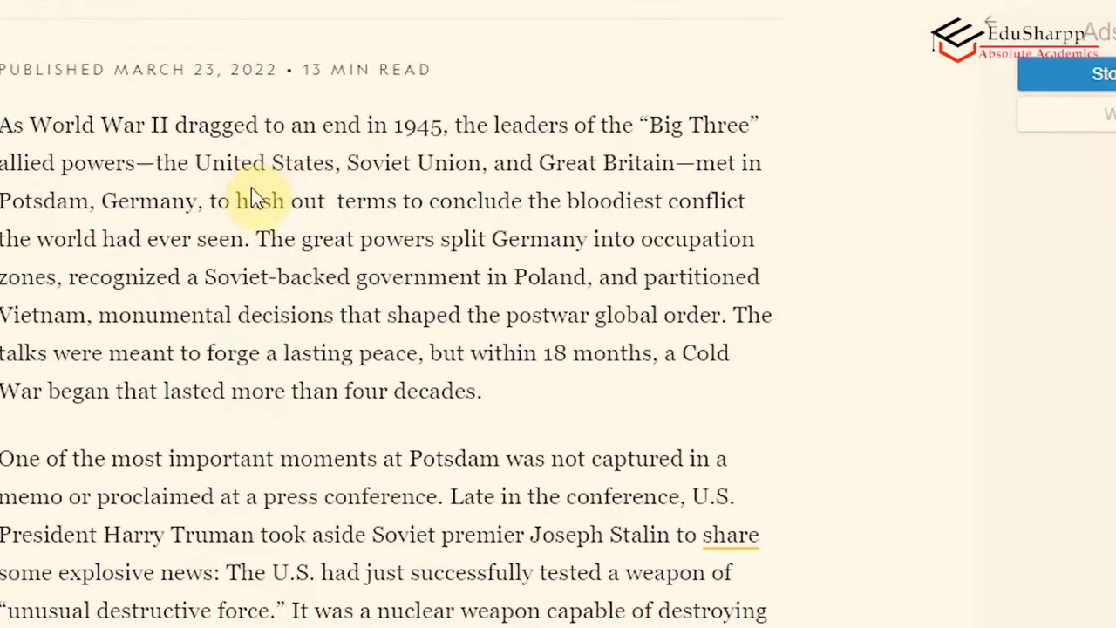
pyautogui.scroll(3, 398, 294)
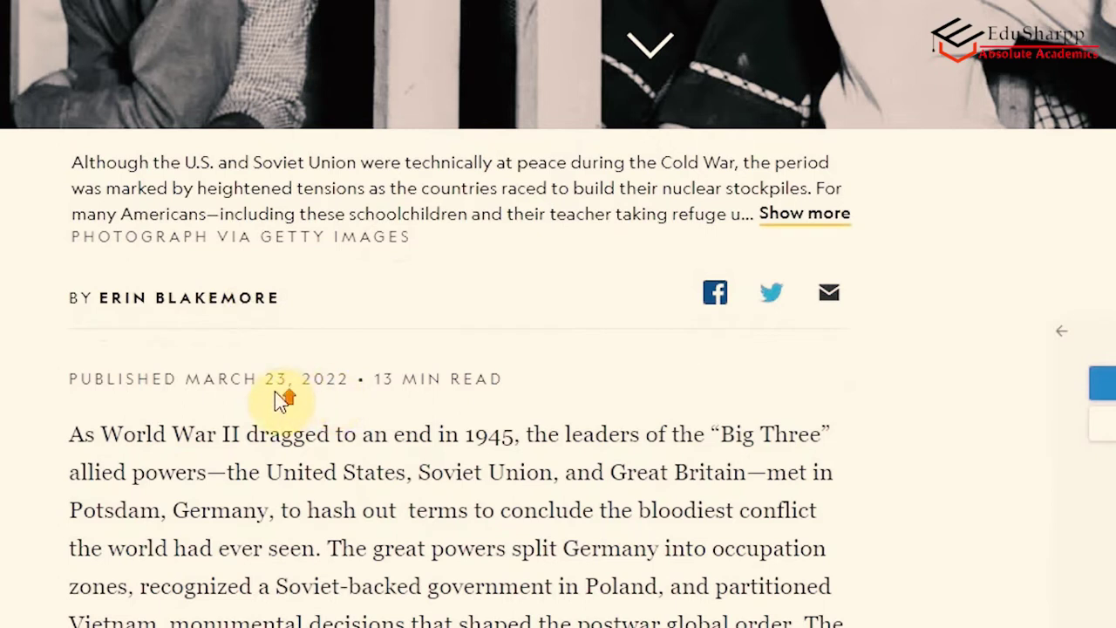
pyautogui.scroll(7, 275, 397)
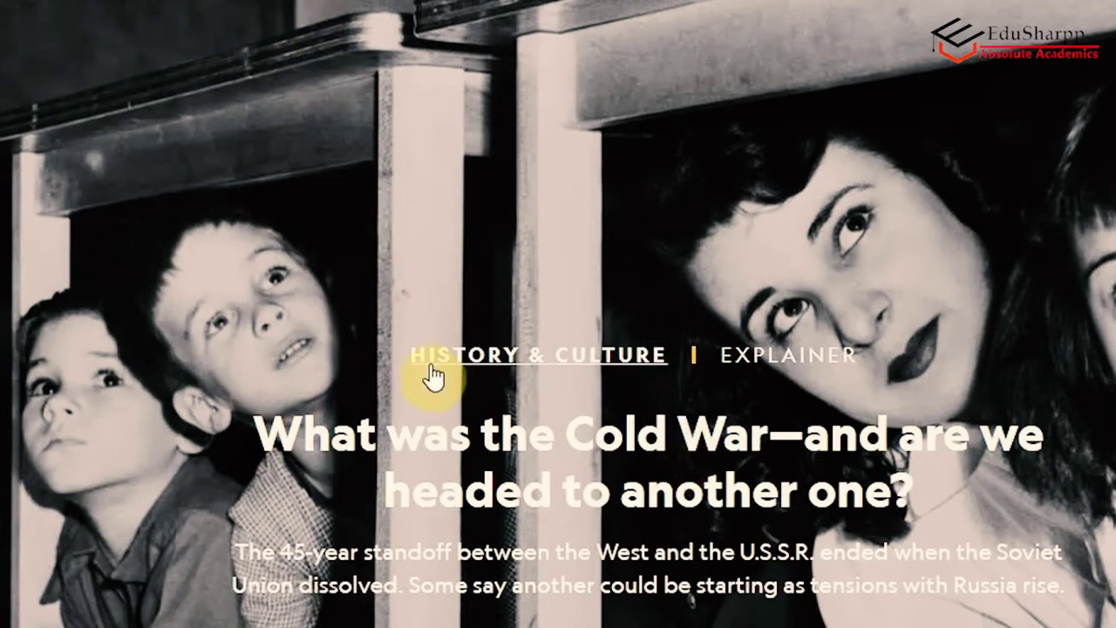
pyautogui.scroll(-4, 439, 373)
pyautogui.scroll(-3, 458, 397)
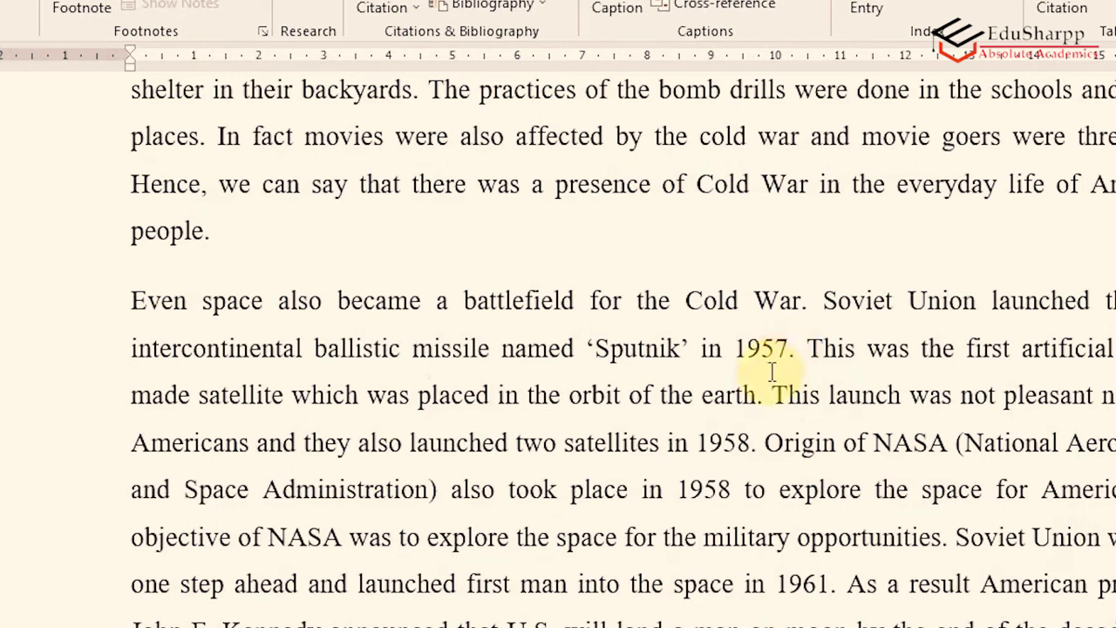
# Trial-cite the 2019 book after '1957', remove it, and reopen the citation options.
pyautogui.click(790, 351)
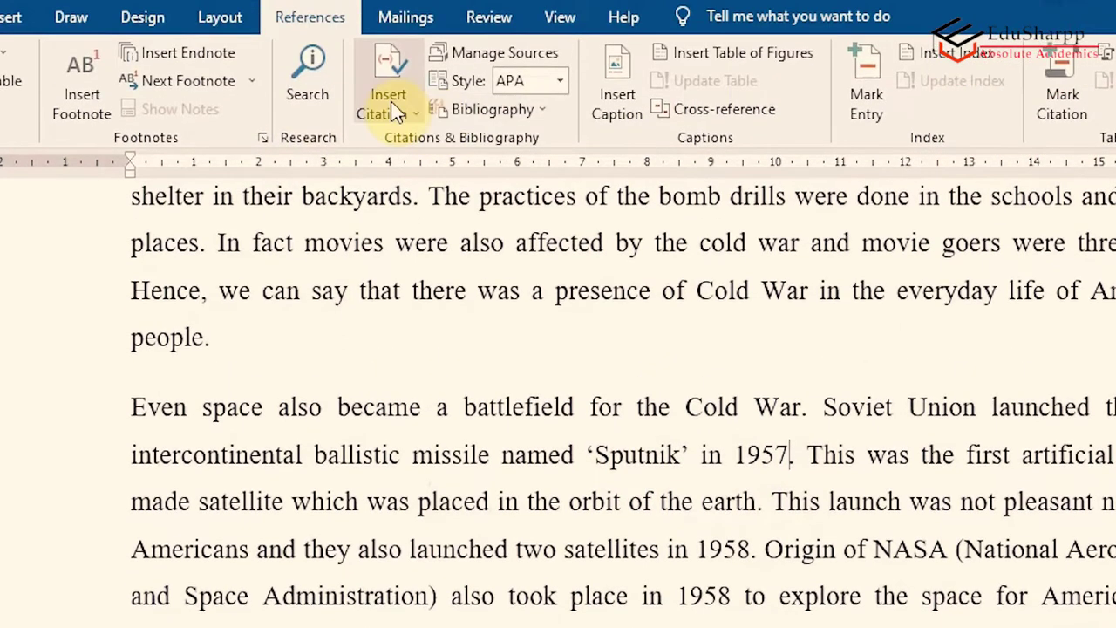
pyautogui.click(394, 111)
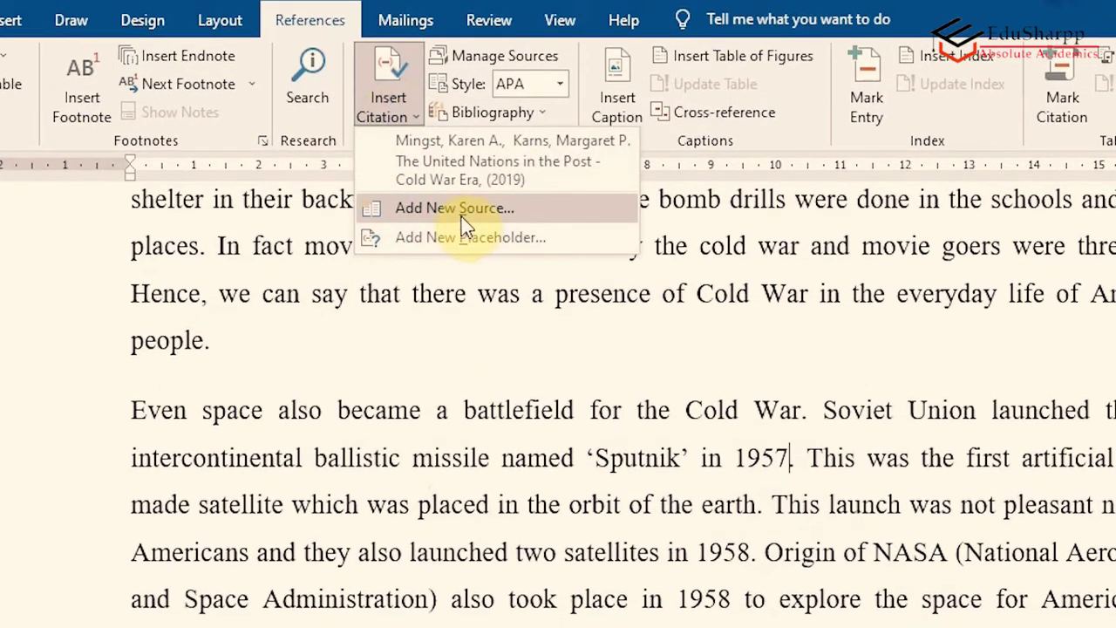
pyautogui.click(495, 170)
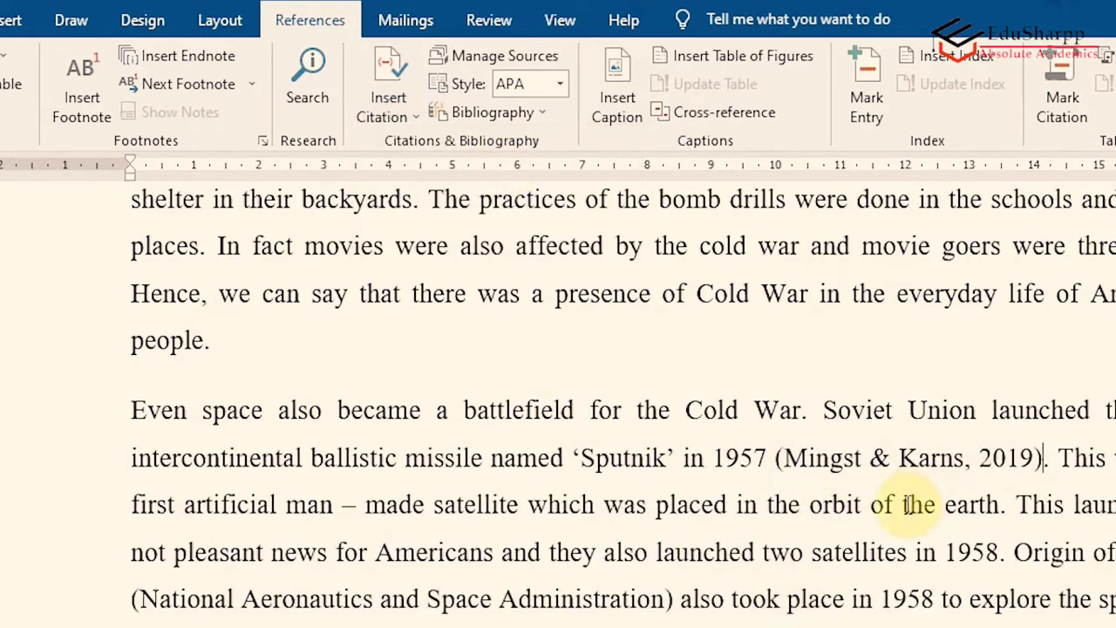
pyautogui.press('BackSpace')
pyautogui.press('BackSpace')
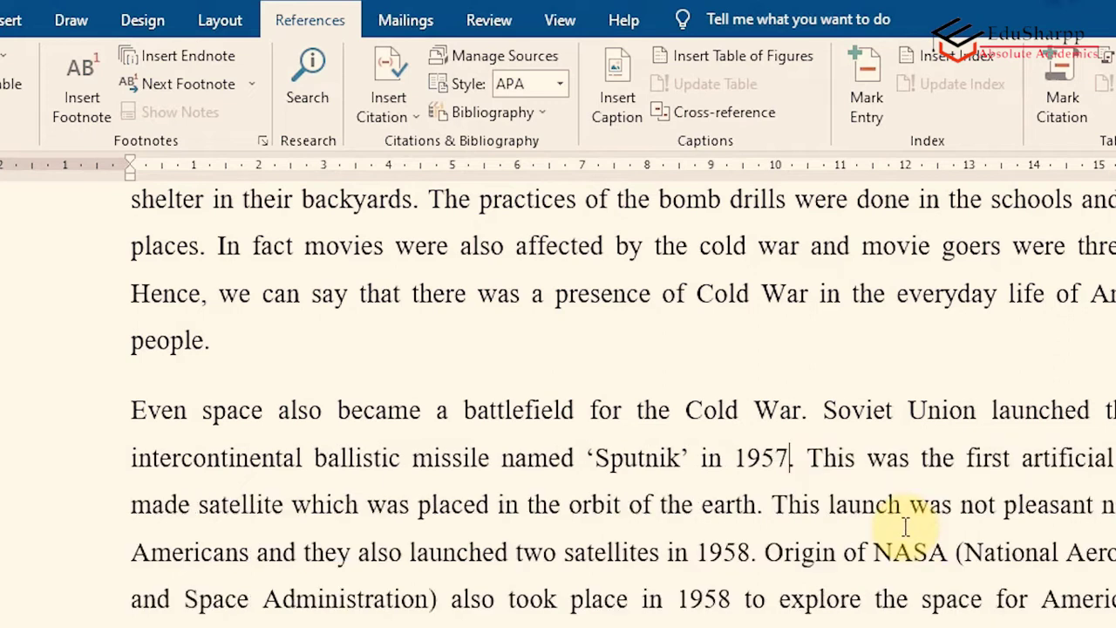
pyautogui.click(397, 115)
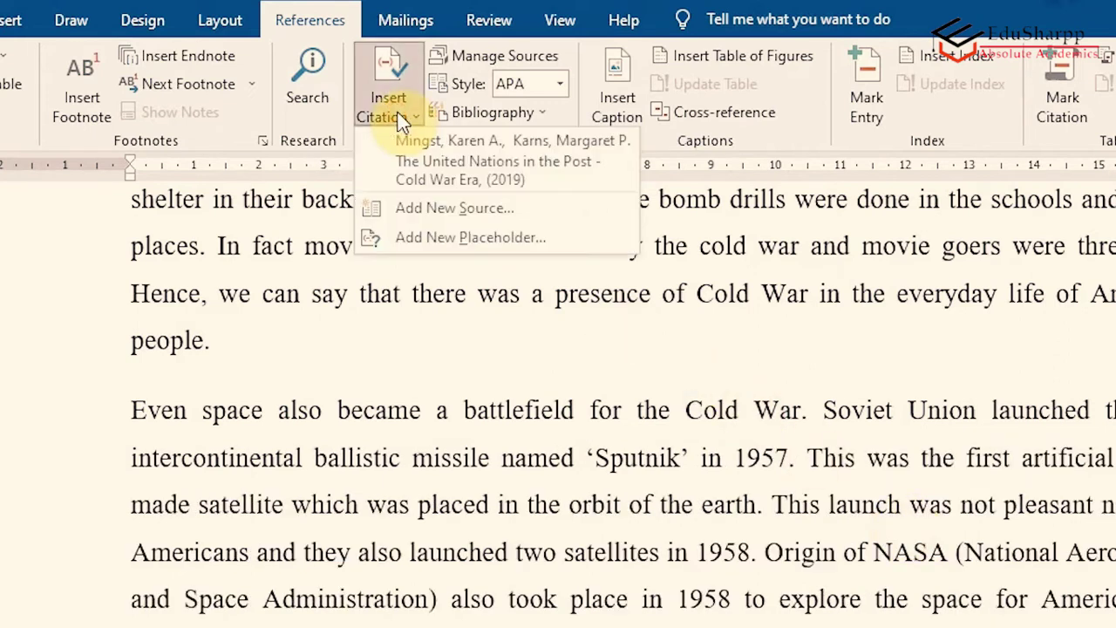
# Add a new source and set its type to Web site.
pyautogui.click(457, 209)
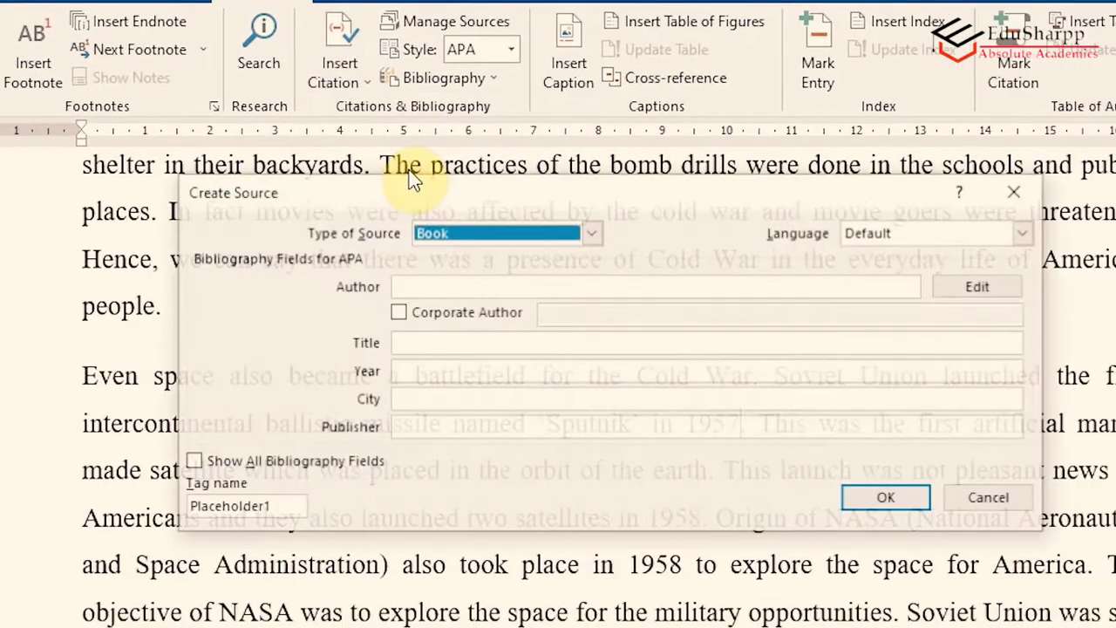
pyautogui.click(565, 213)
pyautogui.click(567, 316)
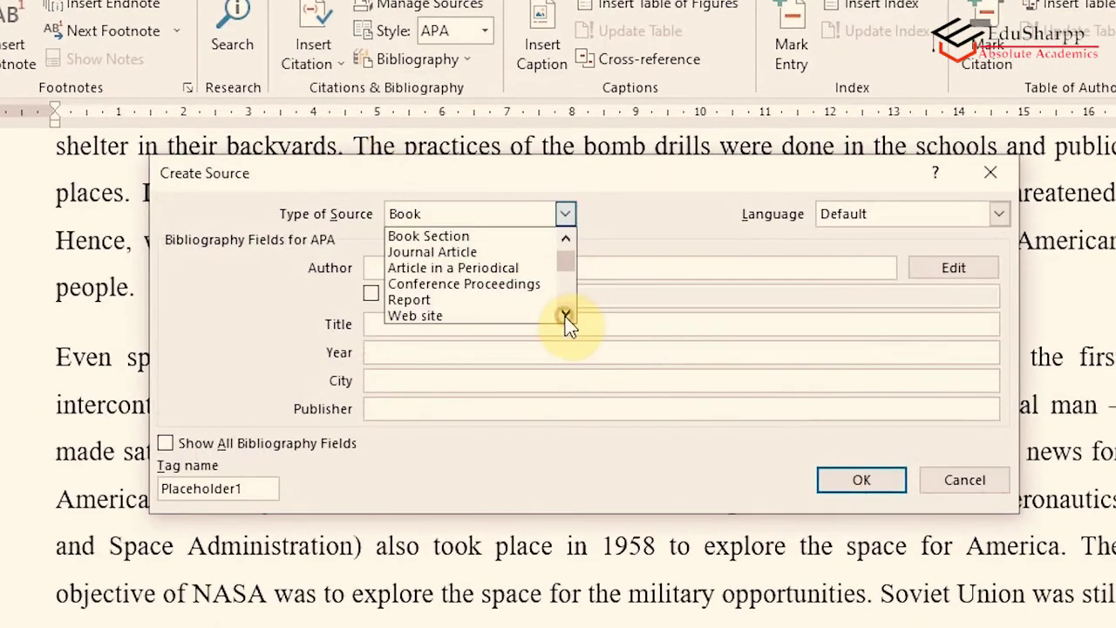
pyautogui.click(567, 316)
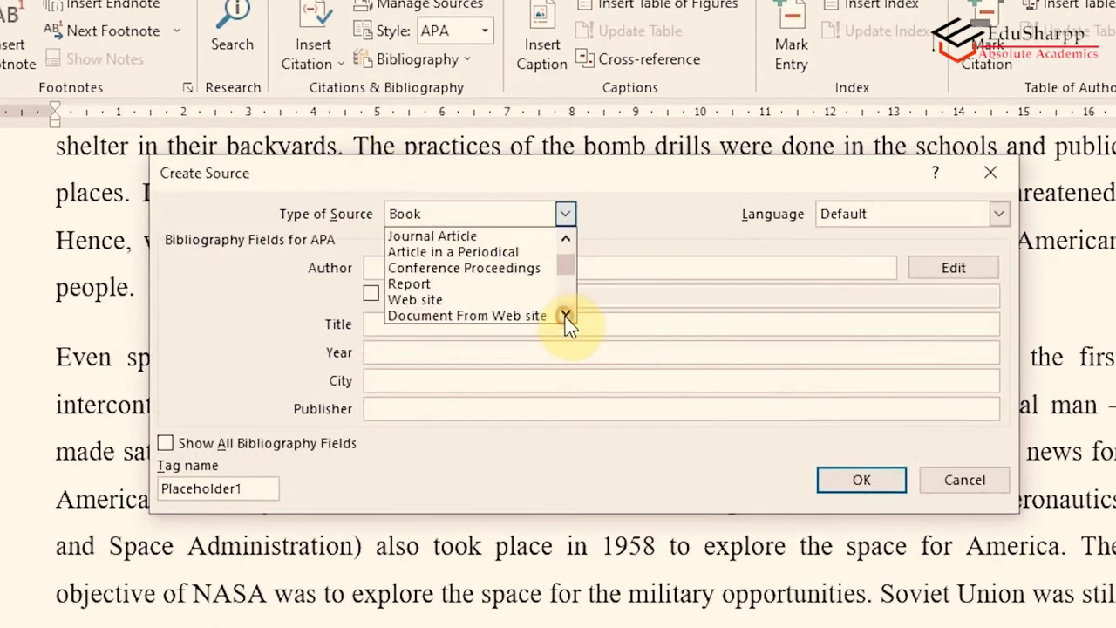
pyautogui.click(440, 305)
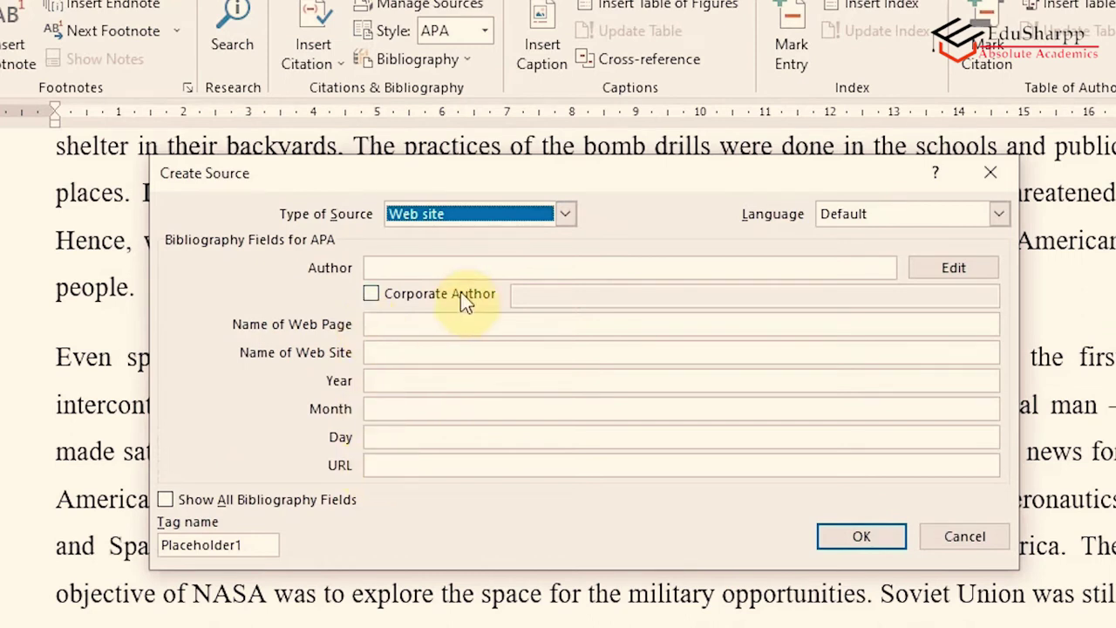
# Enter the online article's author name in the Author field.
pyautogui.click(927, 271)
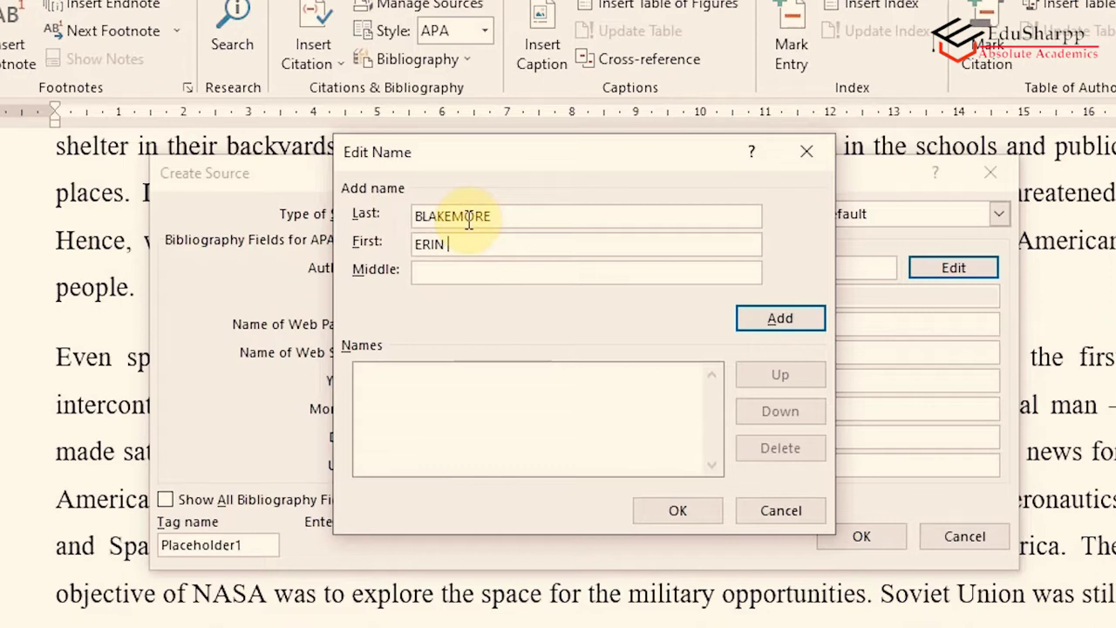
pyautogui.click(781, 320)
pyautogui.click(677, 513)
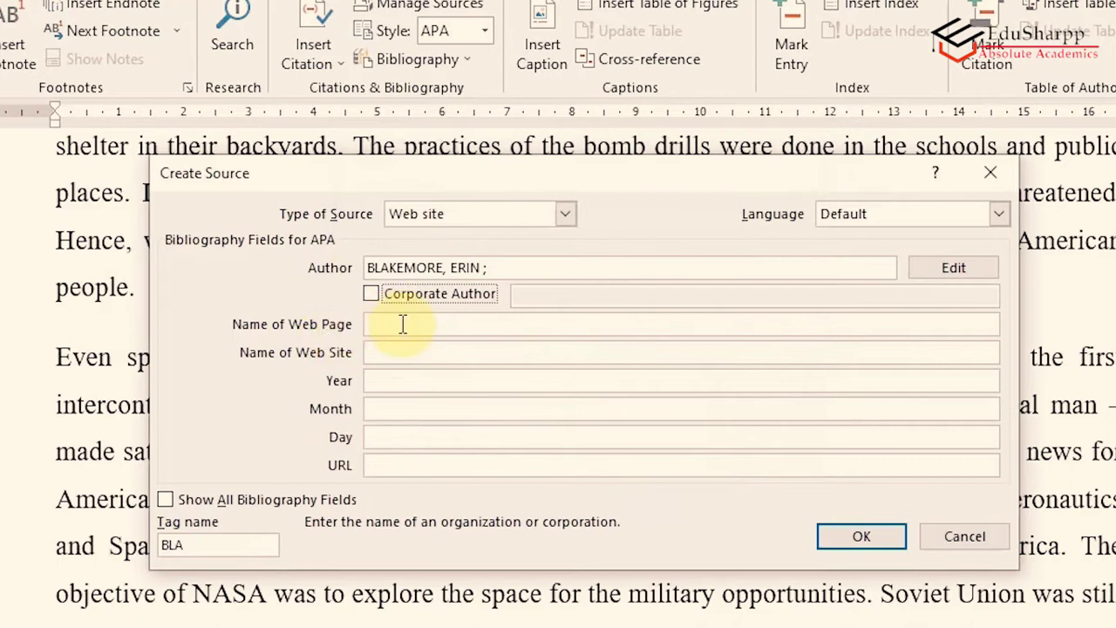
# Enter the Cold War article title, site National Geographic and year 2022 for the web source.
pyautogui.click(403, 325)
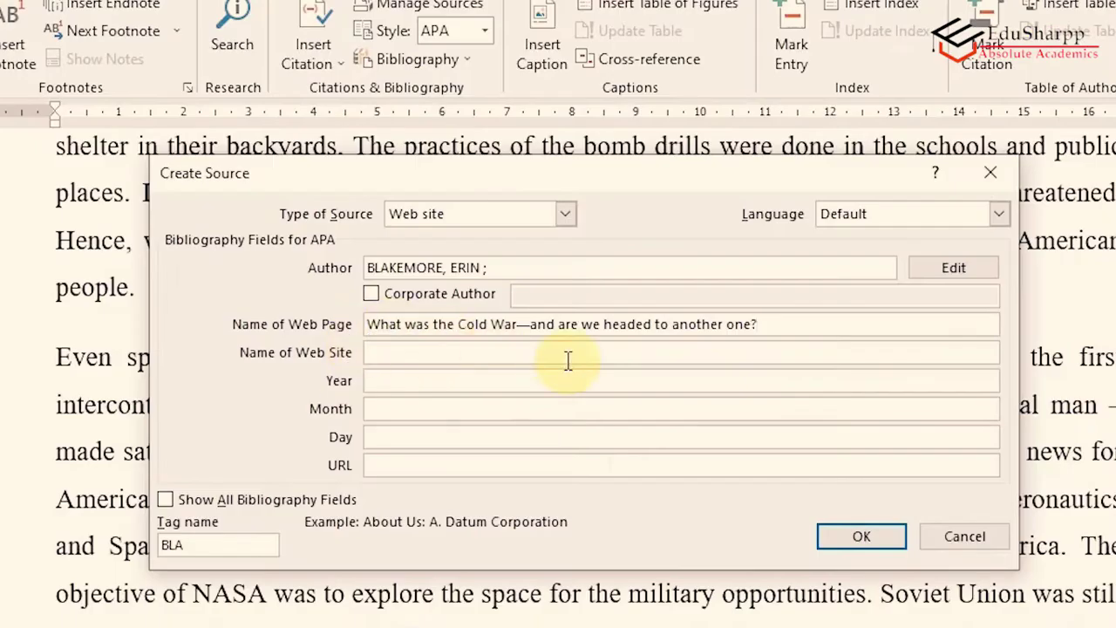
pyautogui.click(462, 351)
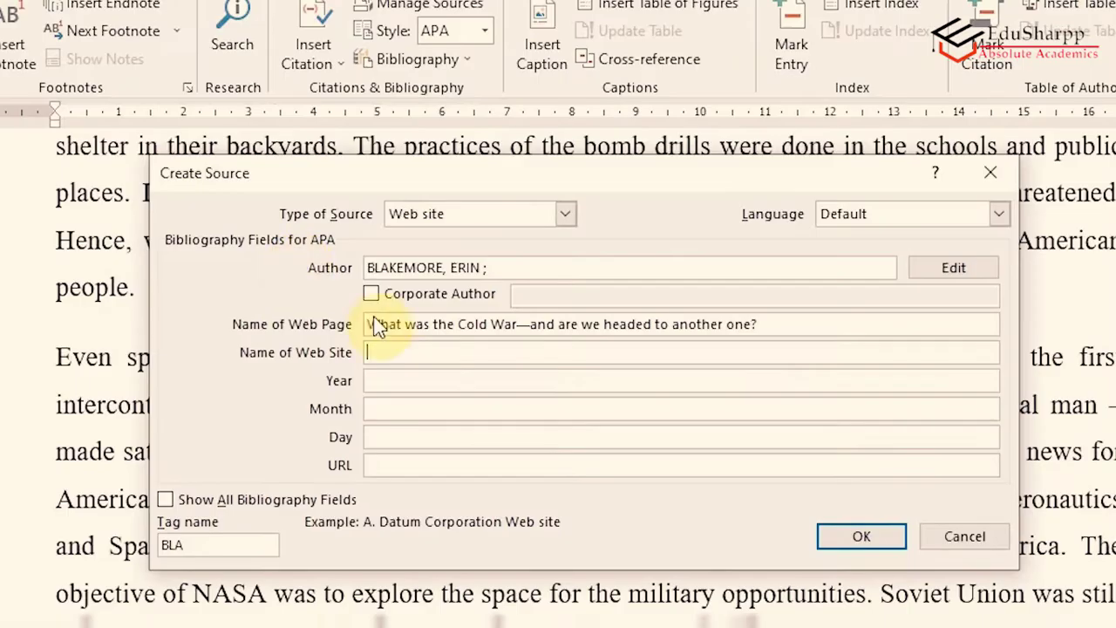
pyautogui.write('National Geographic')
pyautogui.click(392, 379)
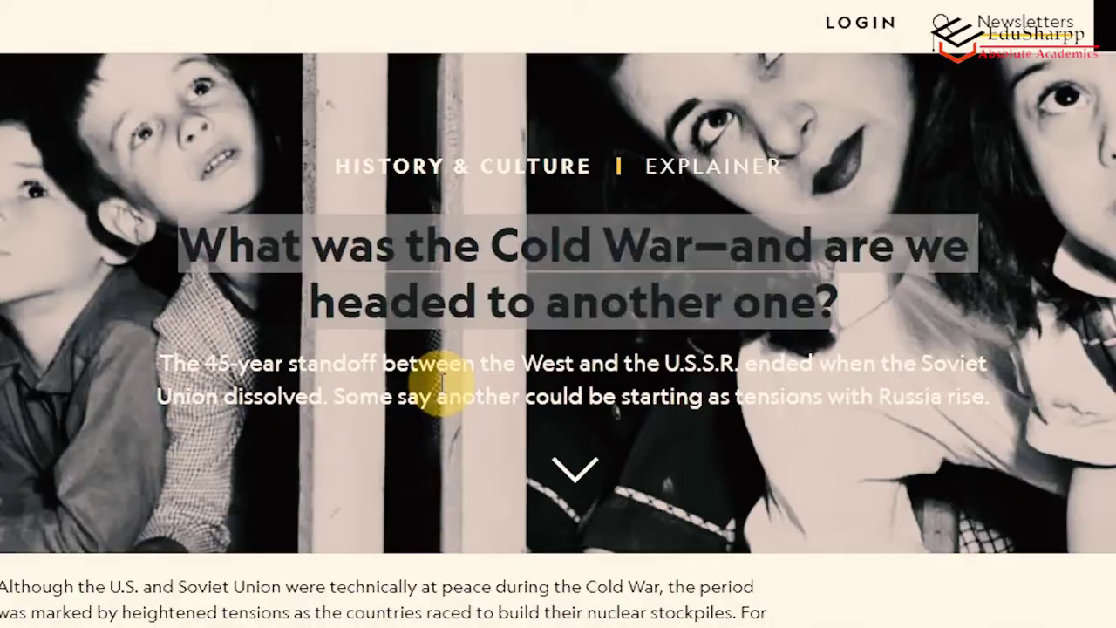
pyautogui.scroll(-4, 436, 417)
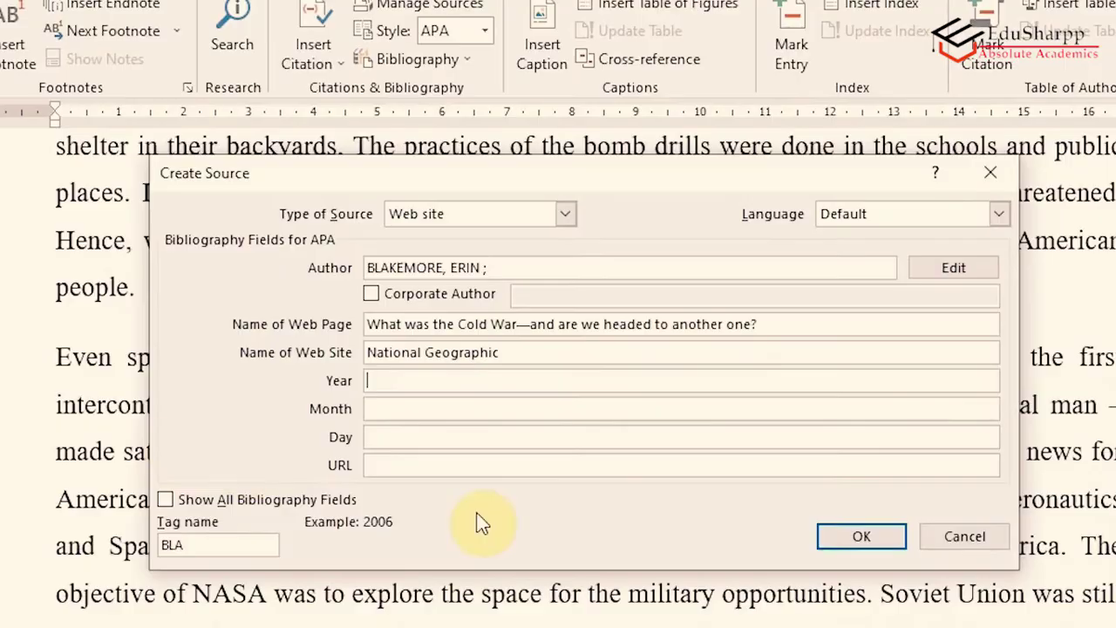
pyautogui.write('2022')
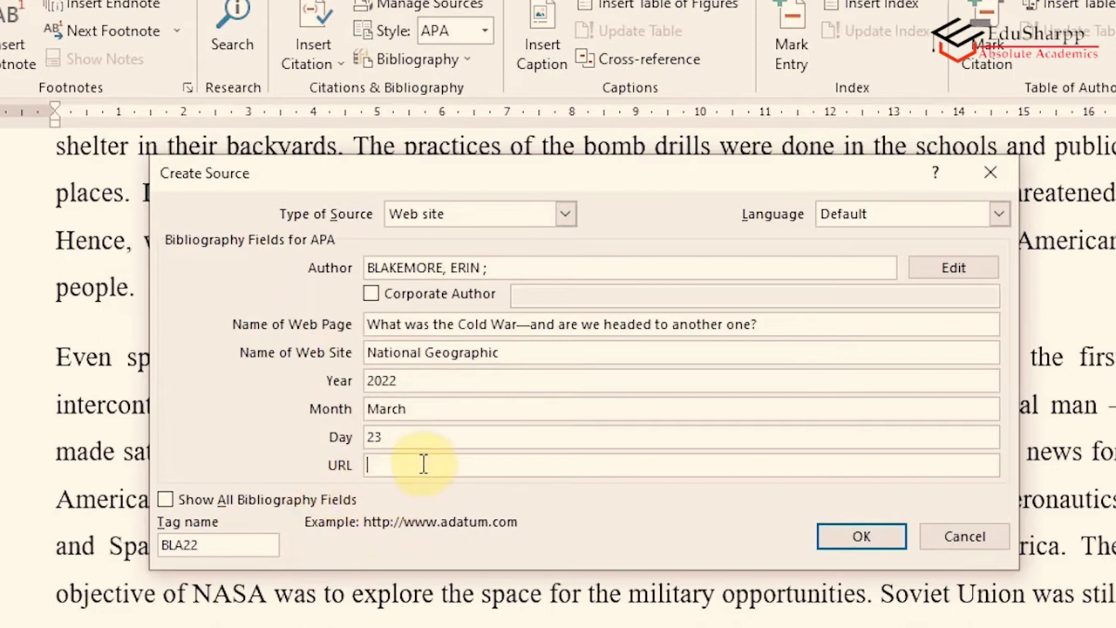
# Copy the article's URL from Chrome's address bar into the source's URL field.
pyautogui.hotkey('alt', 'Tab')
pyautogui.click(243, 48)
pyautogui.hotkey('ctrl', 'c')
pyautogui.hotkey('alt', 'Tab')
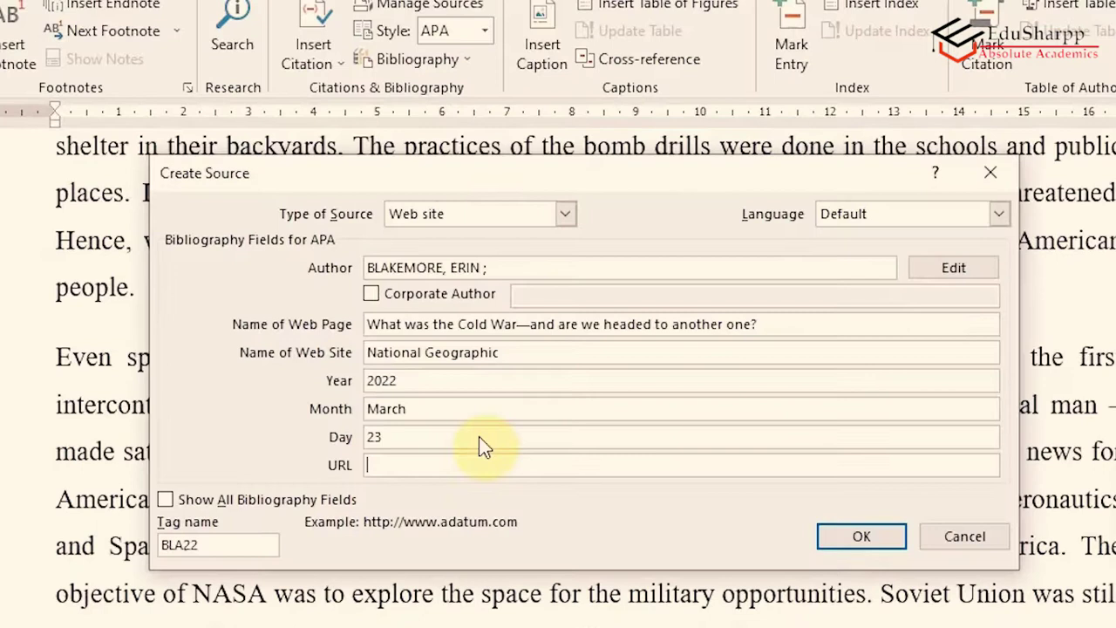
pyautogui.hotkey('ctrl', 'v')
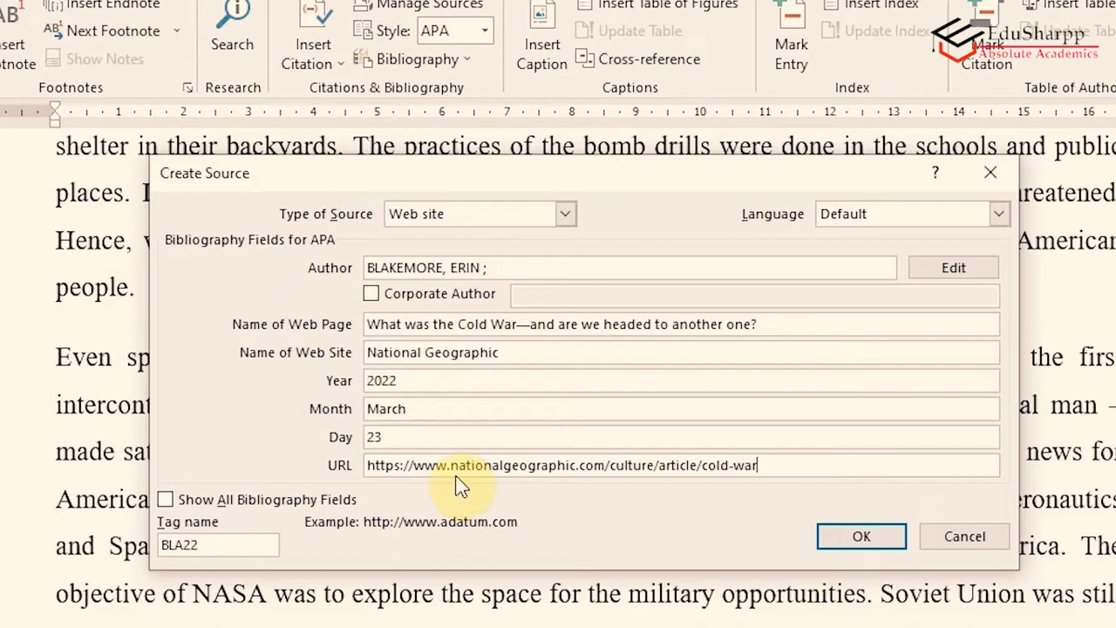
# Show all bibliography fields and record the access date as October 10, 2022.
pyautogui.click(164, 502)
pyautogui.moveTo(983, 457); pyautogui.dragTo(982, 489)
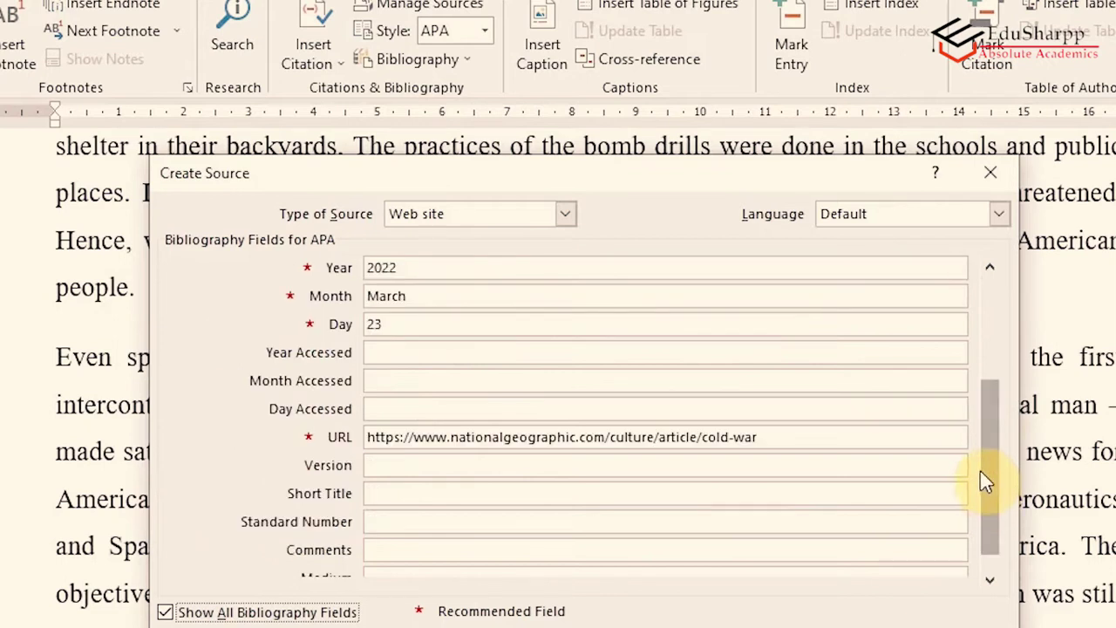
pyautogui.scroll(-1, 984, 494)
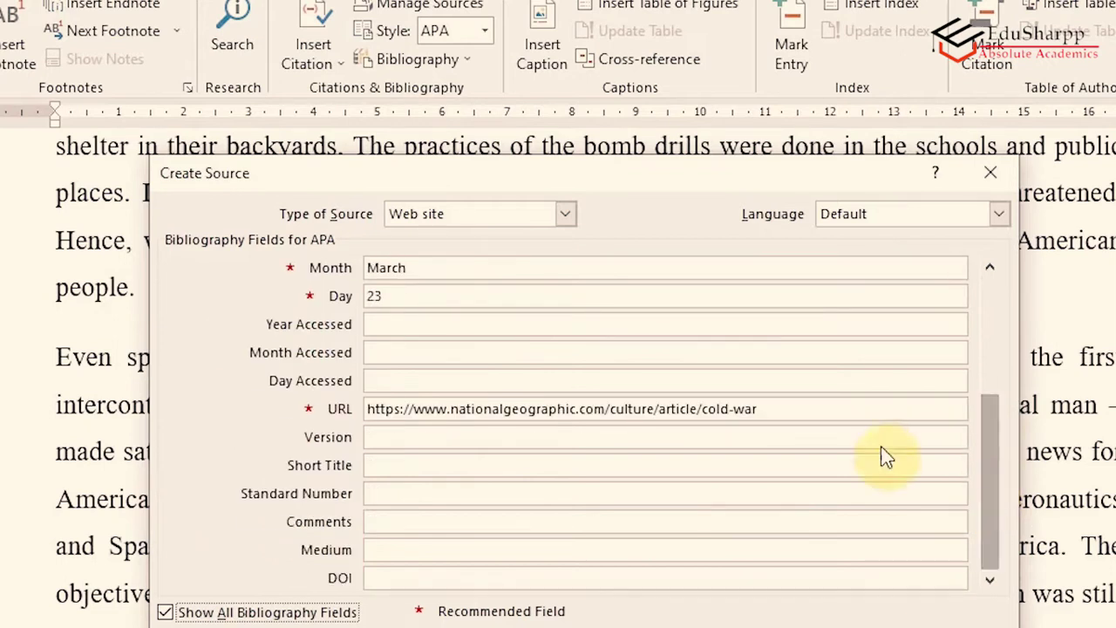
pyautogui.click(389, 324)
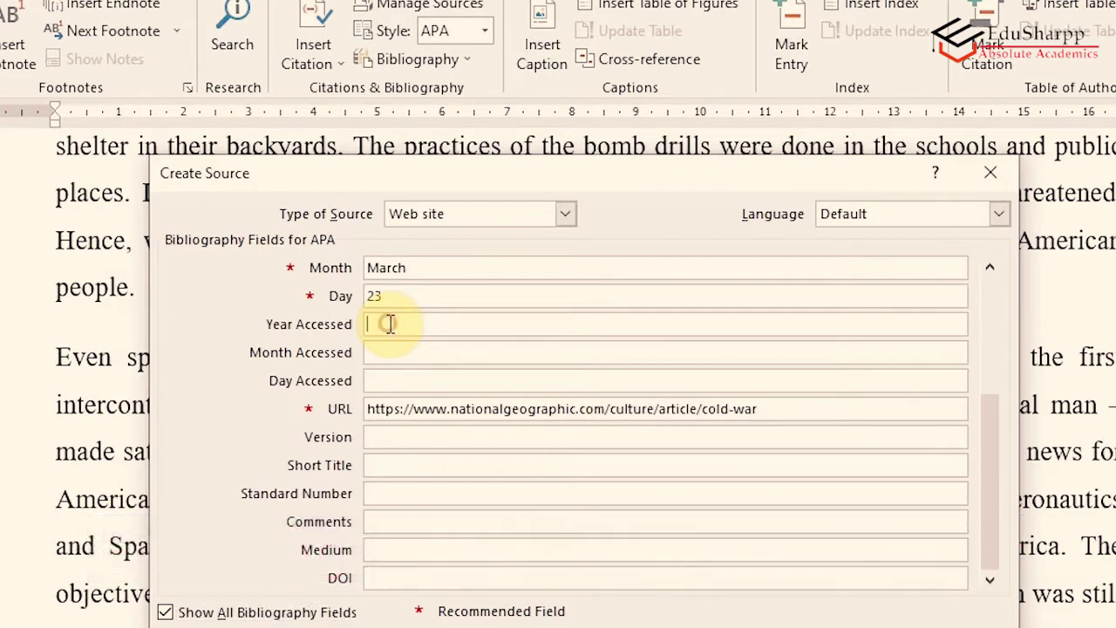
pyautogui.write('2022')
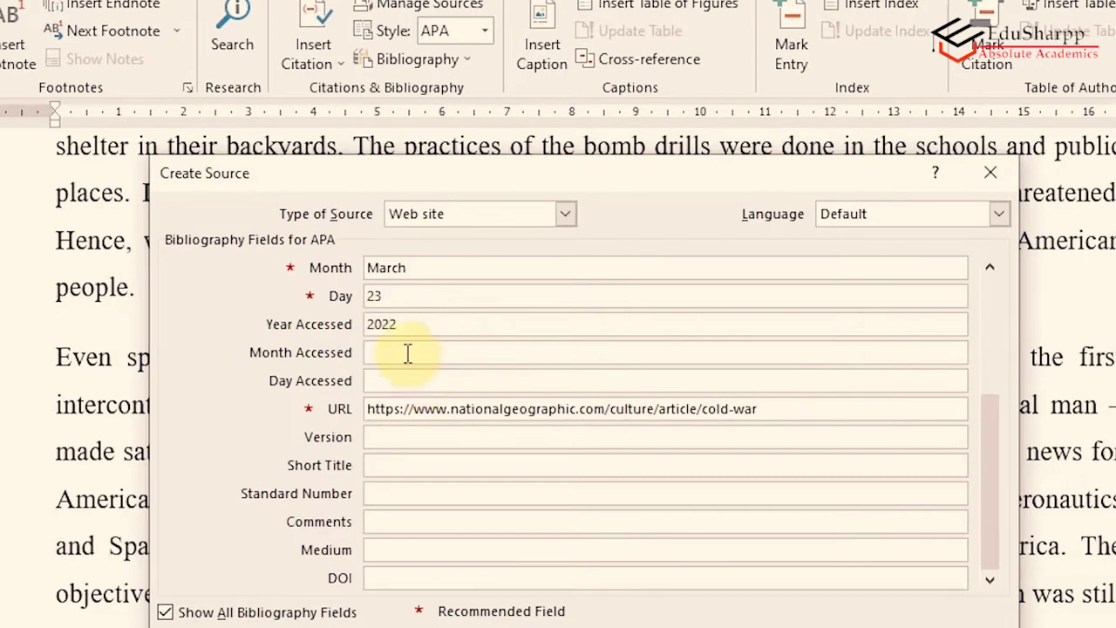
pyautogui.click(406, 353)
pyautogui.write('October')
pyautogui.click(408, 379)
pyautogui.write('10')
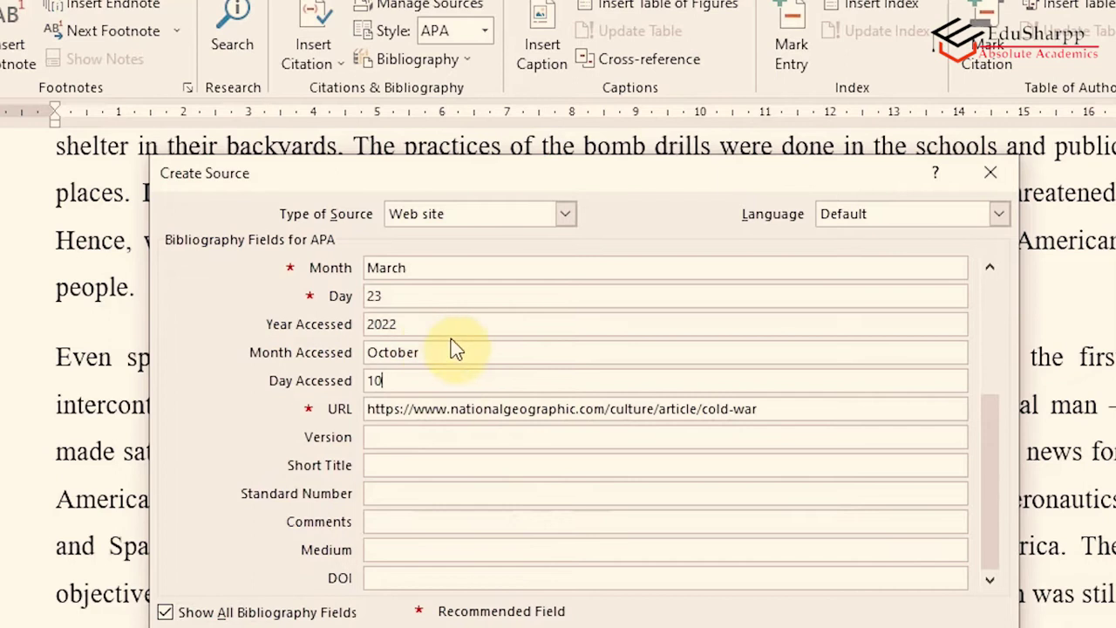
pyautogui.moveTo(989, 484); pyautogui.dragTo(998, 328)
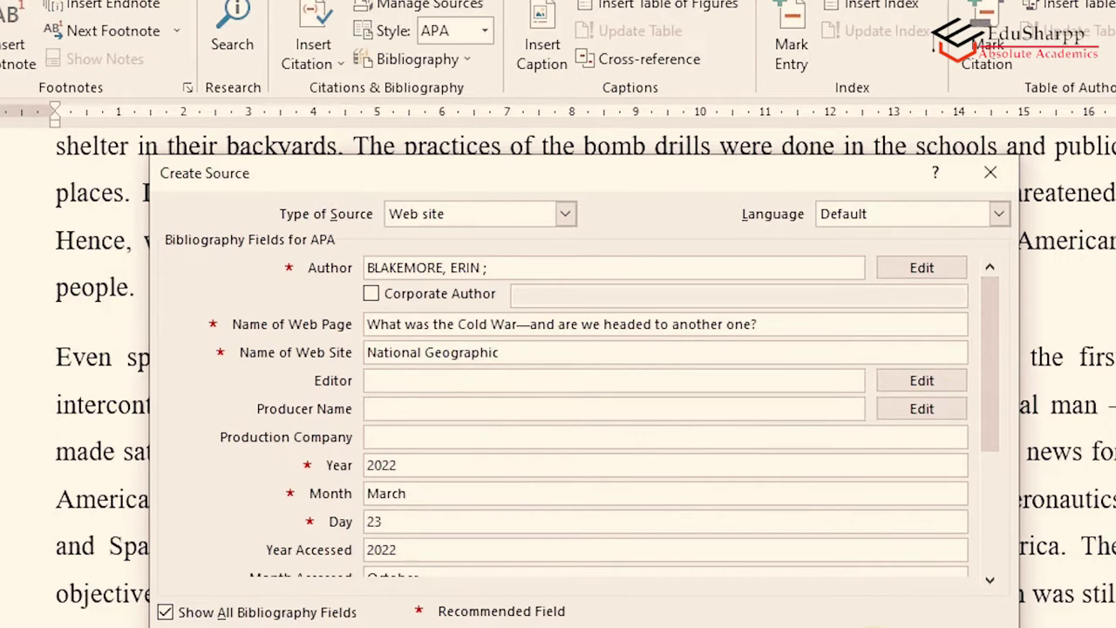
# Save the web source, inserting the 2022 National Geographic citation after the Sputnik sentence.
pyautogui.press('Return')
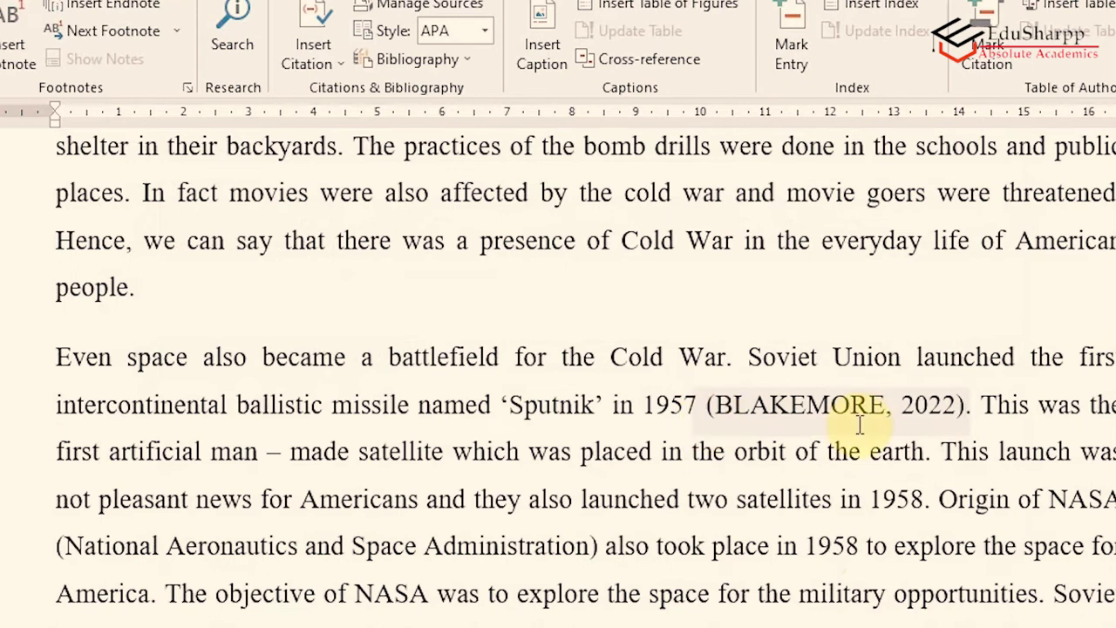
pyautogui.click(778, 546)
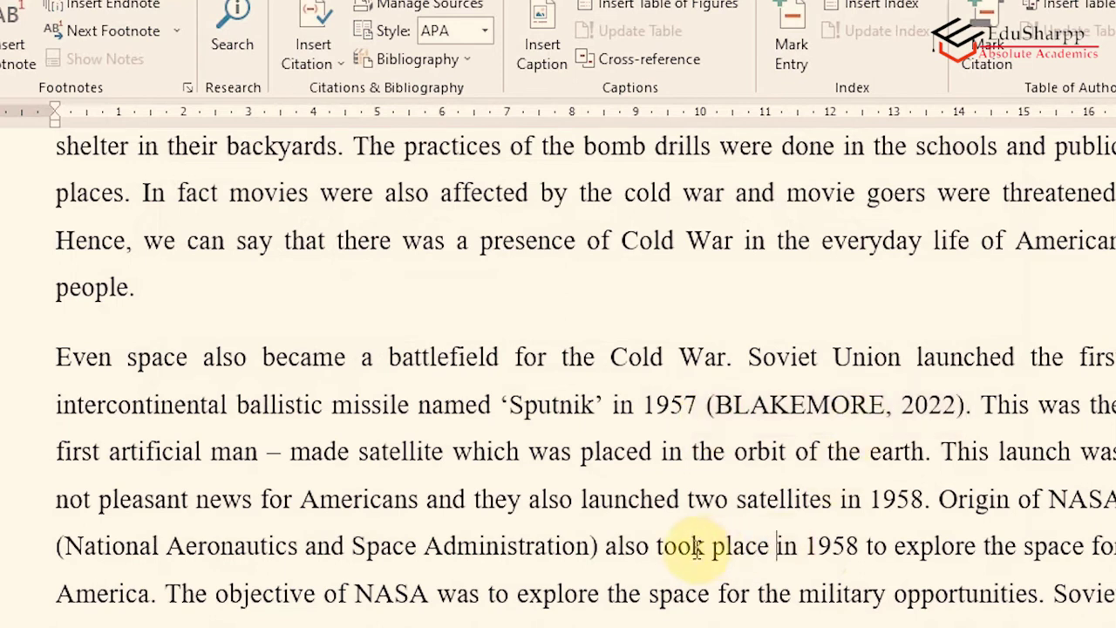
pyautogui.scroll(-10, 668, 550)
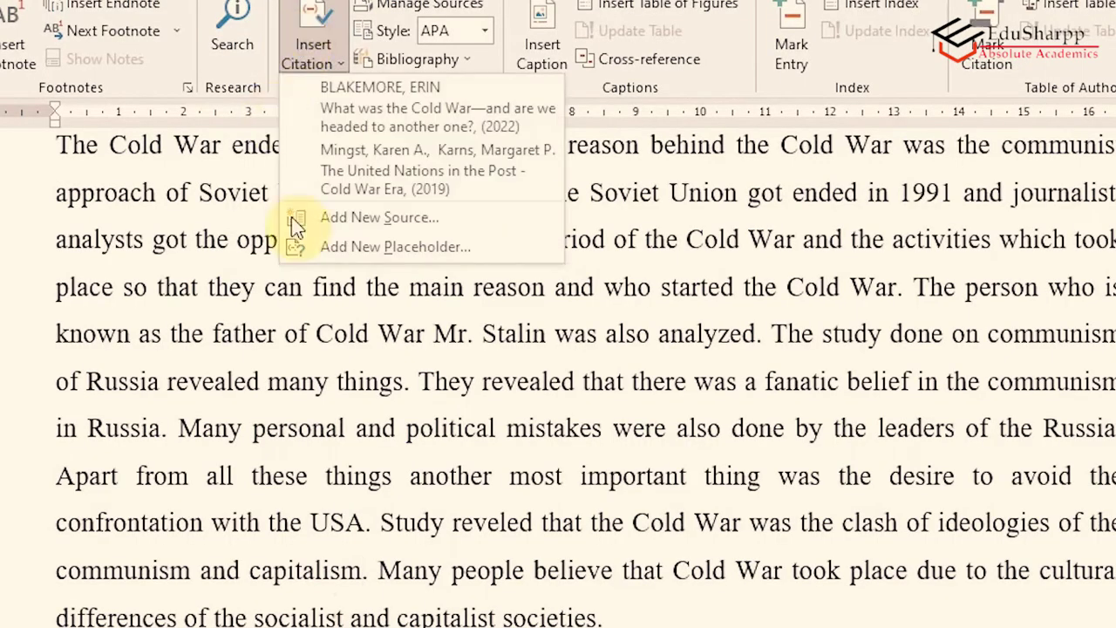
# Create an Article in a Periodical source with author, title and periodical The New York Times.
pyautogui.click(368, 229)
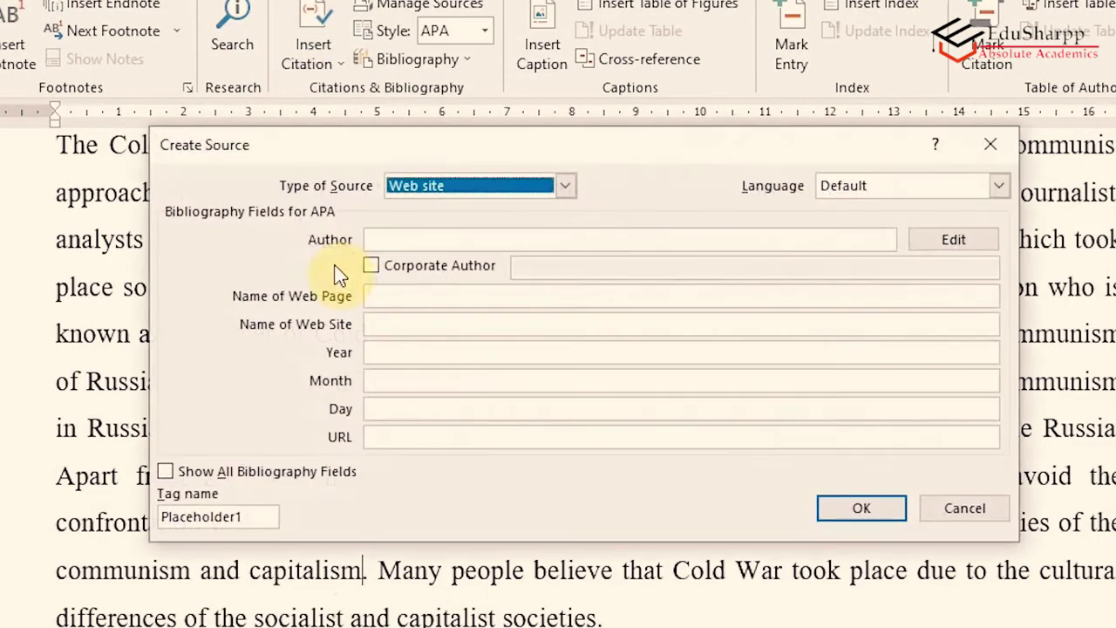
pyautogui.click(563, 185)
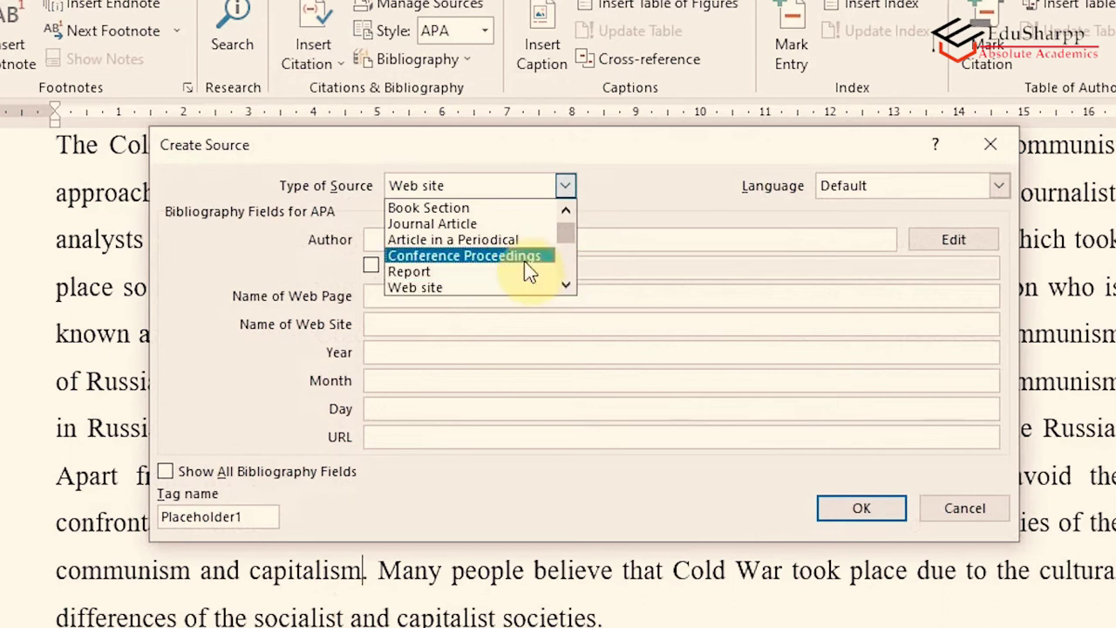
pyautogui.click(462, 242)
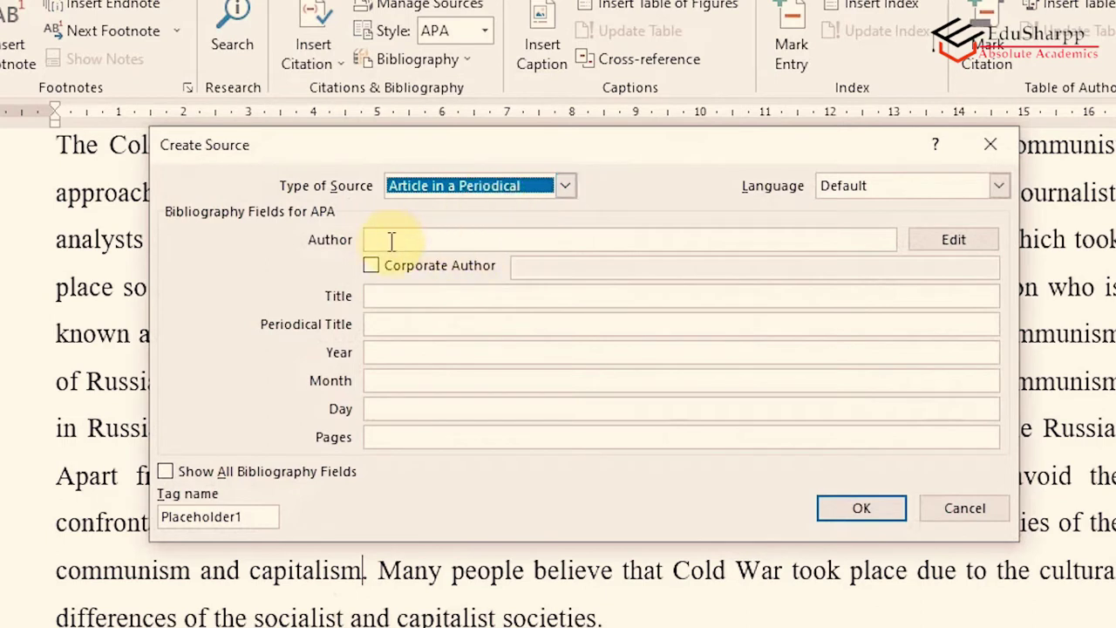
pyautogui.click(927, 236)
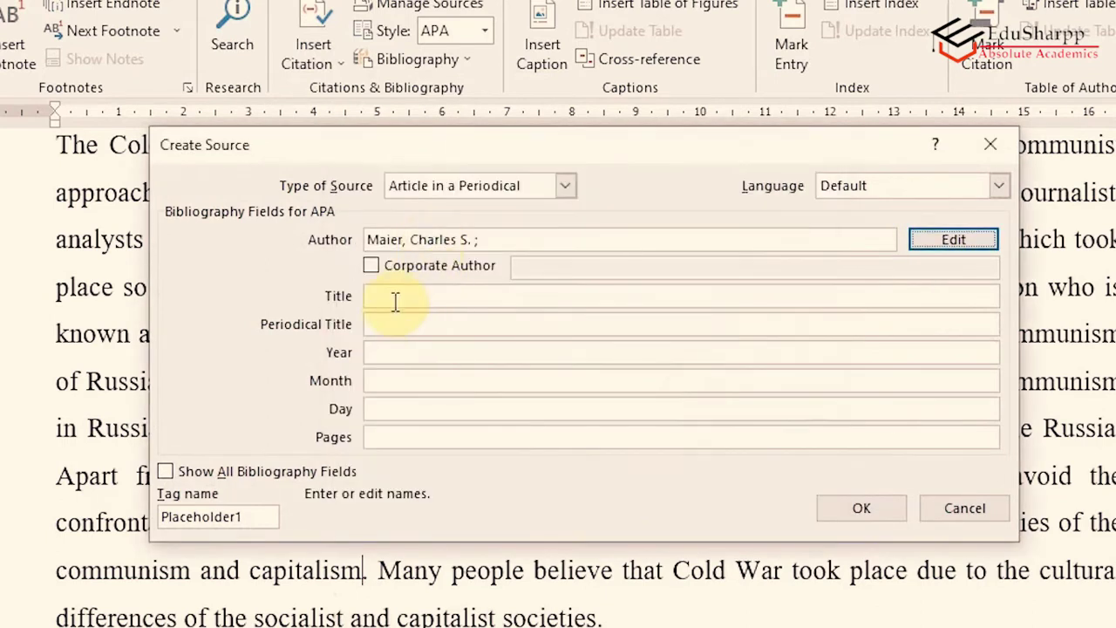
pyautogui.click(395, 301)
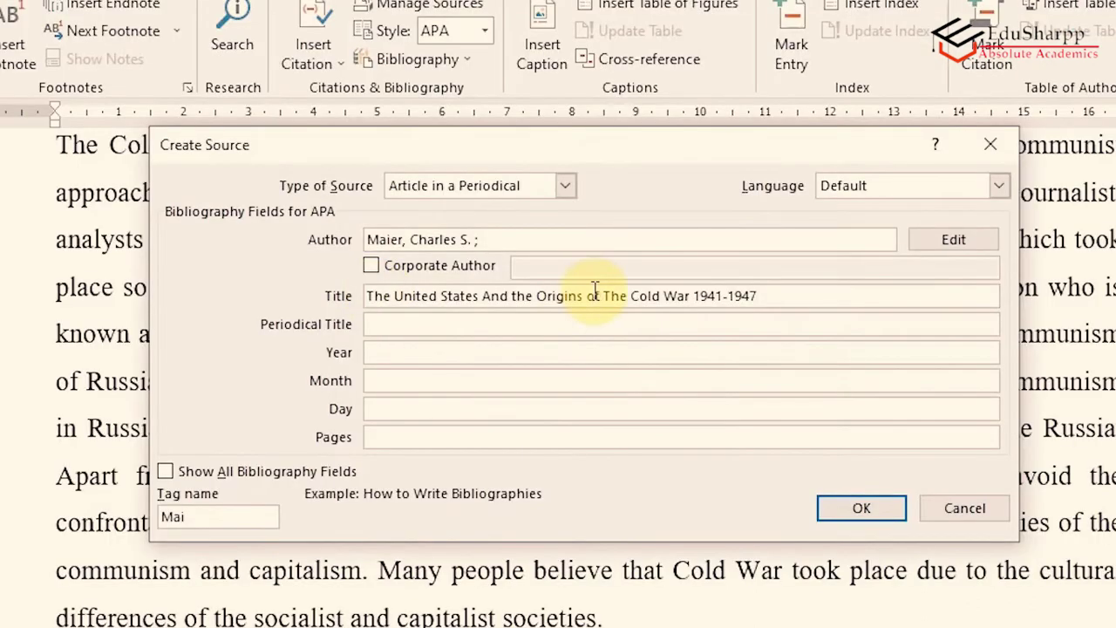
pyautogui.click(415, 333)
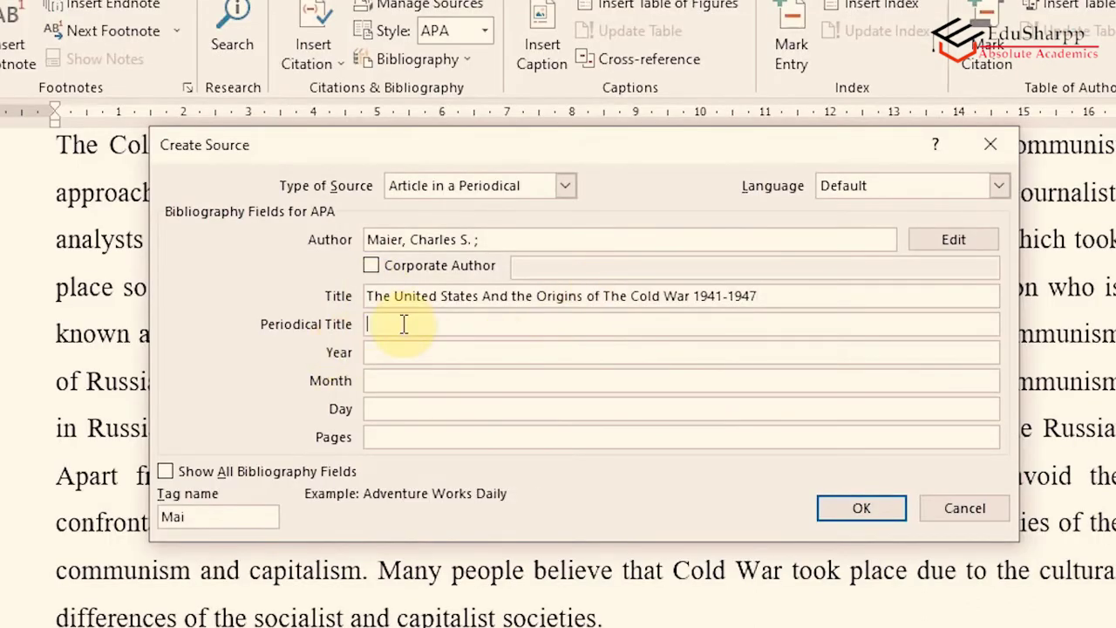
pyautogui.write('The New York Times')
pyautogui.press('Tab')
# Set the article's publication date to September 10, 1972.
pyautogui.hotkey('alt', 'Tab')
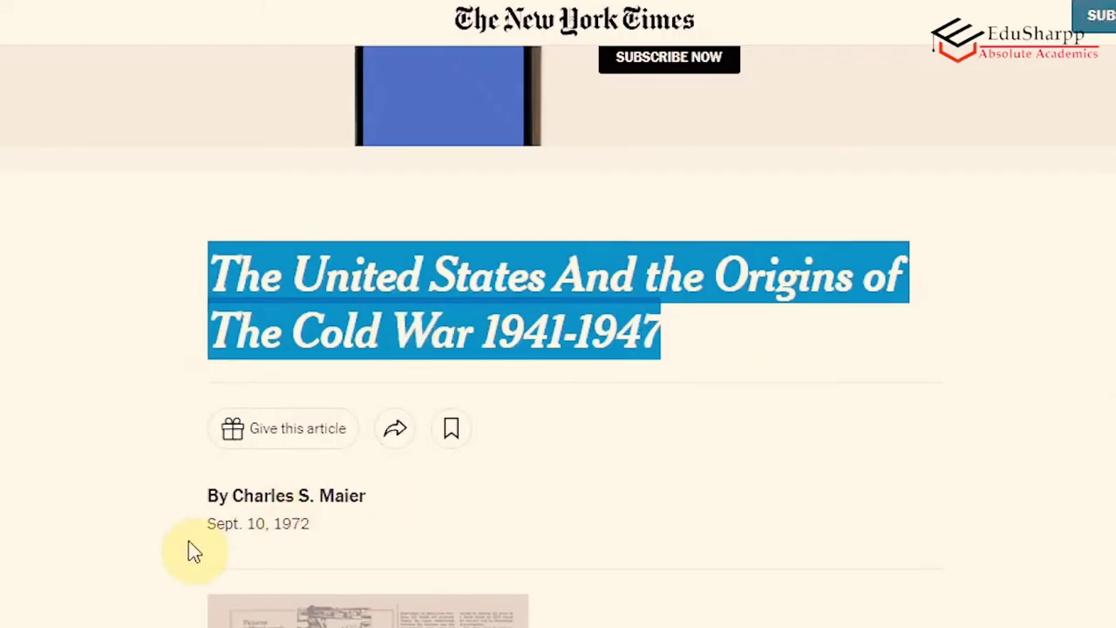
pyautogui.hotkey('alt', 'Tab')
pyautogui.write('1972')
pyautogui.click(367, 380)
pyautogui.write('September')
pyautogui.press('Tab')
pyautogui.write('10')
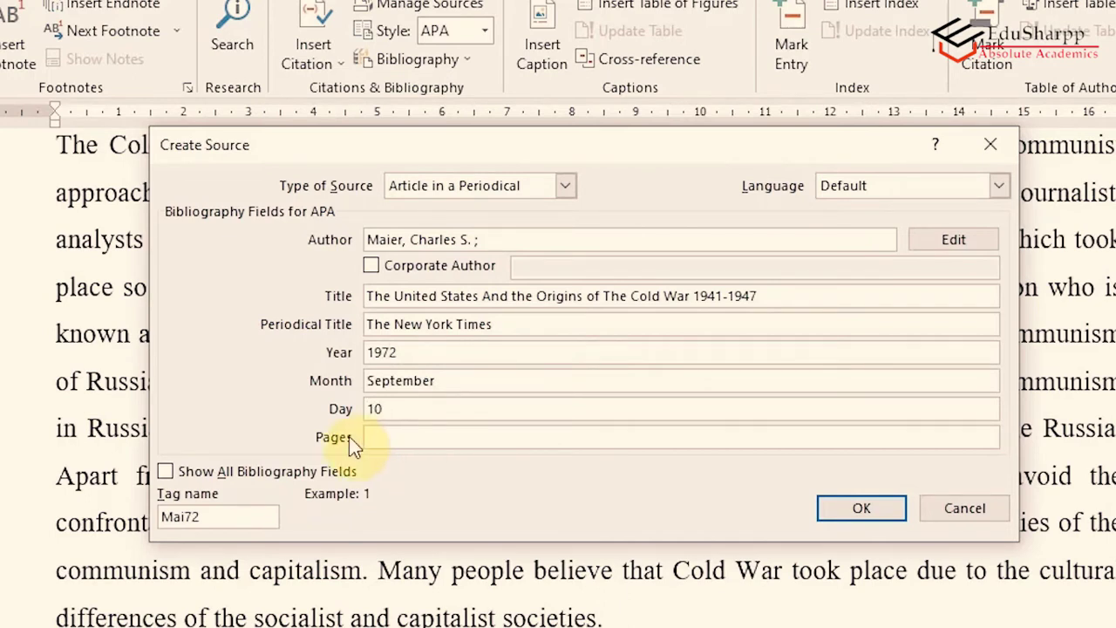
pyautogui.press('Tab')
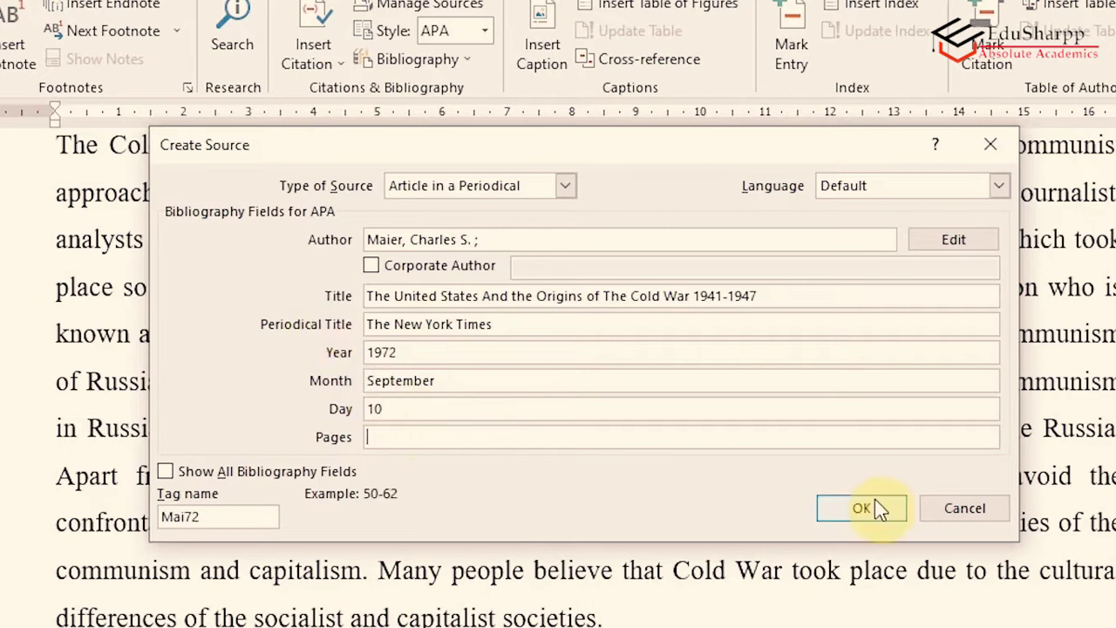
# Show all fields, paste the article URL, and insert the (Maier, 1972) citation.
pyautogui.click(165, 473)
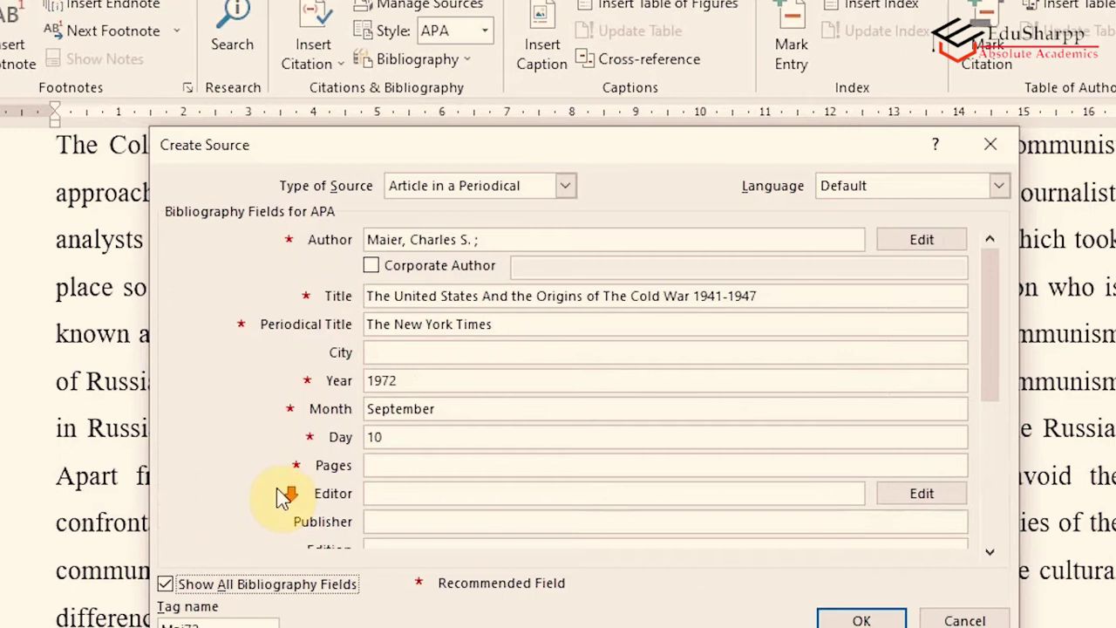
pyautogui.click(990, 552)
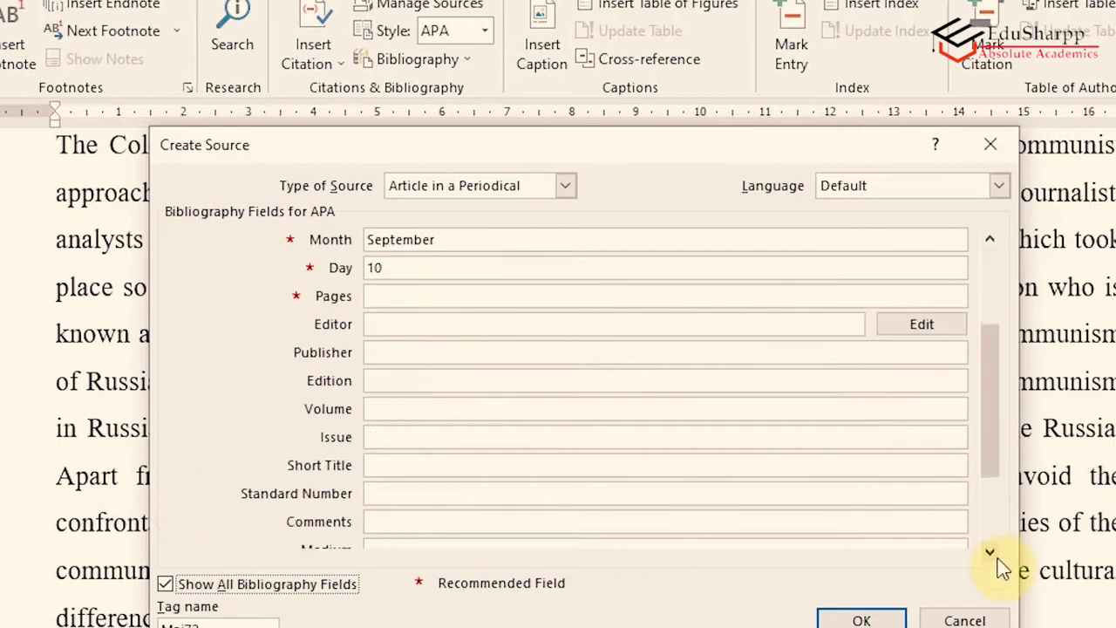
pyautogui.click(990, 552)
pyautogui.click(990, 552)
pyautogui.click(990, 552)
pyautogui.click(483, 521)
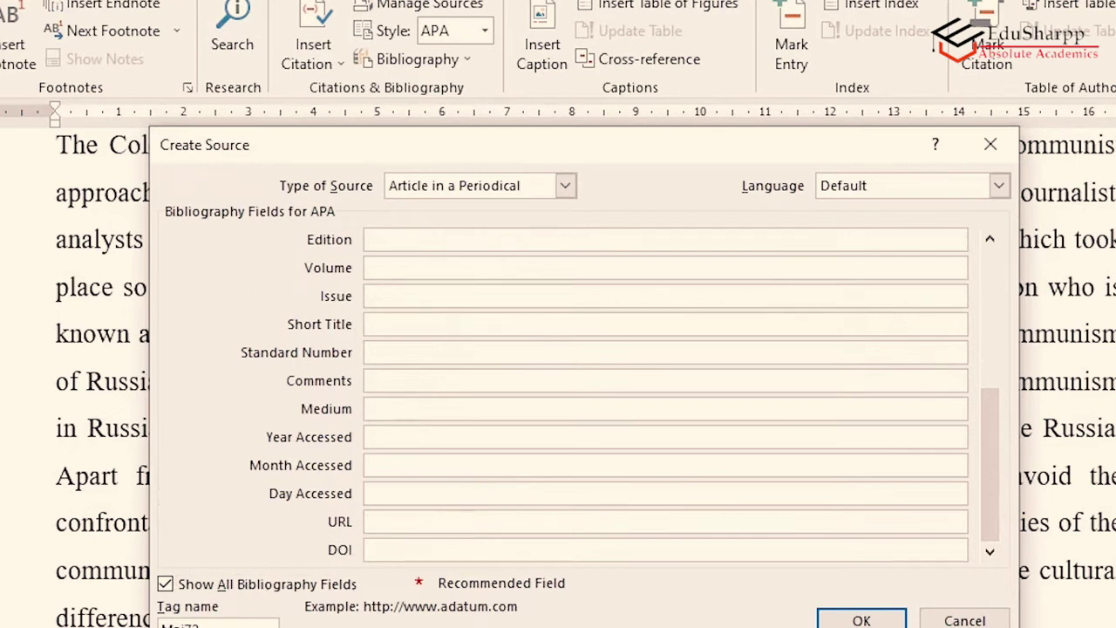
pyautogui.hotkey('alt', 'Tab')
pyautogui.hotkey('alt', 'Tab')
pyautogui.write('https://www.nytimes.com/1972/09/10/archives/the-united-states-and-the-origins-of-the-cold-war-19411947-by-john.html')
pyautogui.moveTo(993, 484); pyautogui.dragTo(965, 301)
pyautogui.click(390, 518)
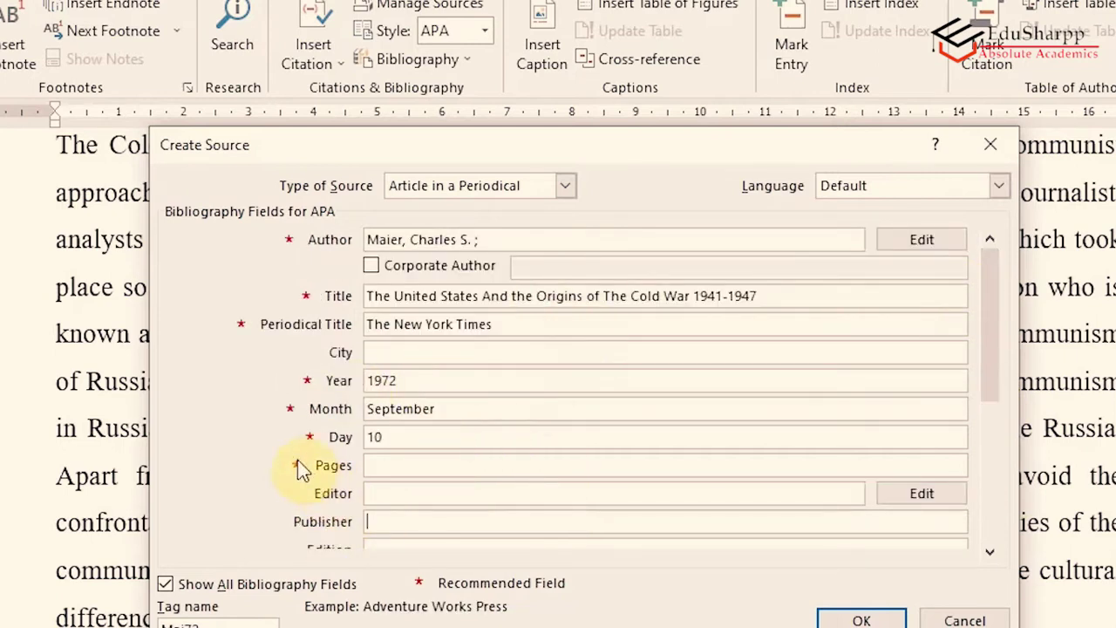
pyautogui.click(398, 465)
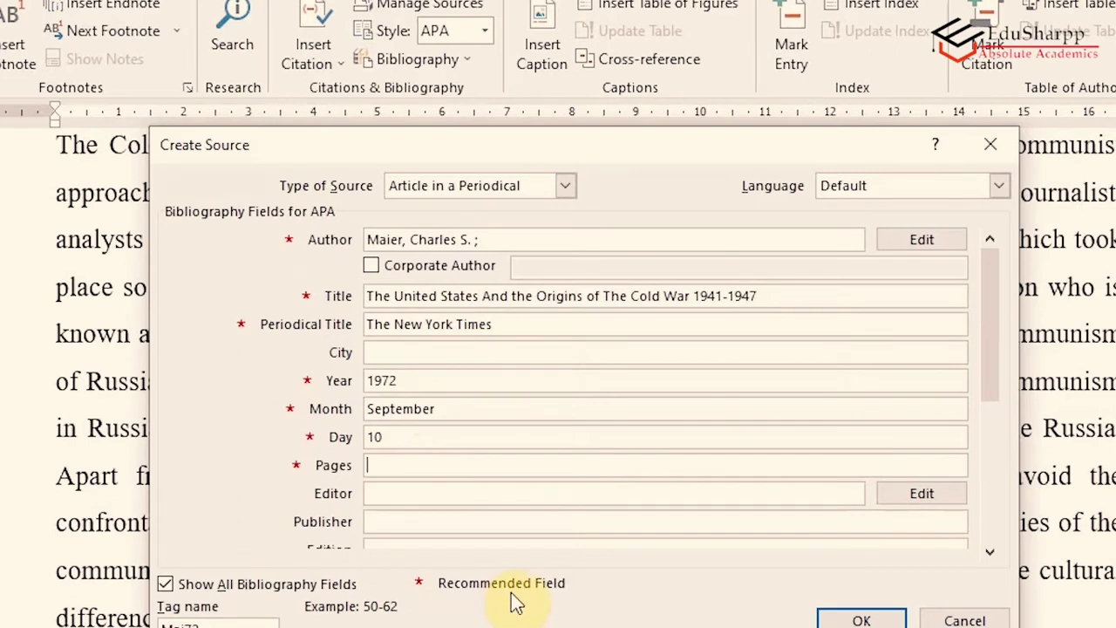
pyautogui.click(861, 620)
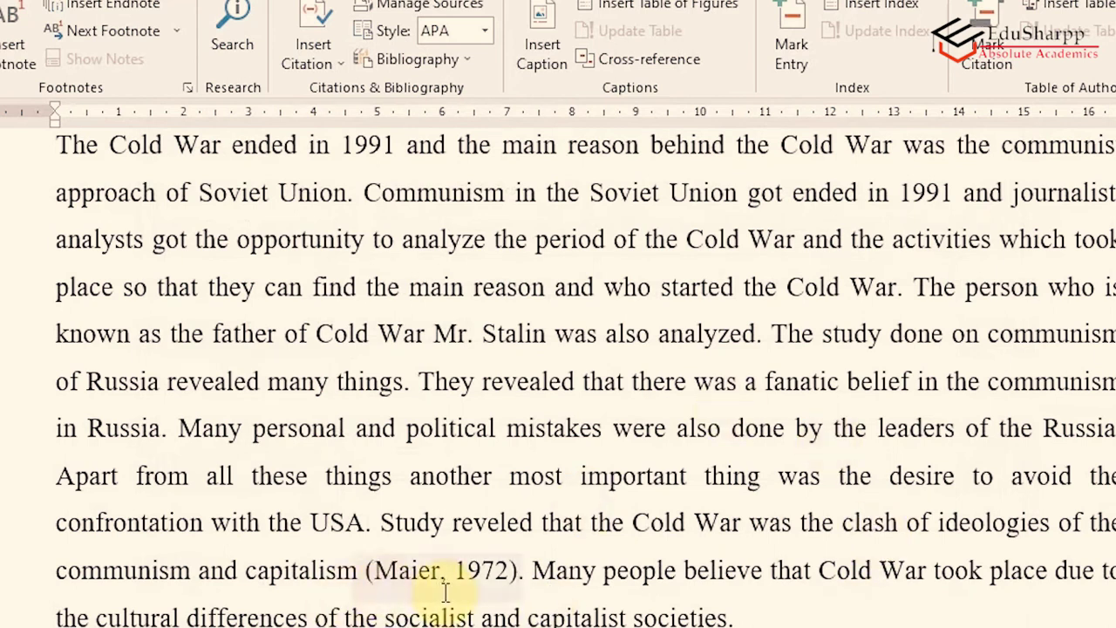
# Scroll to the EU GDP paragraph and place the cursor right after '2011'.
pyautogui.scroll(-8, 578, 601)
pyautogui.click(724, 540)
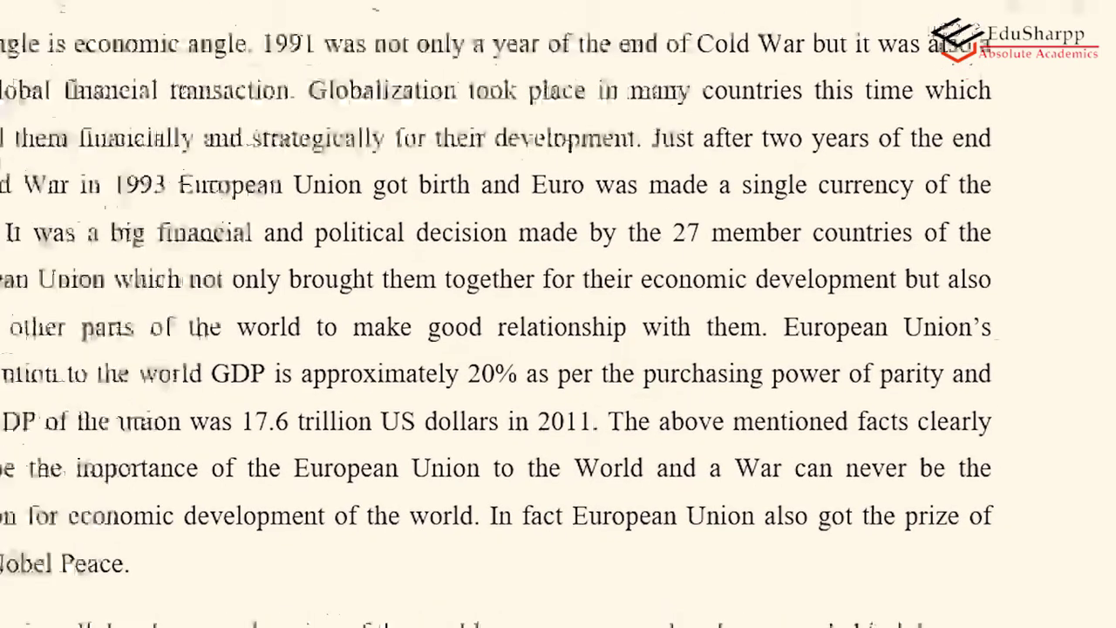
# Add a new Journal Article source and enter its two authors.
pyautogui.click(248, 37)
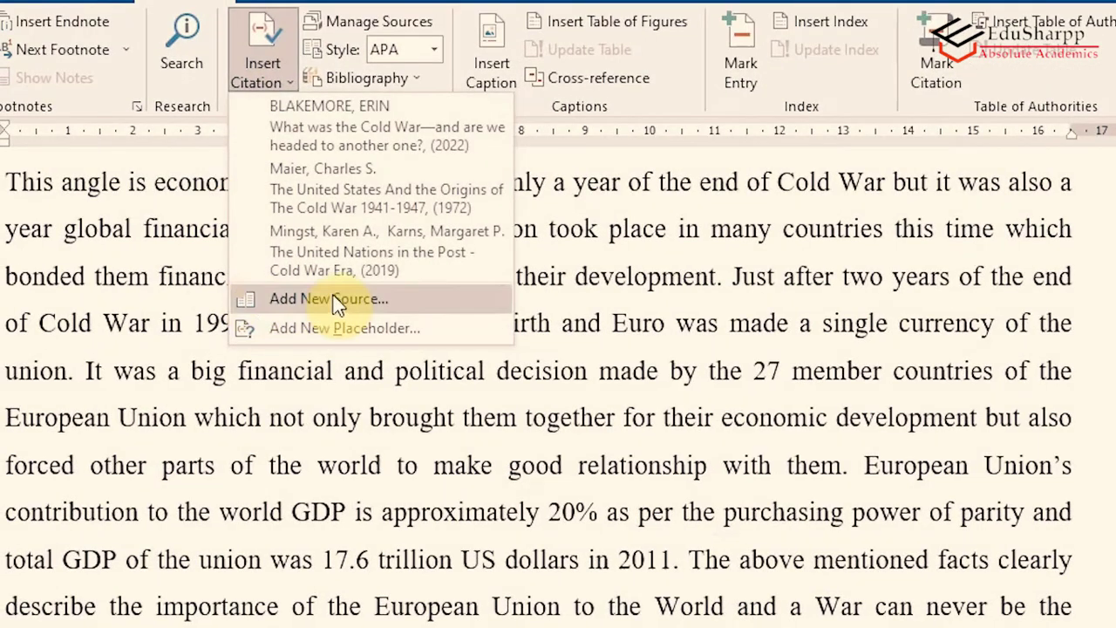
pyautogui.click(309, 265)
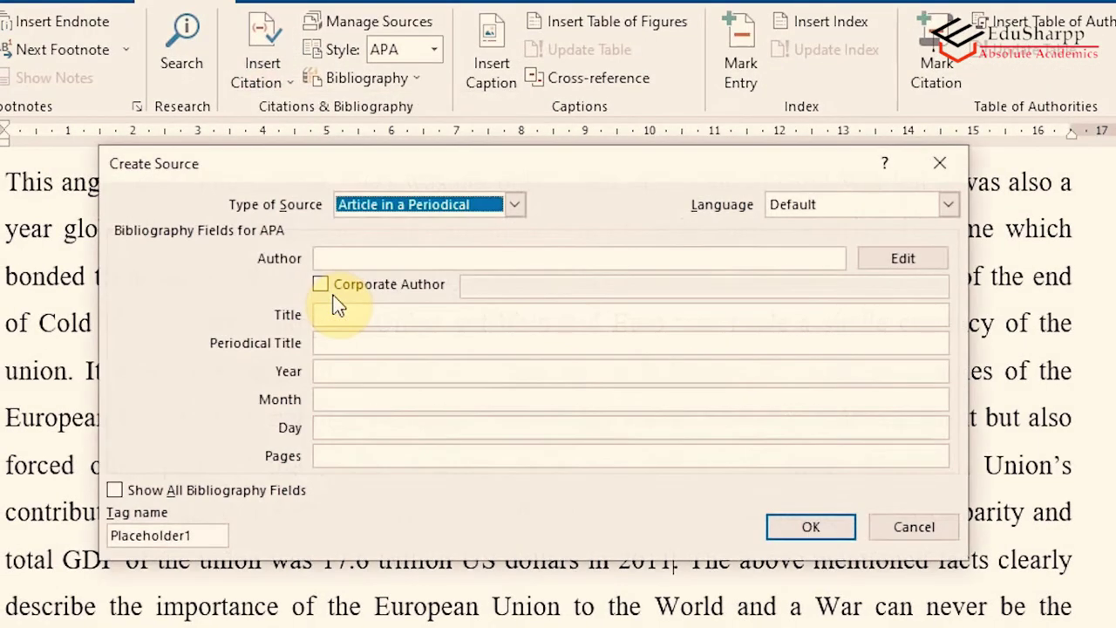
pyautogui.click(514, 205)
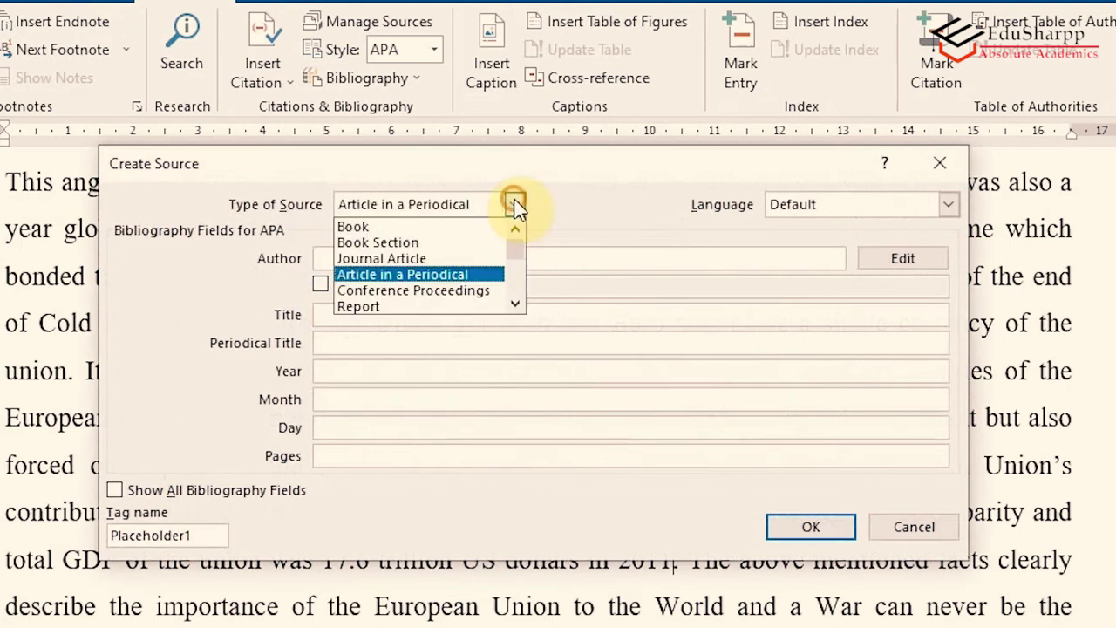
pyautogui.click(390, 259)
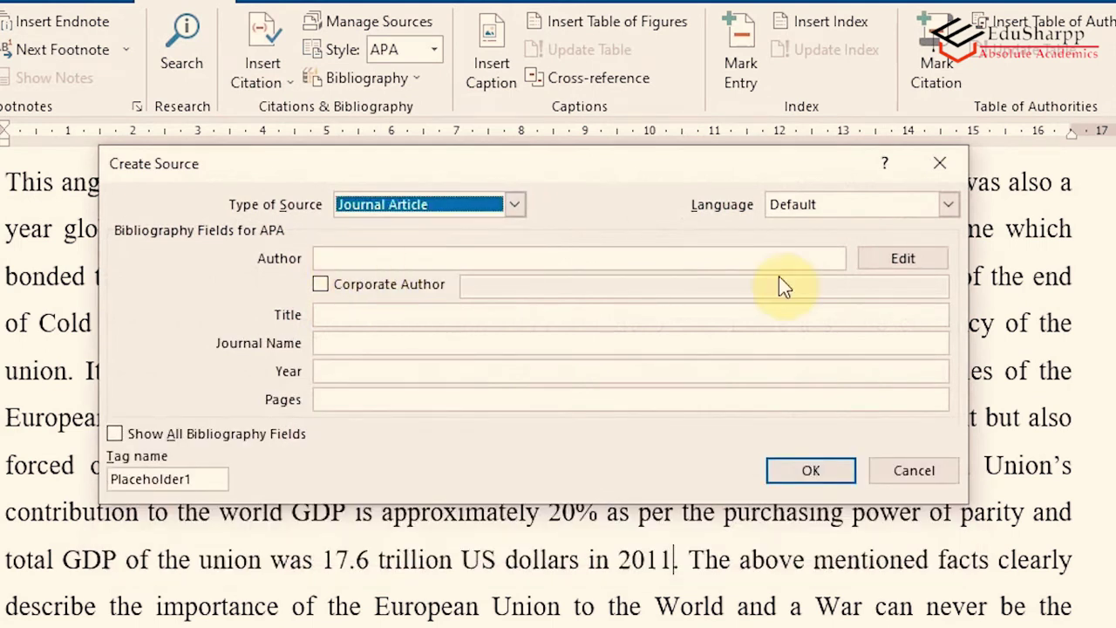
pyautogui.click(905, 260)
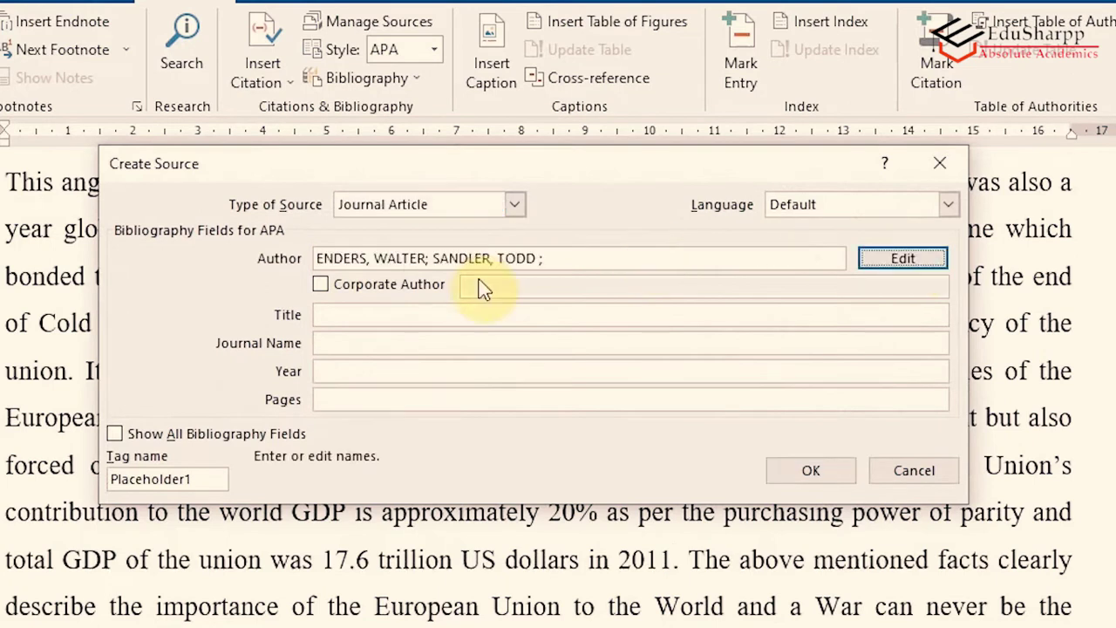
# Fill in the Transnational Terrorism title, International Studies Quarterly, year 1999 and pages 145-167.
pyautogui.click(341, 319)
pyautogui.hotkey('alt', 'Tab')
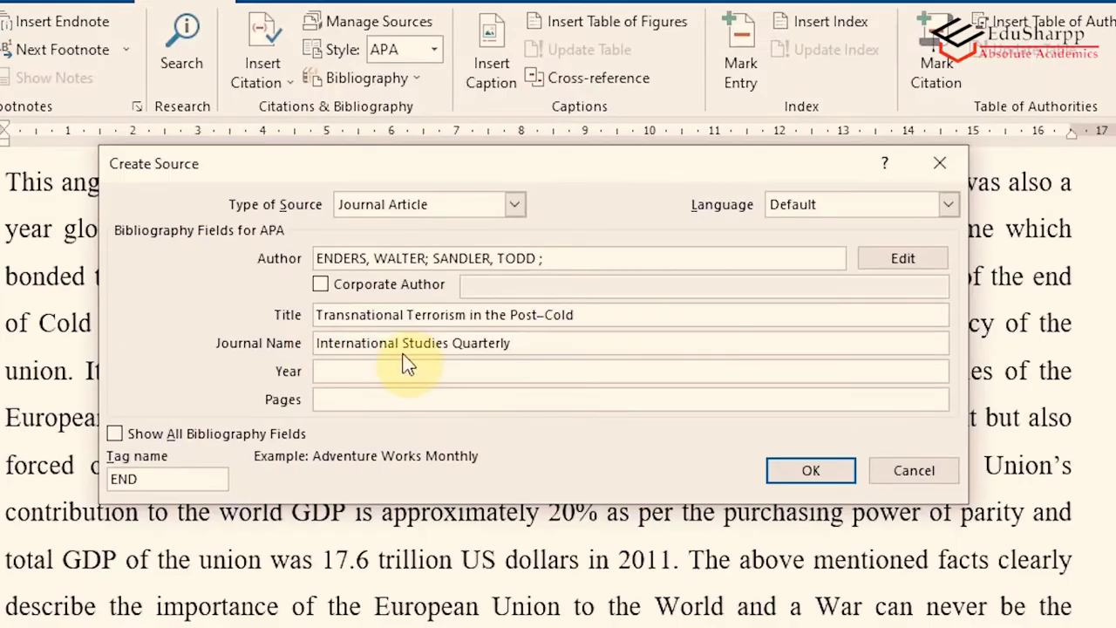
pyautogui.click(429, 373)
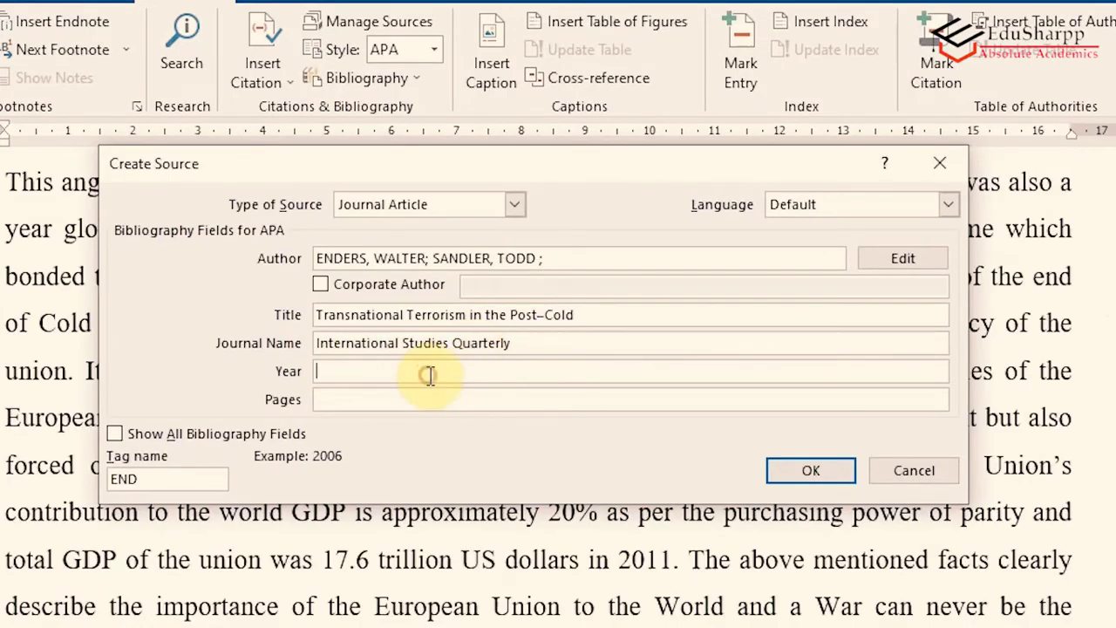
pyautogui.hotkey('alt', 'Tab')
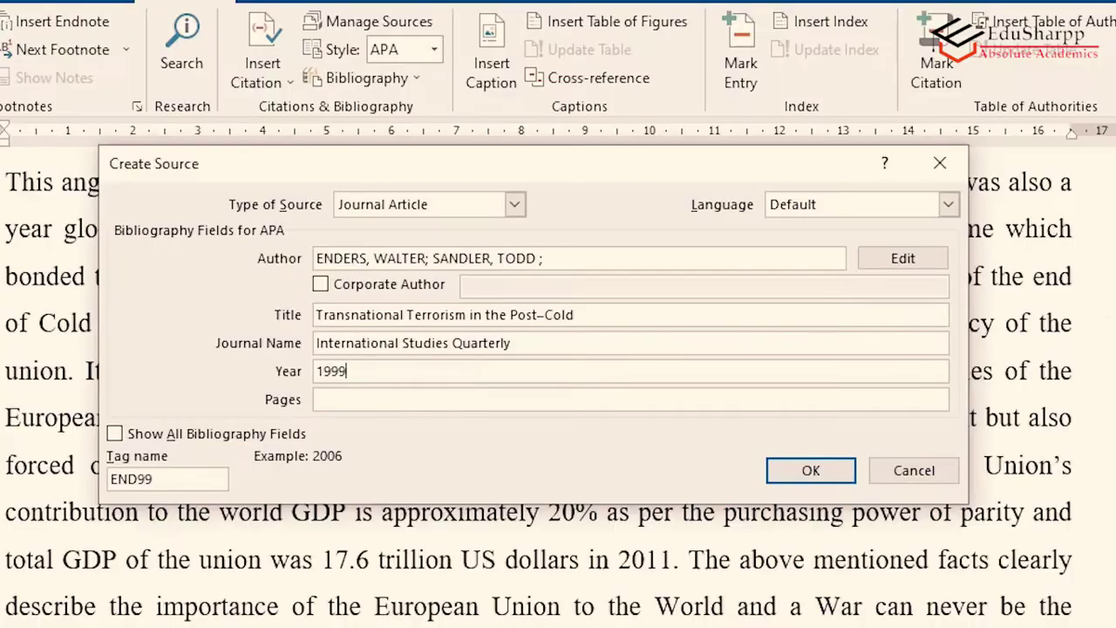
pyautogui.hotkey('alt', 'Tab')
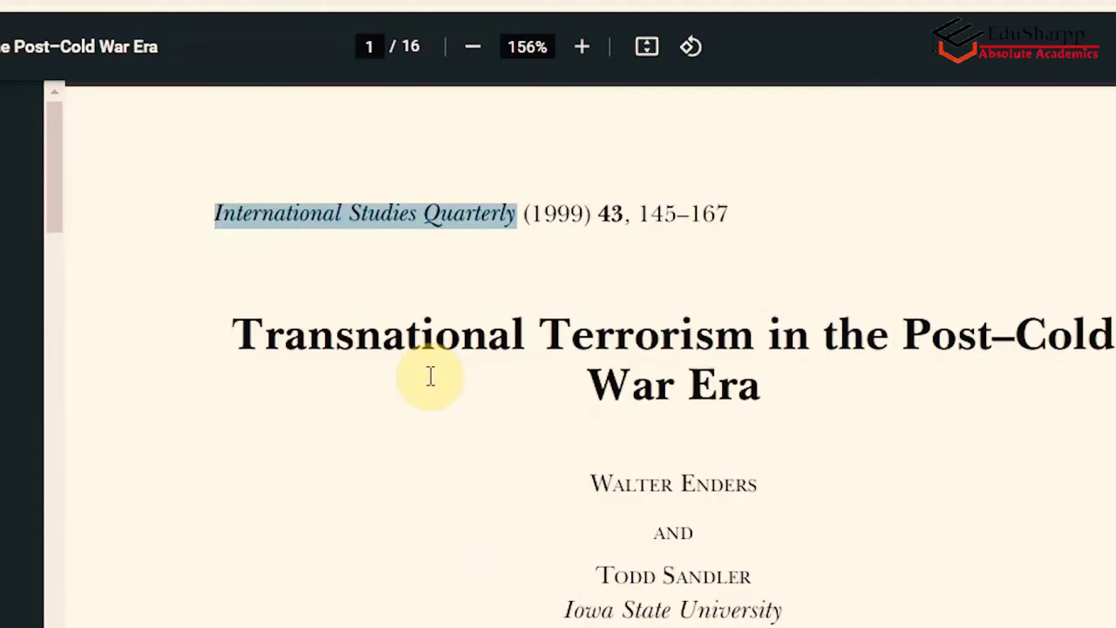
pyautogui.hotkey('alt', 'Tab')
pyautogui.press('Tab')
pyautogui.write('145-167')
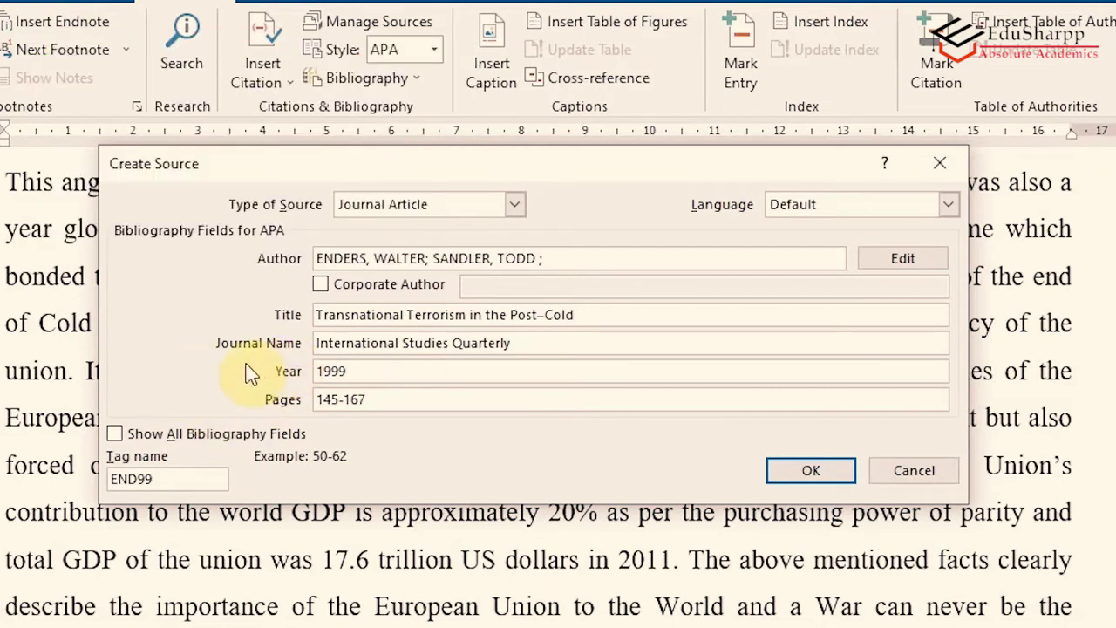
# Show all bibliography fields, set Volume to 43, and insert the 1999 journal citation.
pyautogui.click(118, 435)
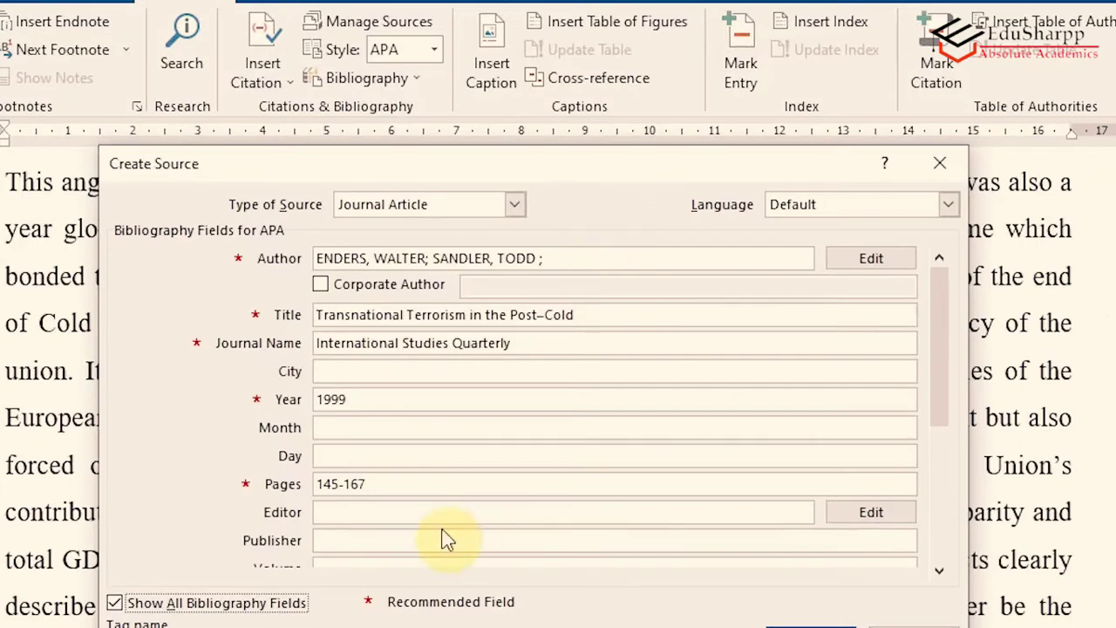
pyautogui.click(935, 573)
pyautogui.click(936, 573)
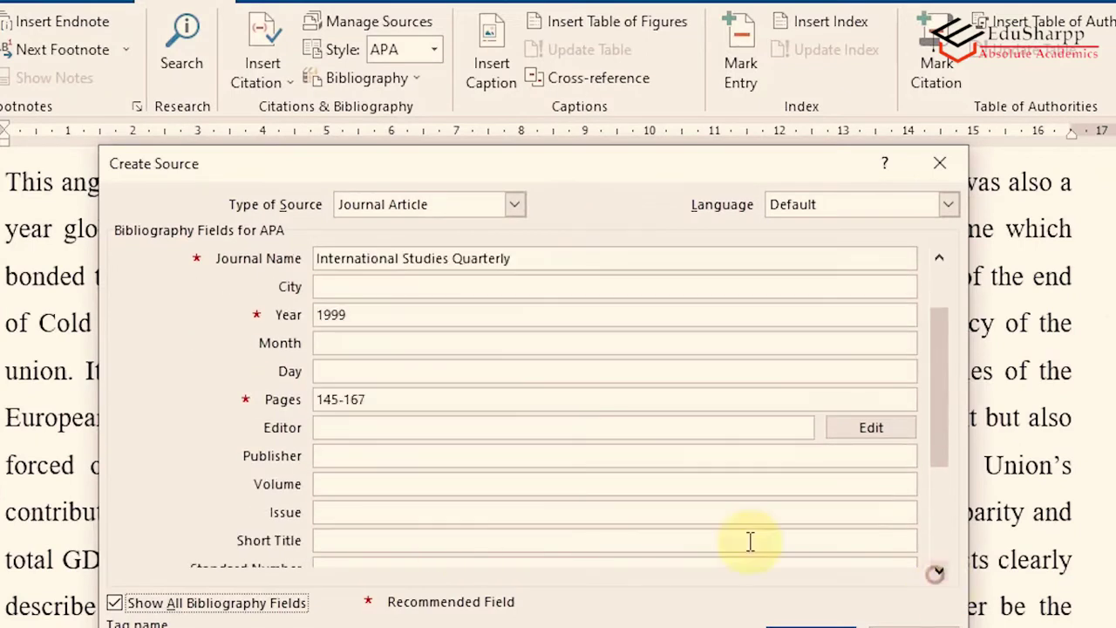
pyautogui.click(351, 489)
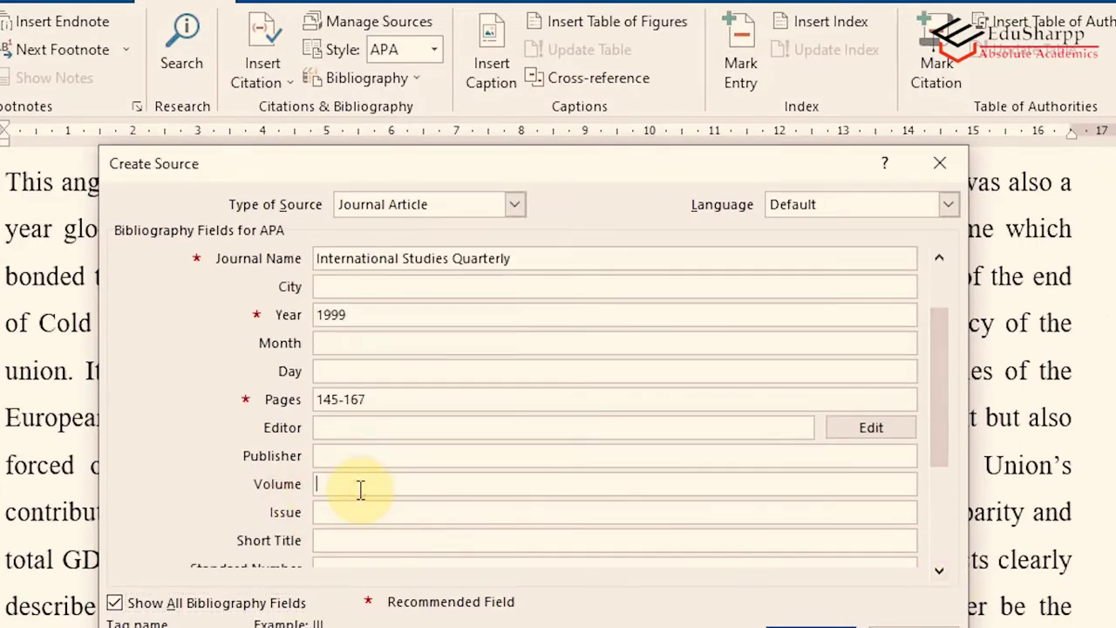
pyautogui.write('43')
pyautogui.click(332, 517)
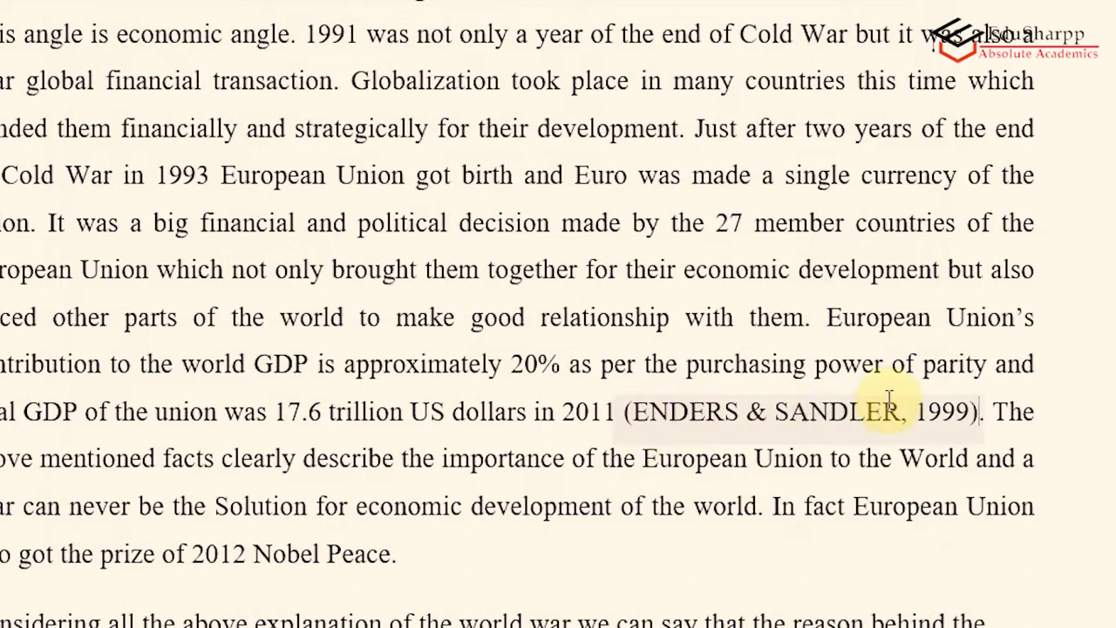
pyautogui.click(572, 508)
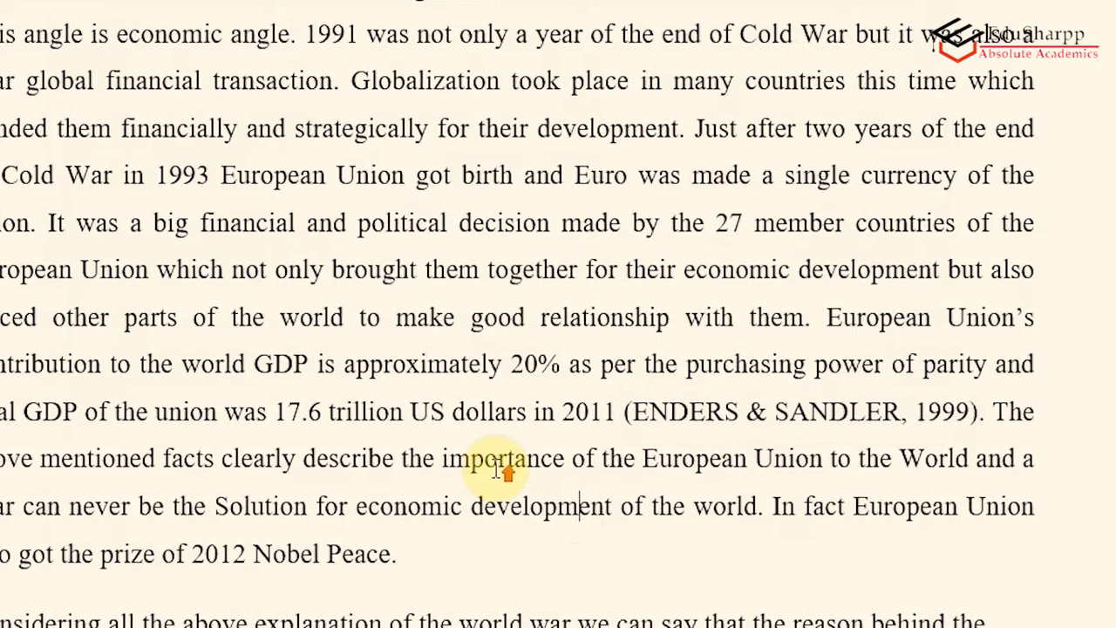
pyautogui.scroll(2, 497, 469)
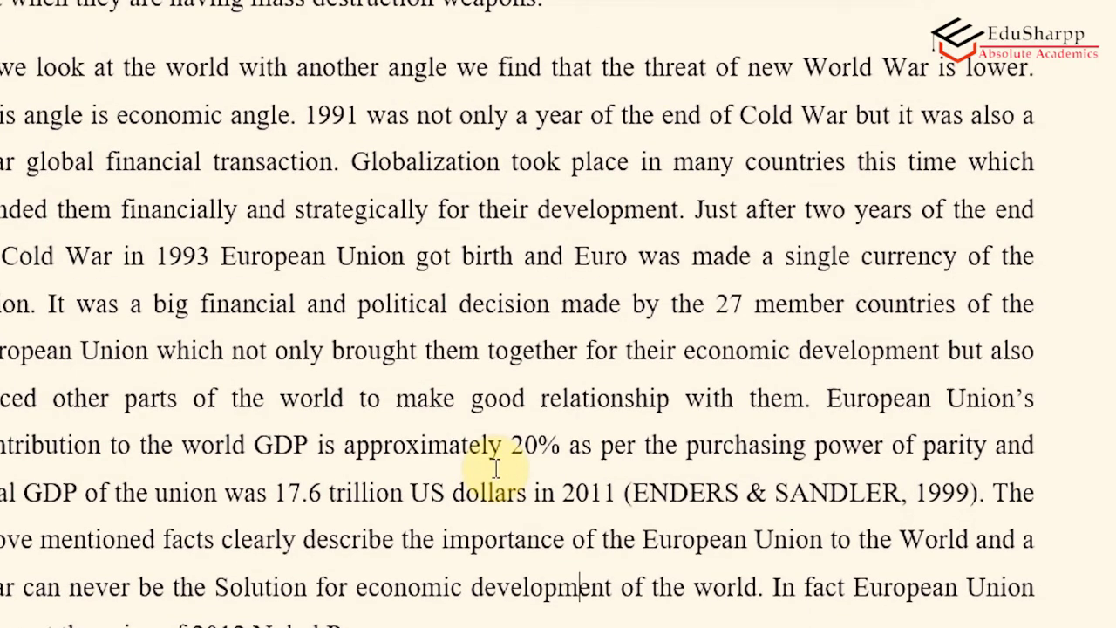
pyautogui.scroll(10, 496, 469)
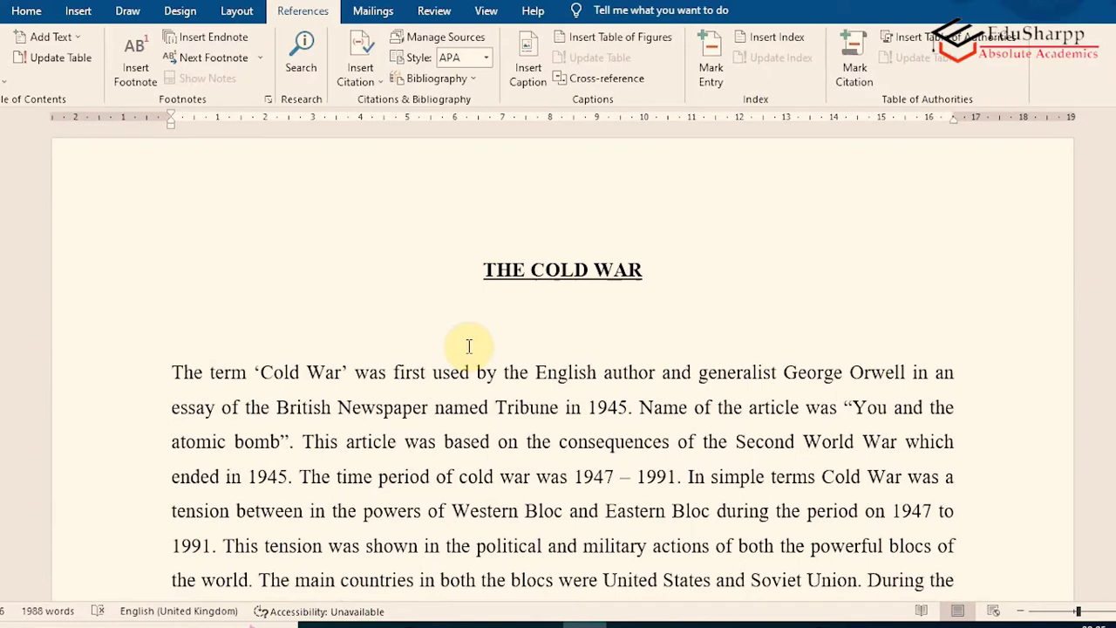
pyautogui.scroll(-3, 489, 408)
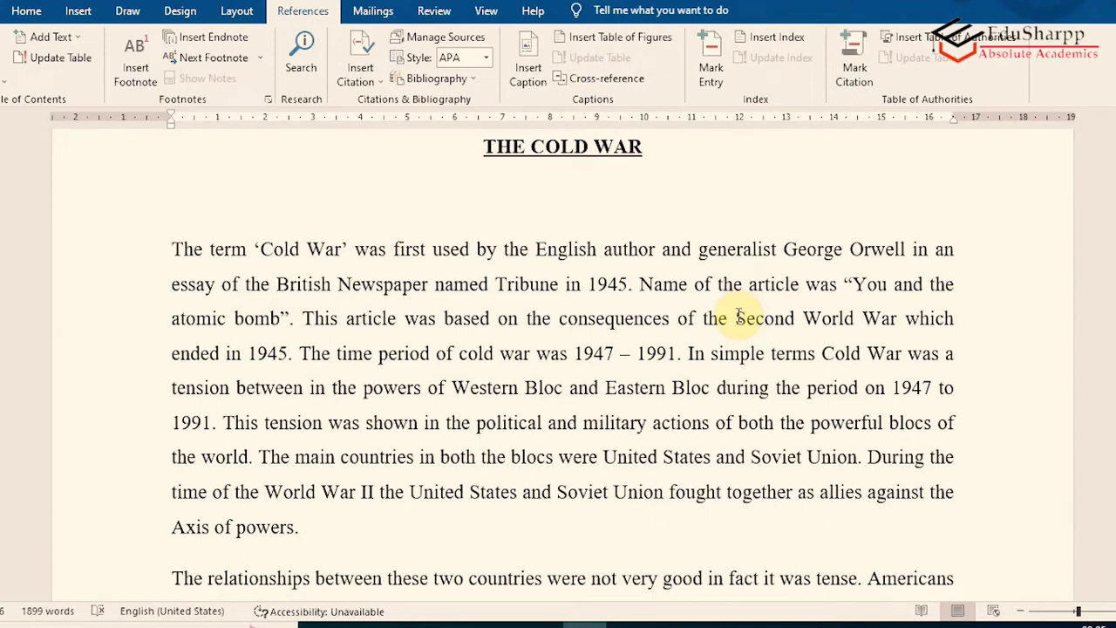
pyautogui.scroll(-20, 562, 349)
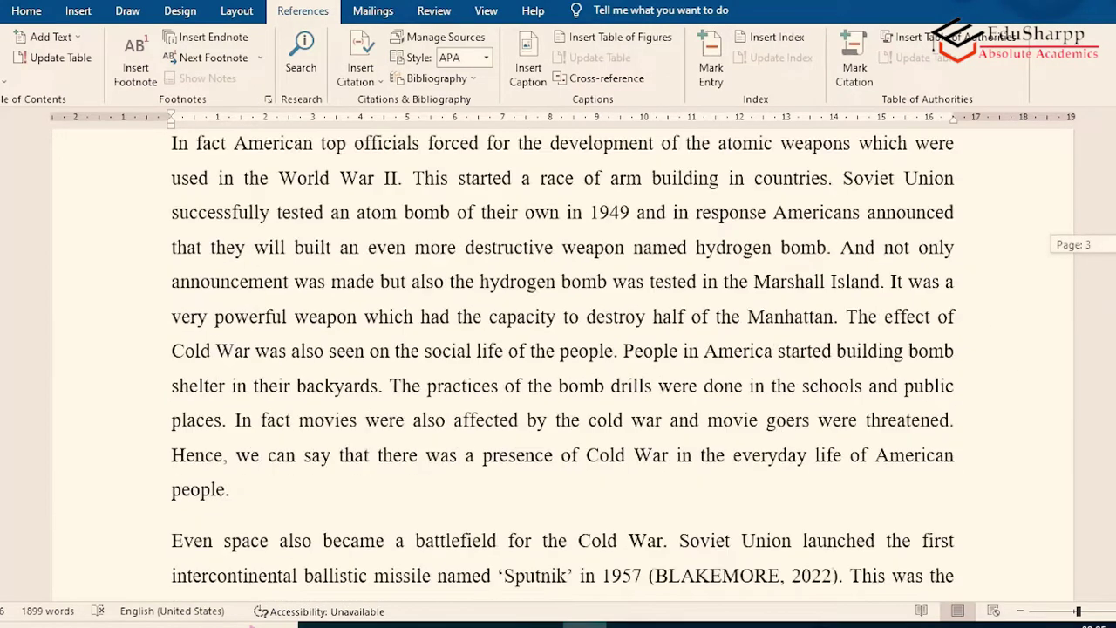
pyautogui.scroll(-4, 713, 447)
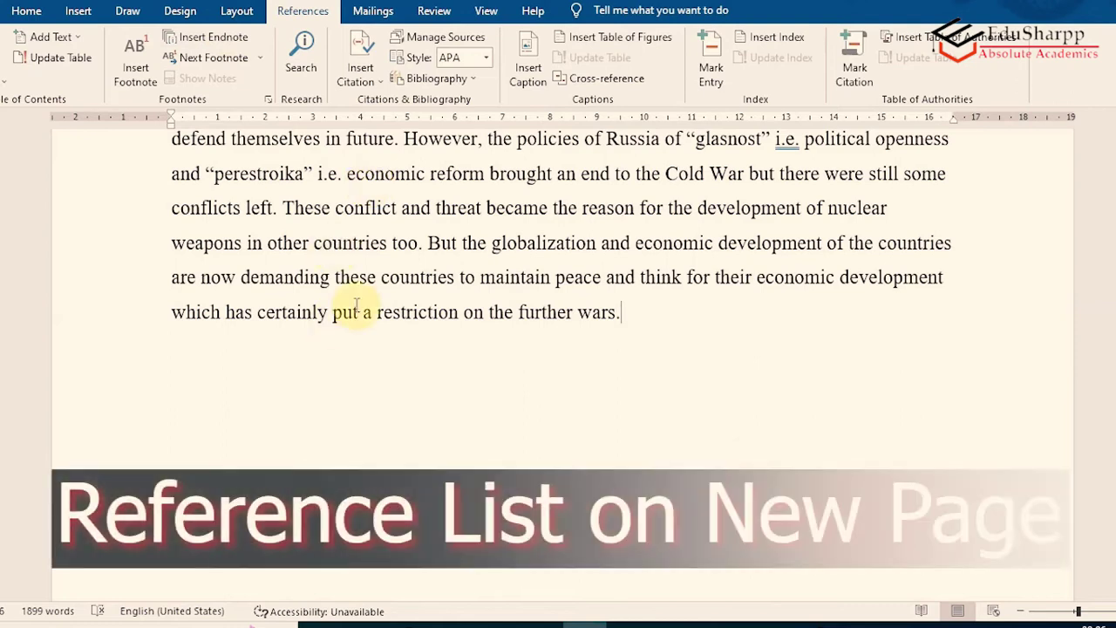
pyautogui.click(73, 14)
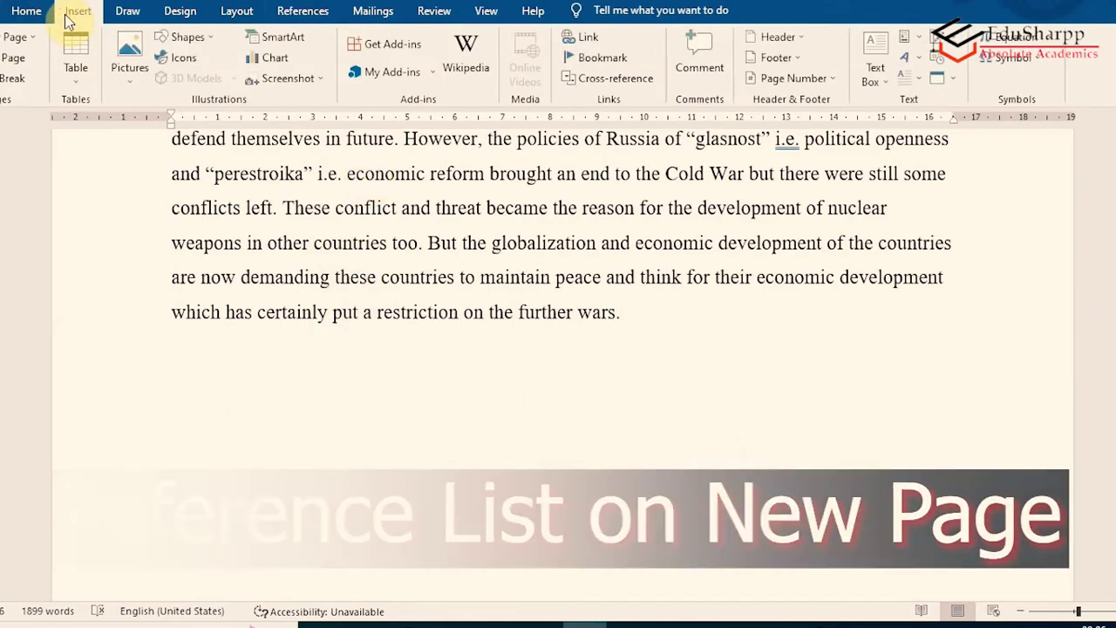
pyautogui.click(10, 78)
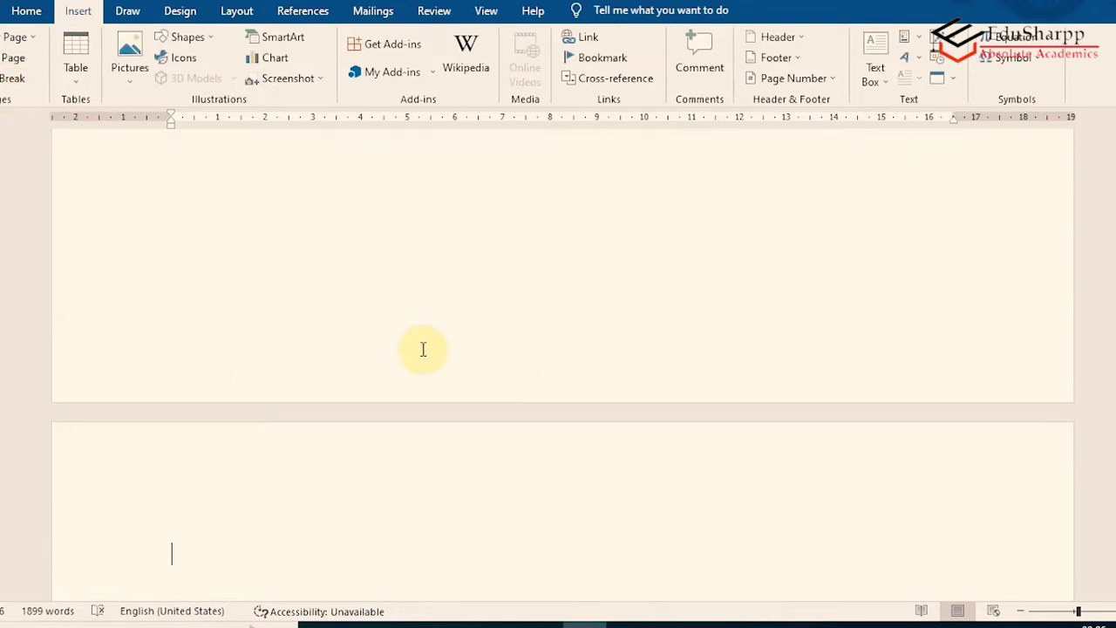
pyautogui.scroll(-3, 424, 349)
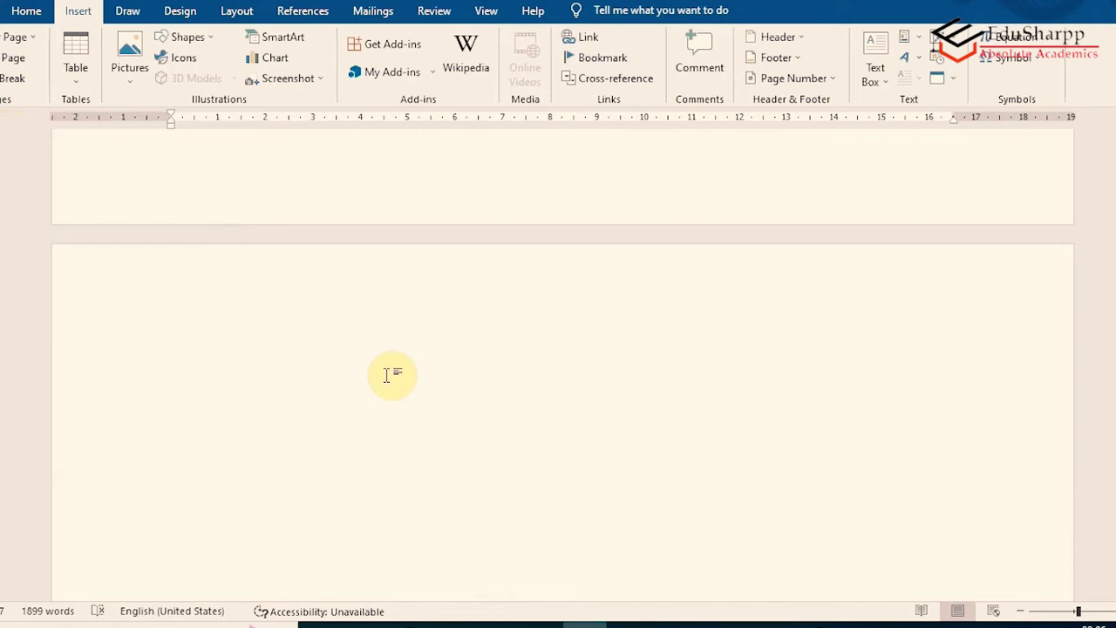
pyautogui.click(303, 10)
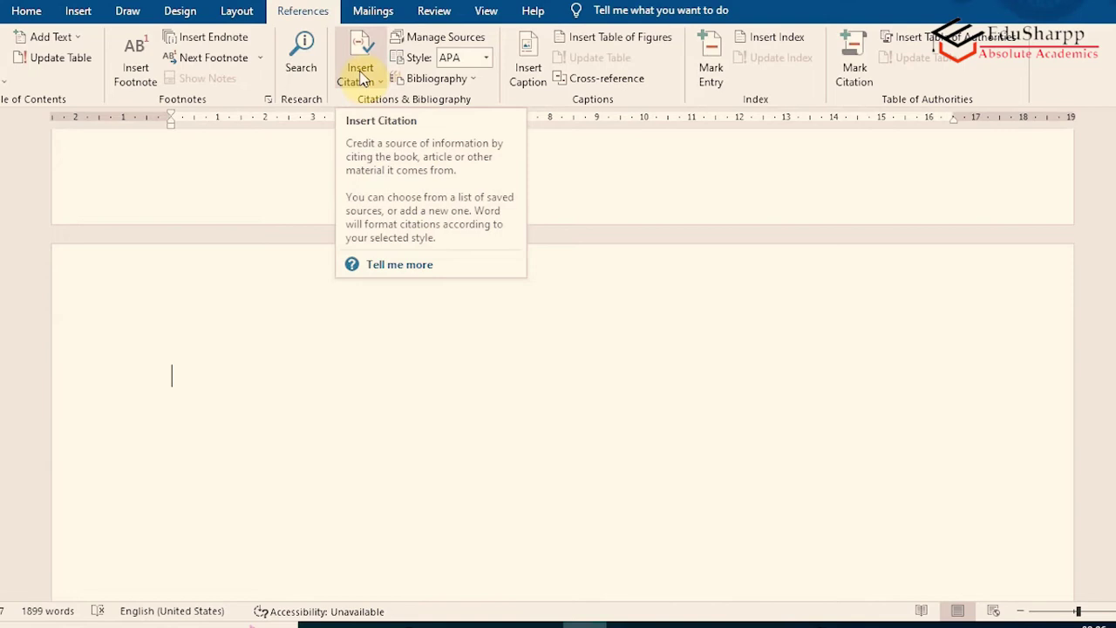
pyautogui.scroll(5, 793, 322)
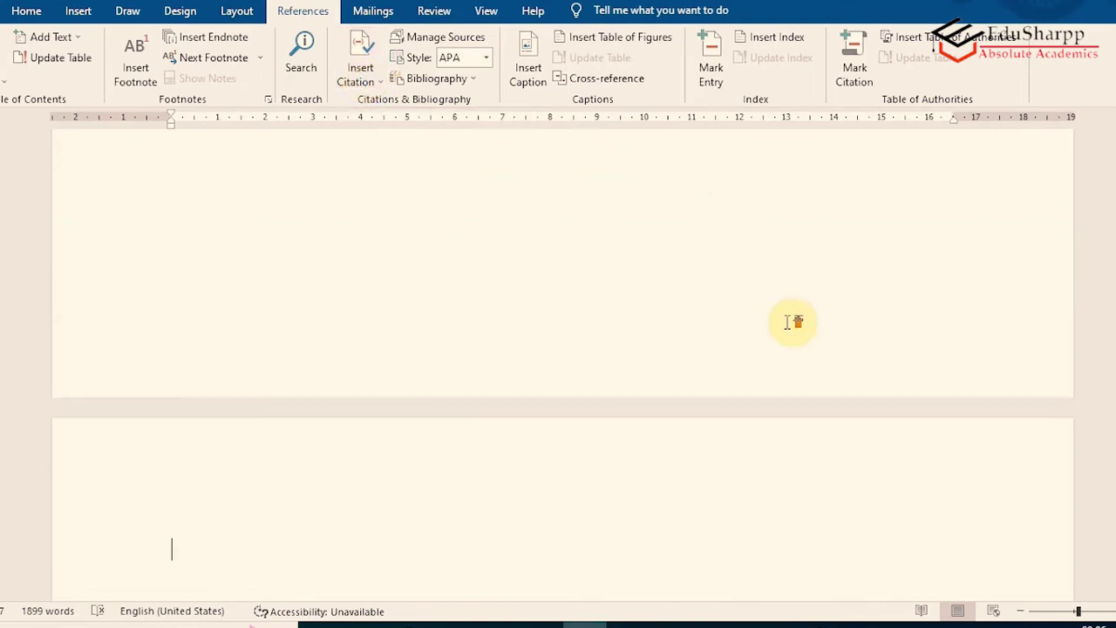
pyautogui.scroll(10, 793, 322)
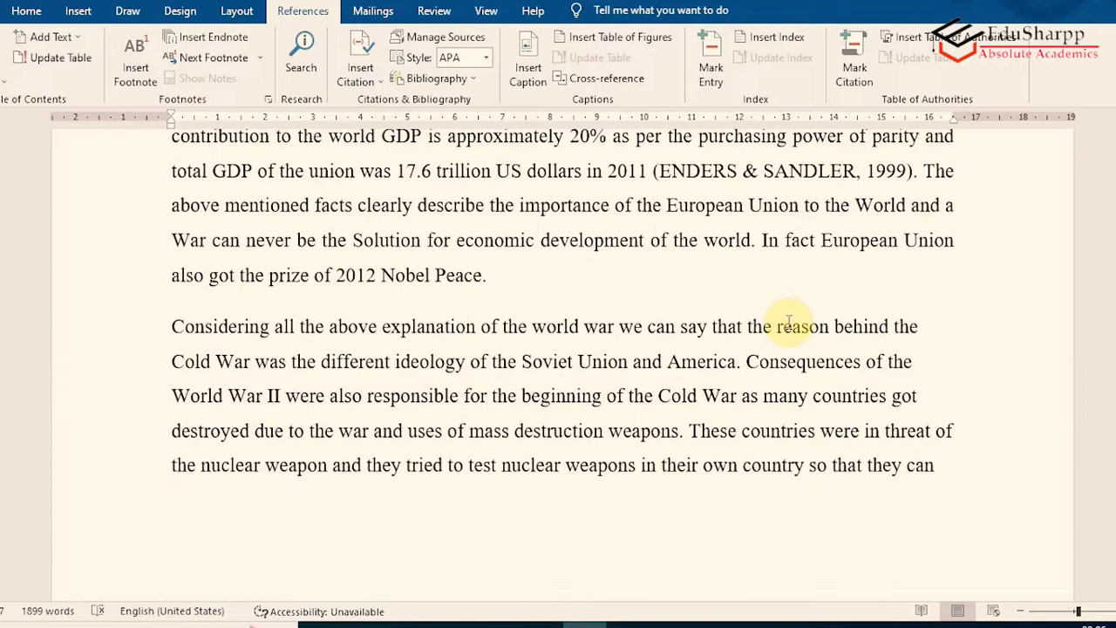
pyautogui.click(752, 349)
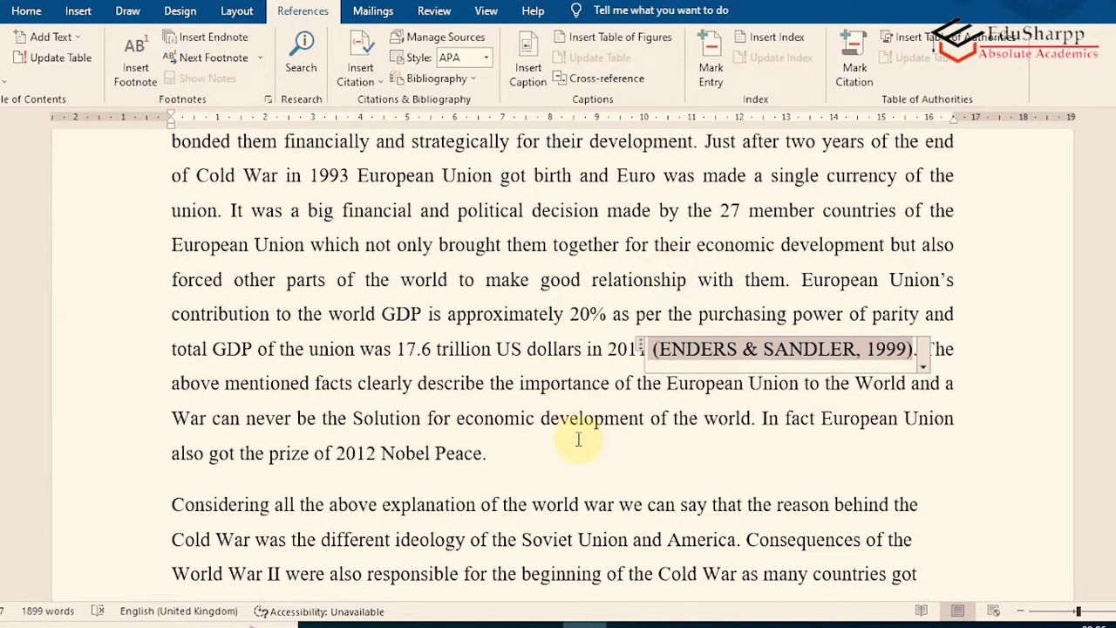
pyautogui.scroll(-10, 578, 438)
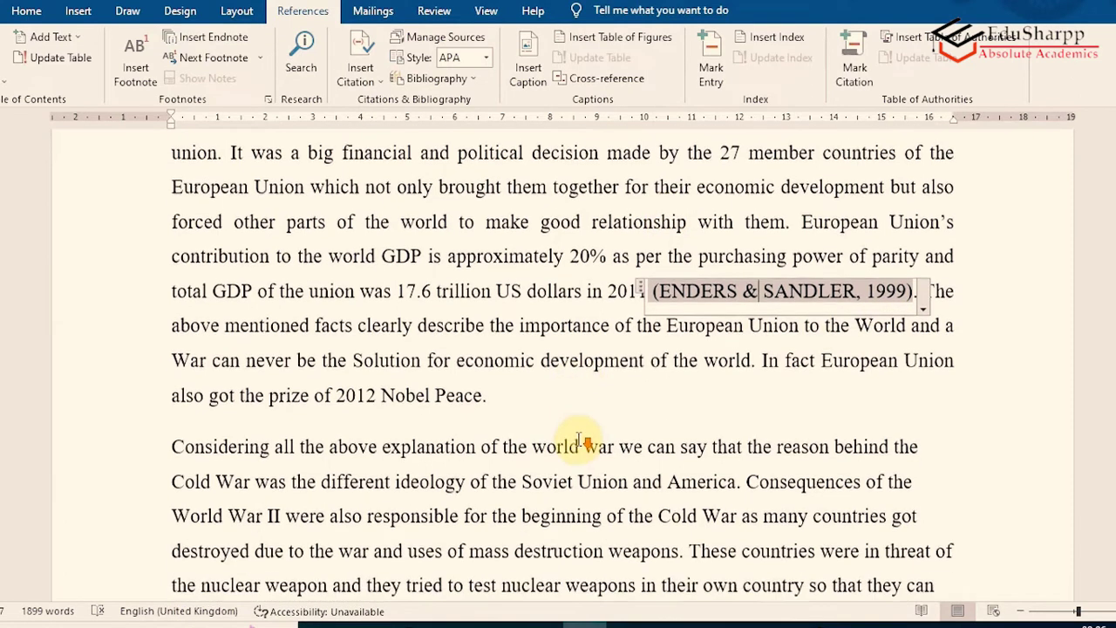
pyautogui.scroll(-3, 580, 440)
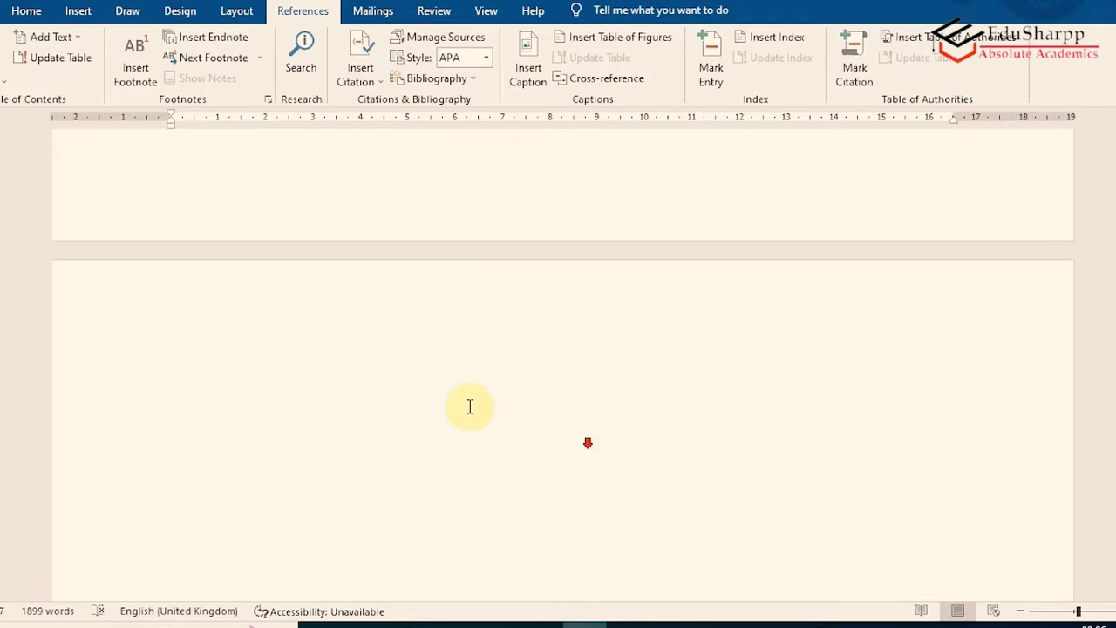
pyautogui.click(311, 316)
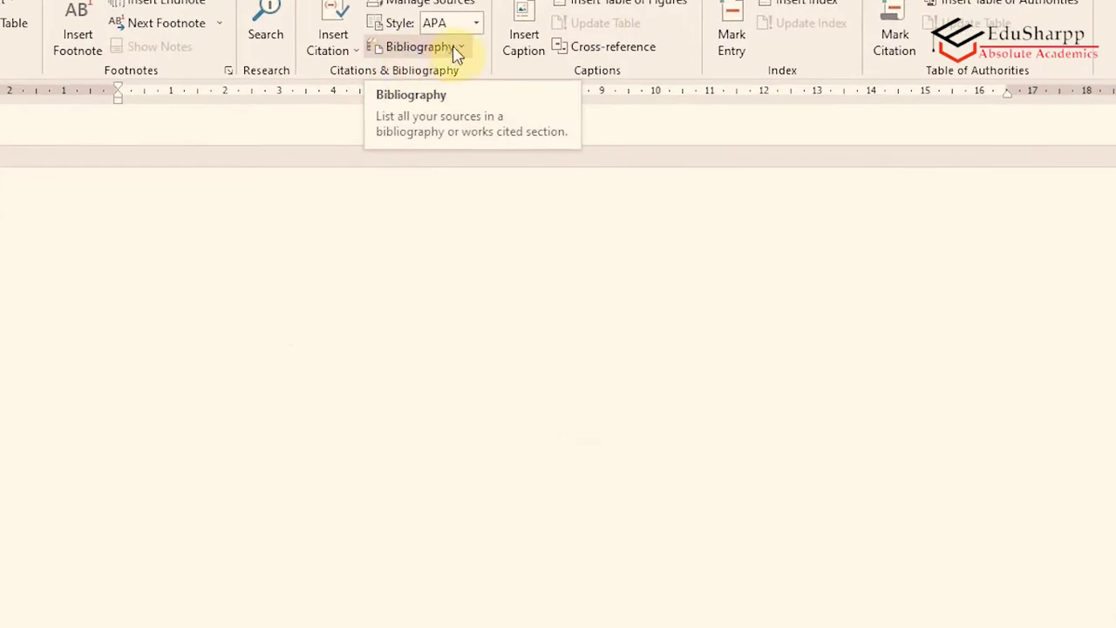
# Open the Bibliography gallery with its Bibliography, References and Works Cited layouts.
pyautogui.click(451, 46)
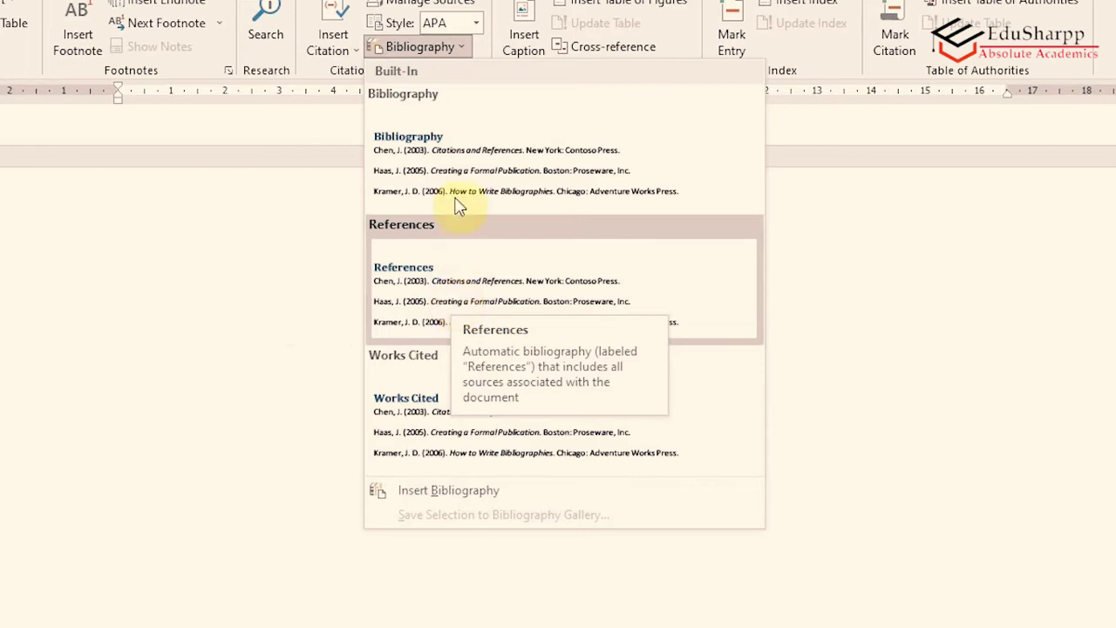
# Insert the References layout on the final page and scroll through its four entries.
pyautogui.click(470, 272)
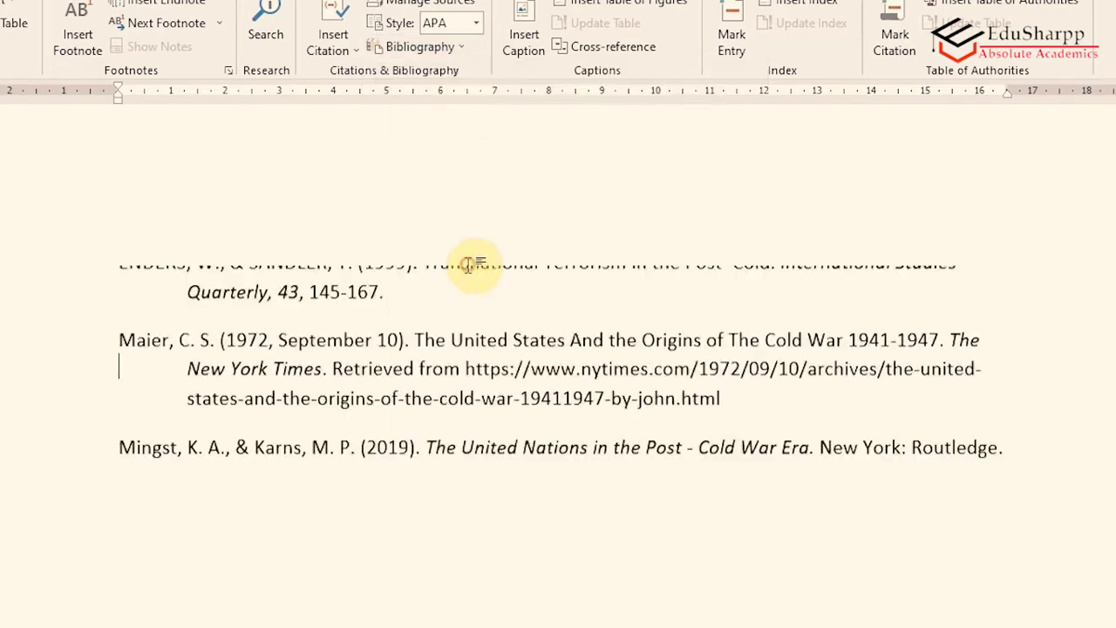
pyautogui.scroll(5, 469, 265)
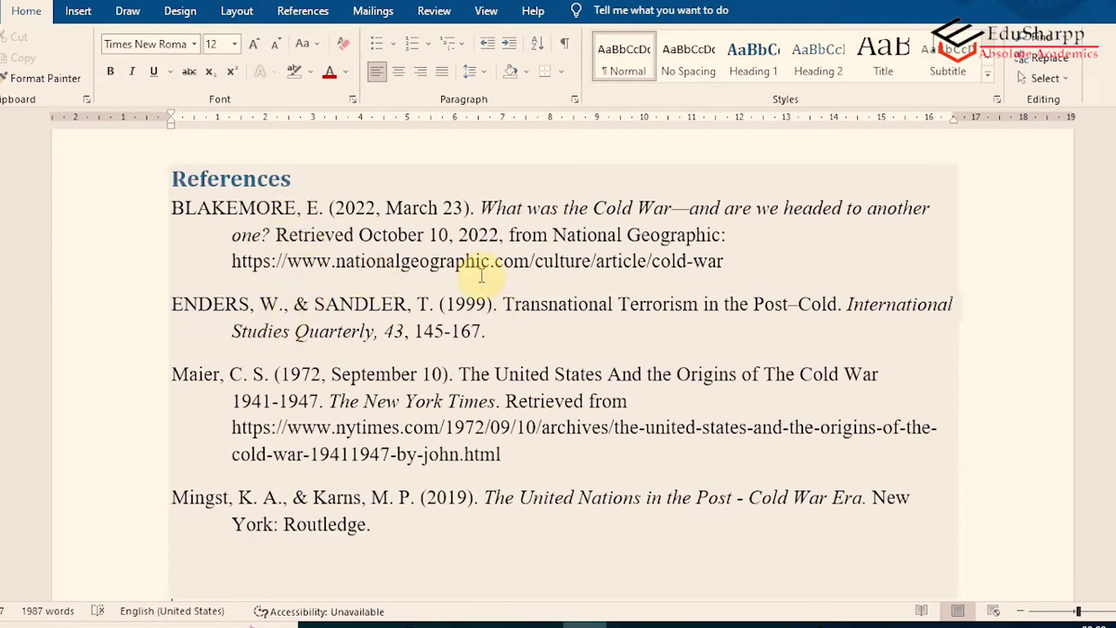
pyautogui.scroll(6, 480, 275)
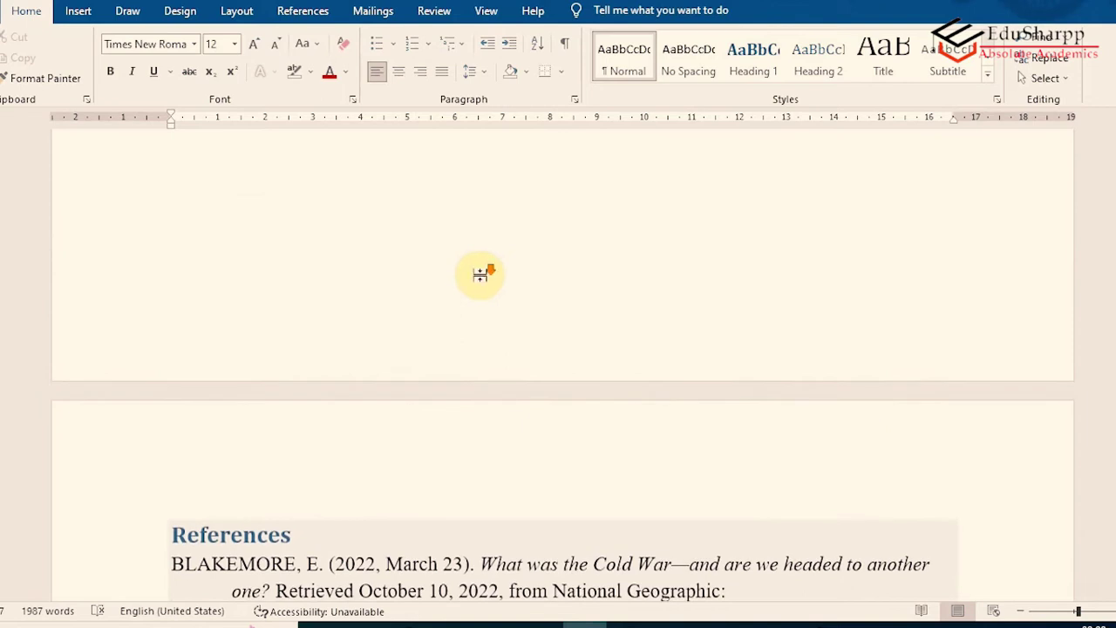
pyautogui.scroll(-6, 480, 275)
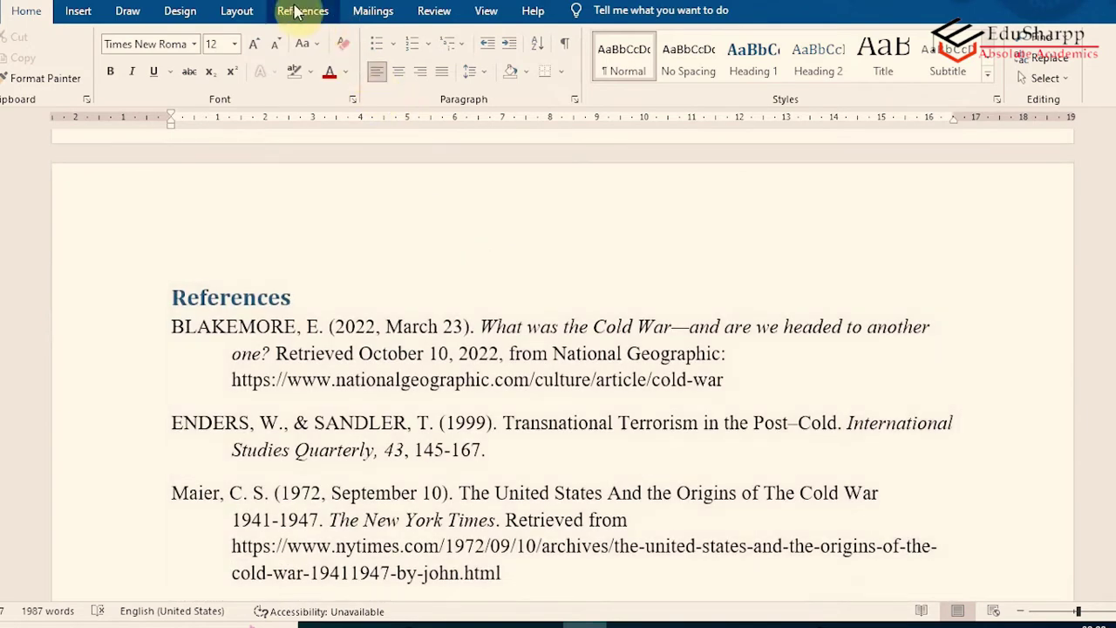
# Open Manage Sources and select the National Geographic source in the Current List.
pyautogui.click(301, 10)
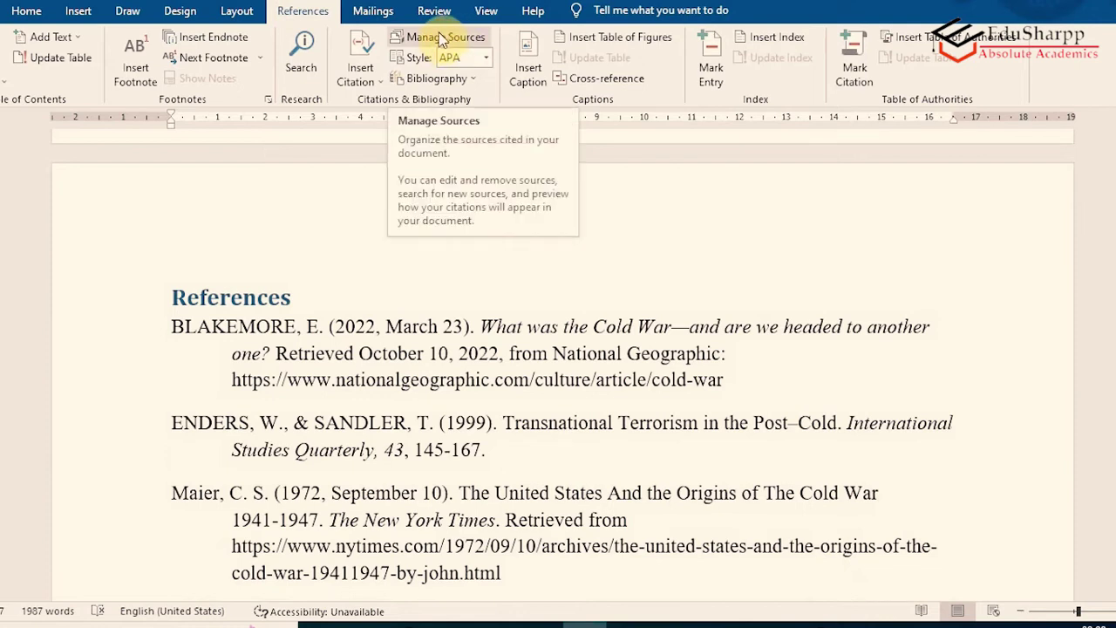
pyautogui.click(442, 39)
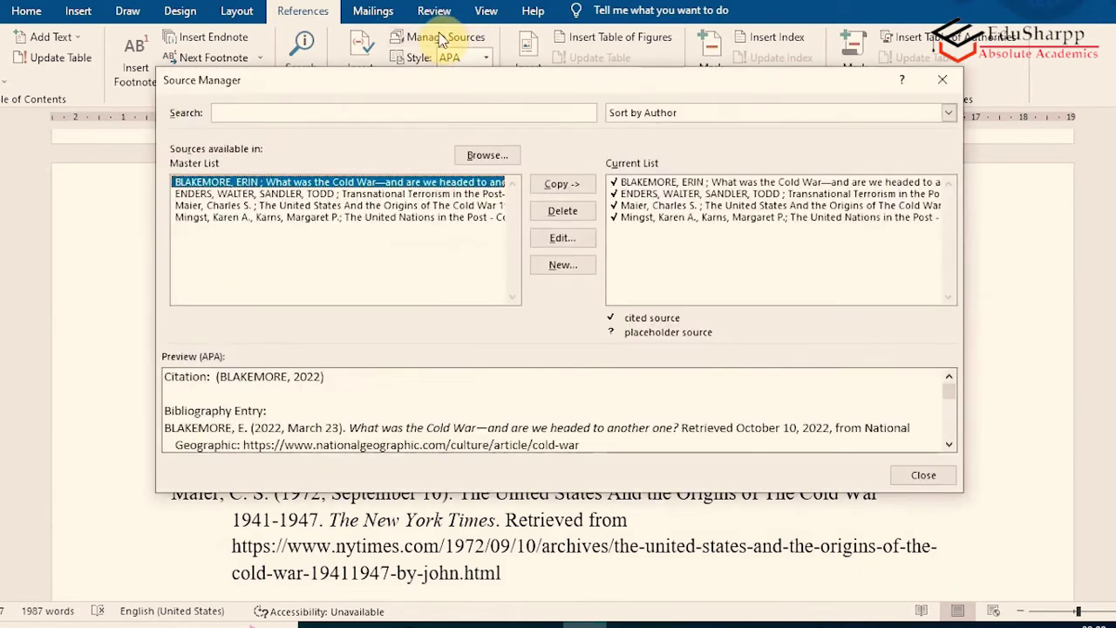
pyautogui.moveTo(612, 85); pyautogui.dragTo(596, 105)
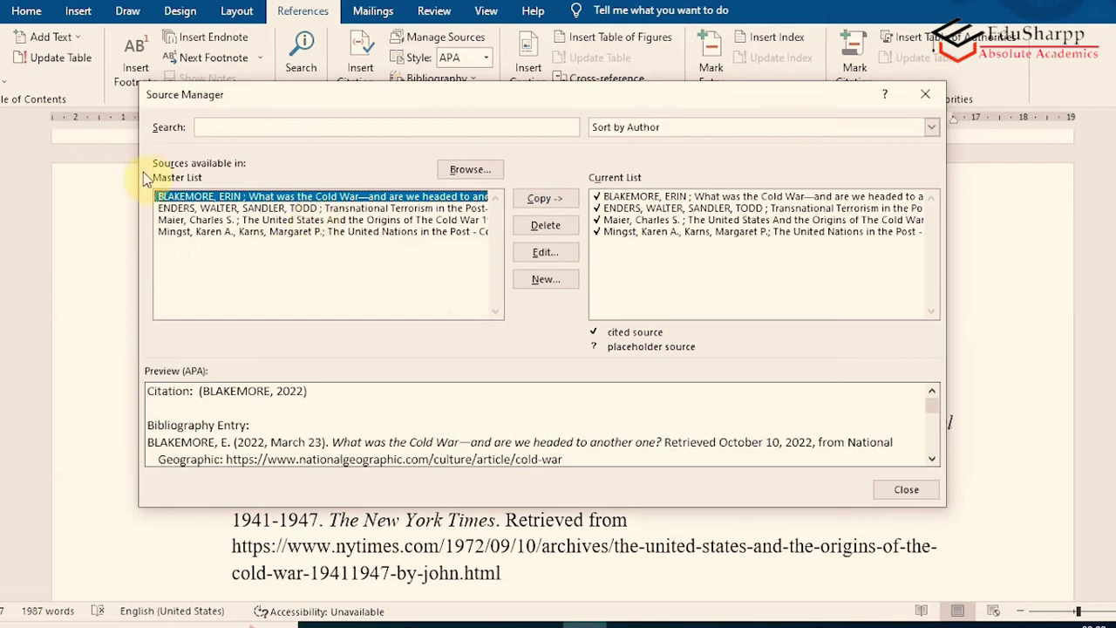
pyautogui.click(201, 174)
pyautogui.click(632, 197)
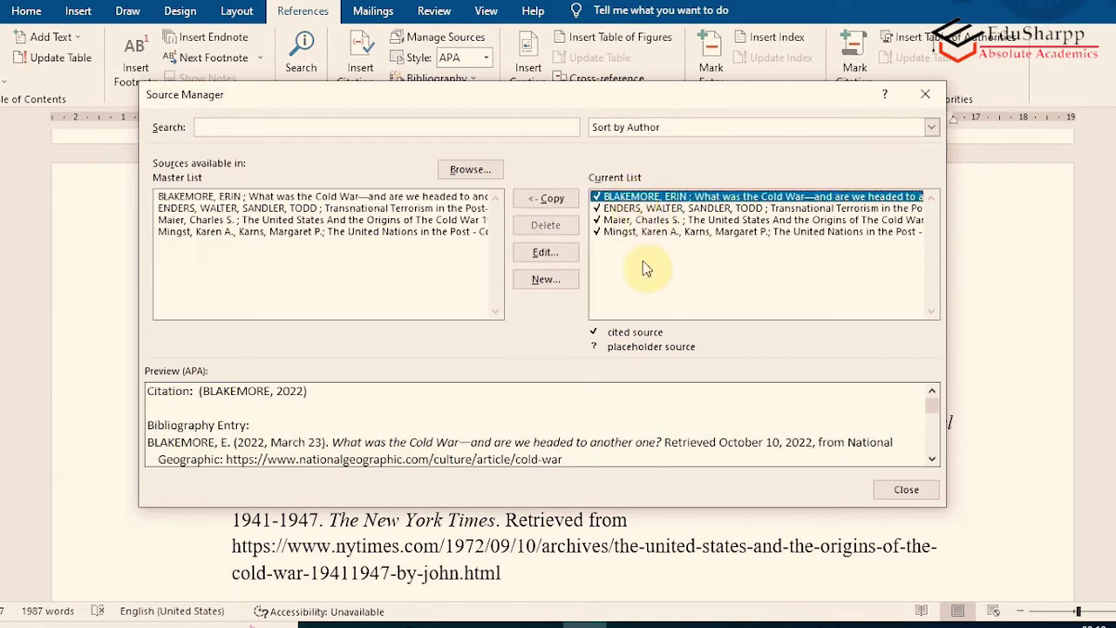
# Delete the all-caps duplicate author name from the National Geographic source.
pyautogui.click(542, 253)
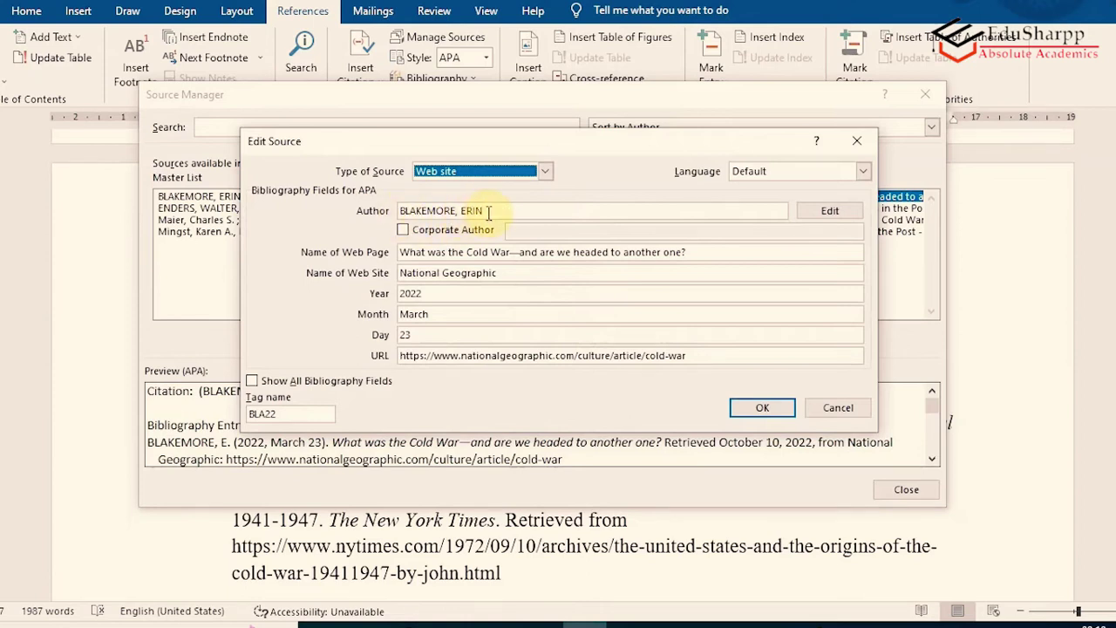
pyautogui.click(824, 211)
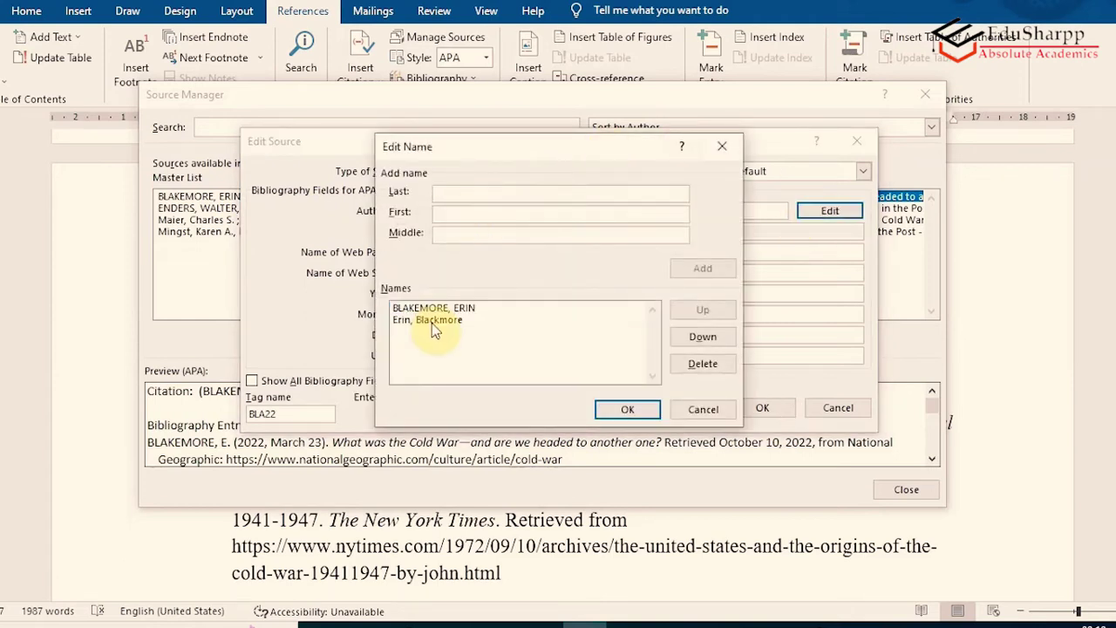
pyautogui.click(428, 308)
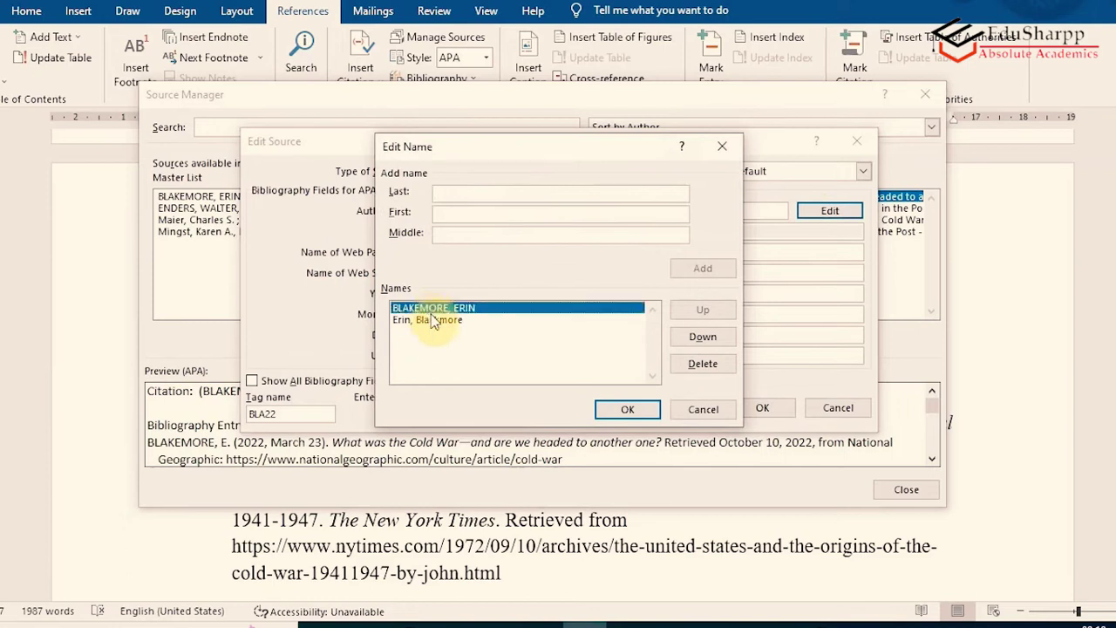
pyautogui.click(703, 363)
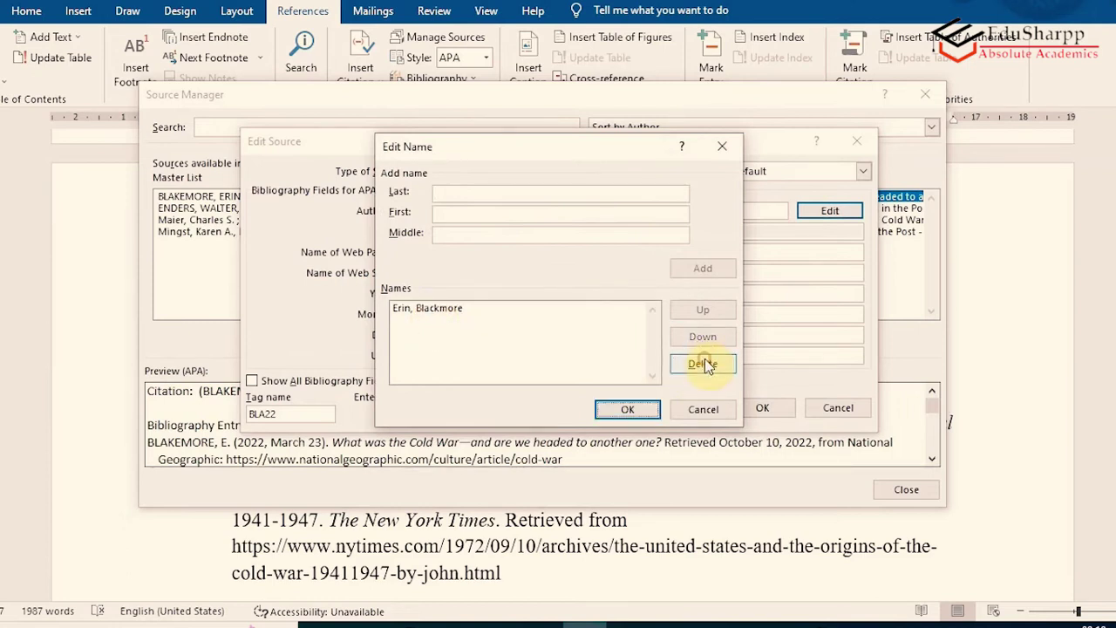
pyautogui.click(628, 412)
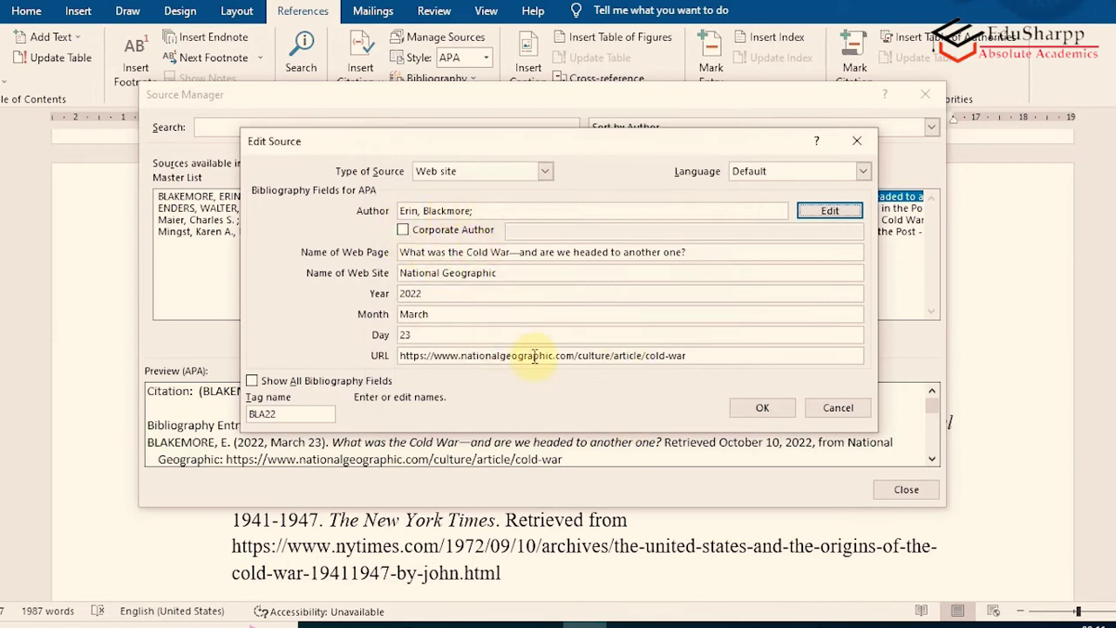
# Change the source's year to 2021, save it to both lists and close the source manager.
pyautogui.click(441, 296)
pyautogui.press('BackSpace')
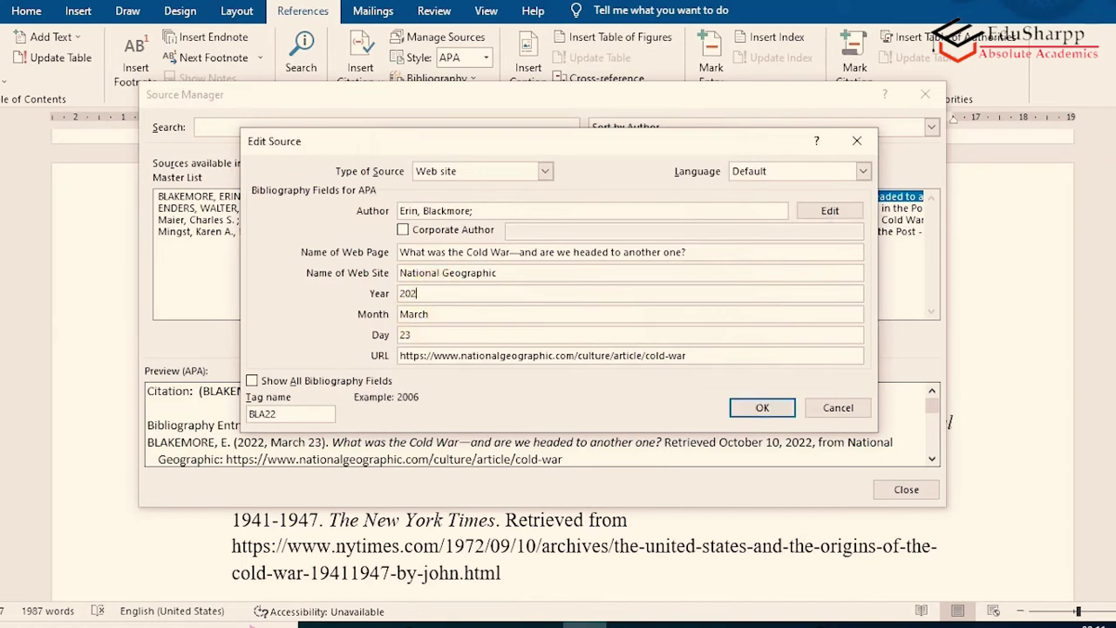
pyautogui.write('1')
pyautogui.click(765, 410)
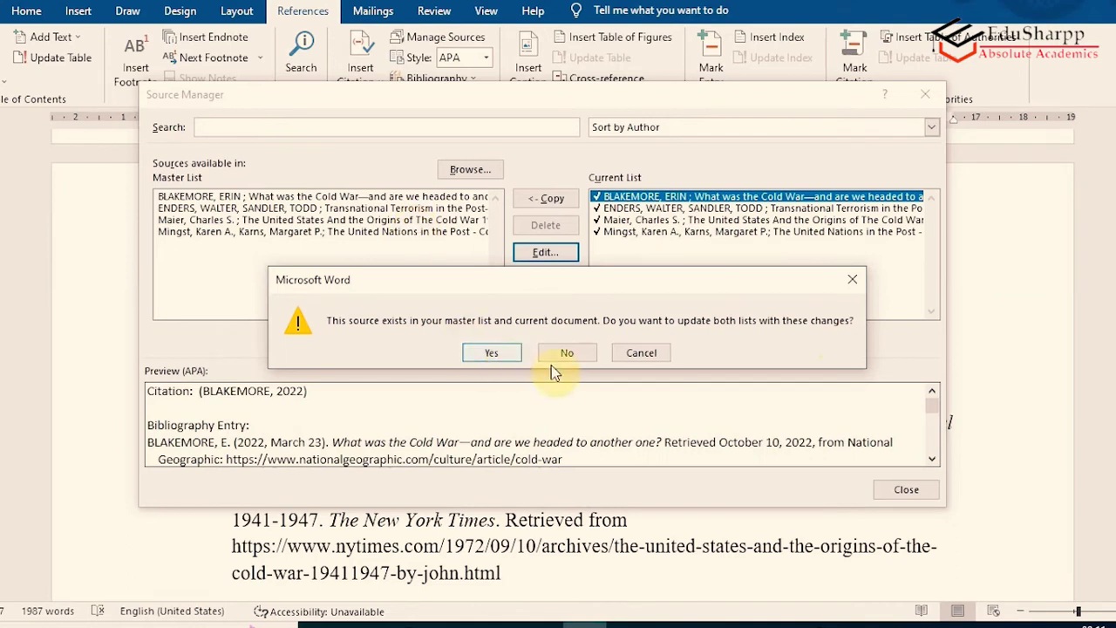
pyautogui.click(493, 353)
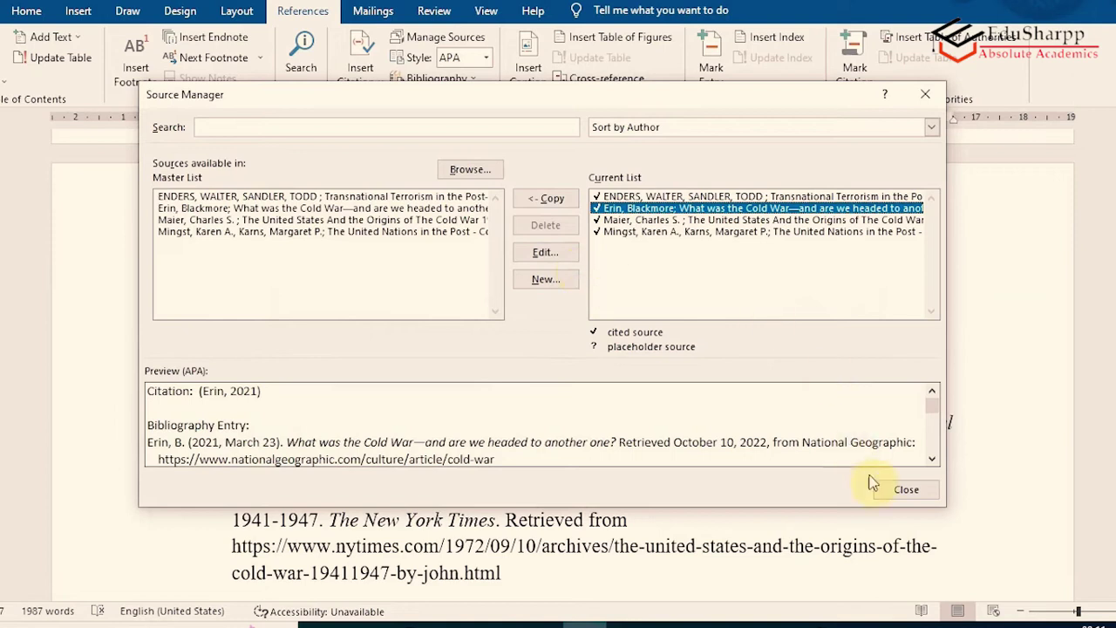
pyautogui.click(907, 490)
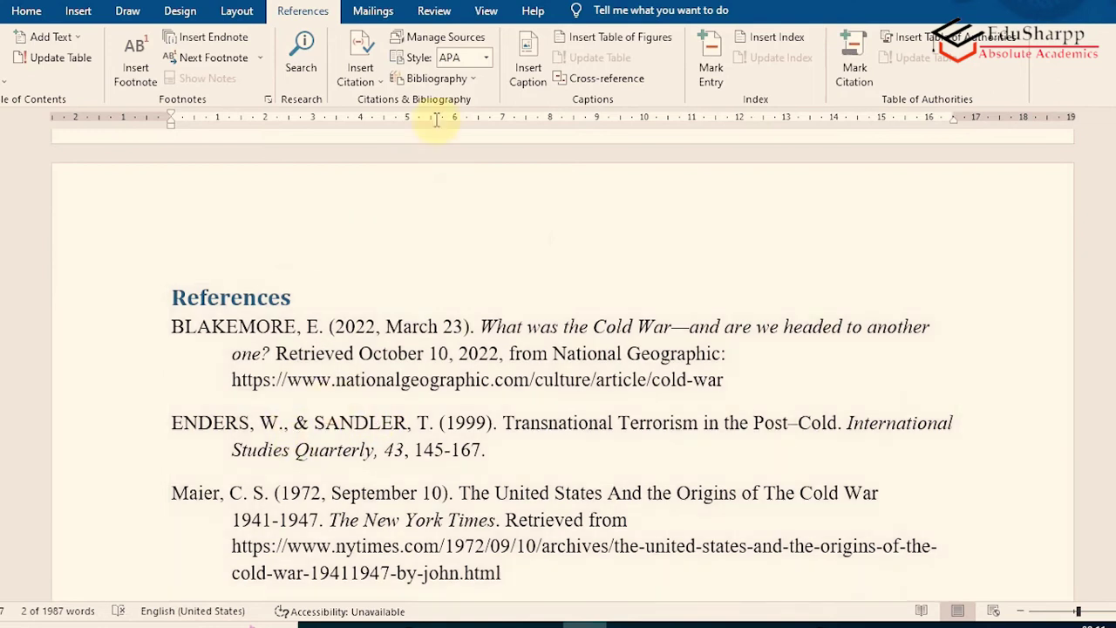
# Open the Transnational Terrorism journal article source for editing in the source manager.
pyautogui.click(436, 37)
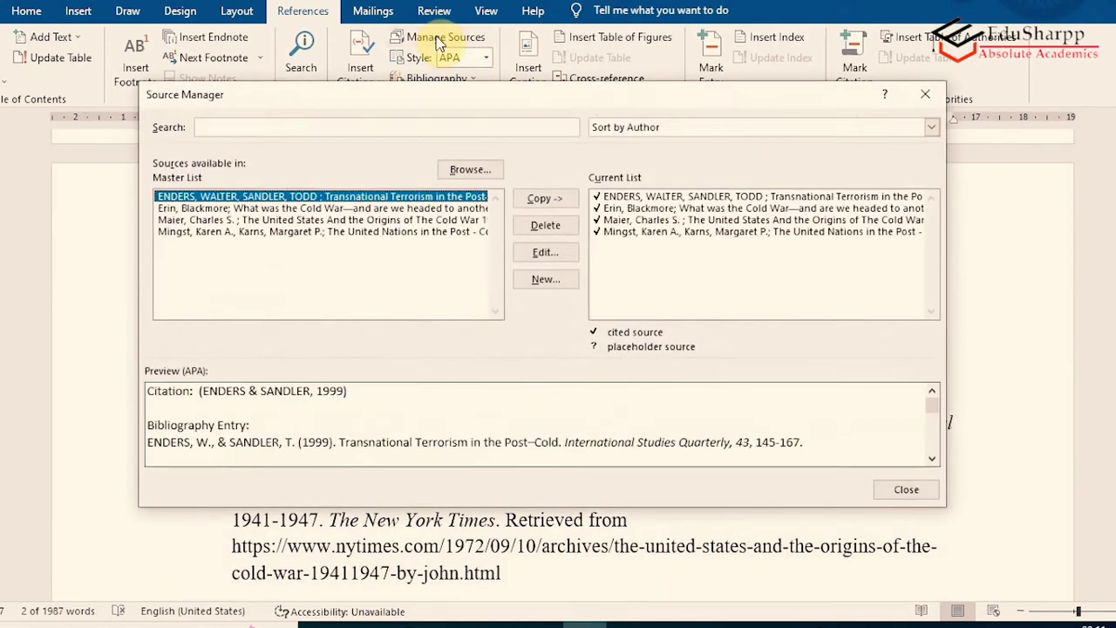
pyautogui.click(649, 201)
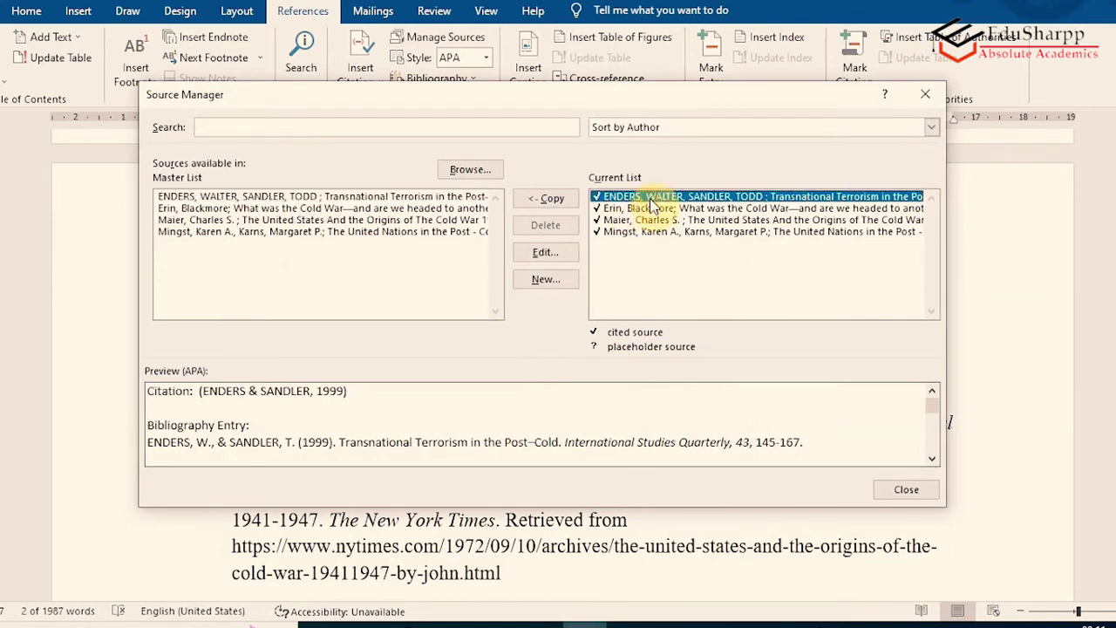
pyautogui.click(545, 252)
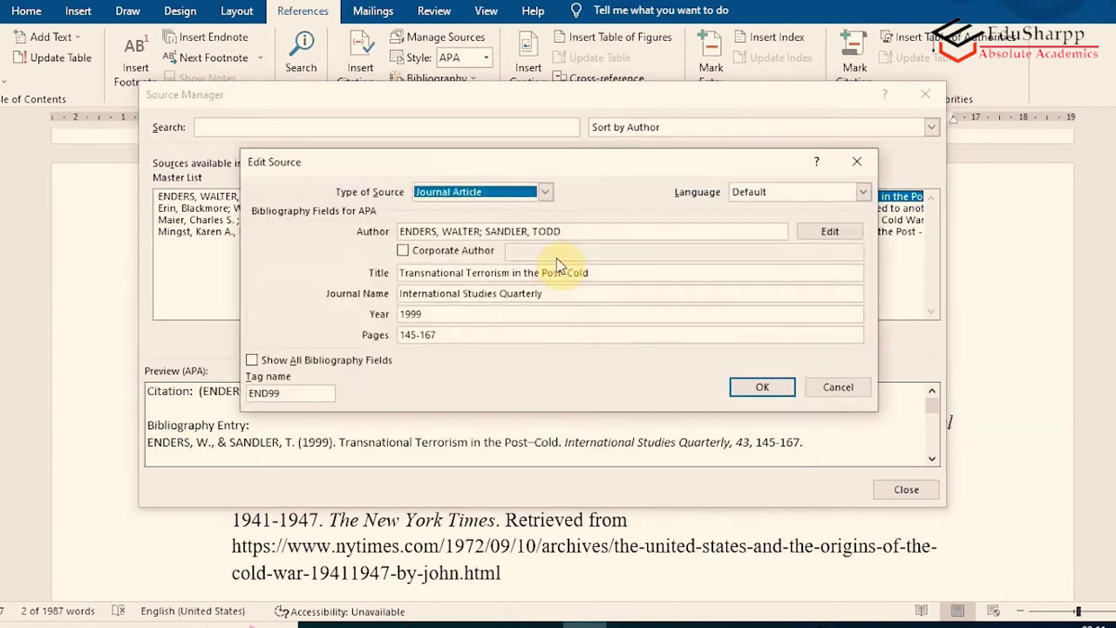
# Remove the duplicate ENDERS, WALTER author and update the source in both lists.
pyautogui.click(830, 231)
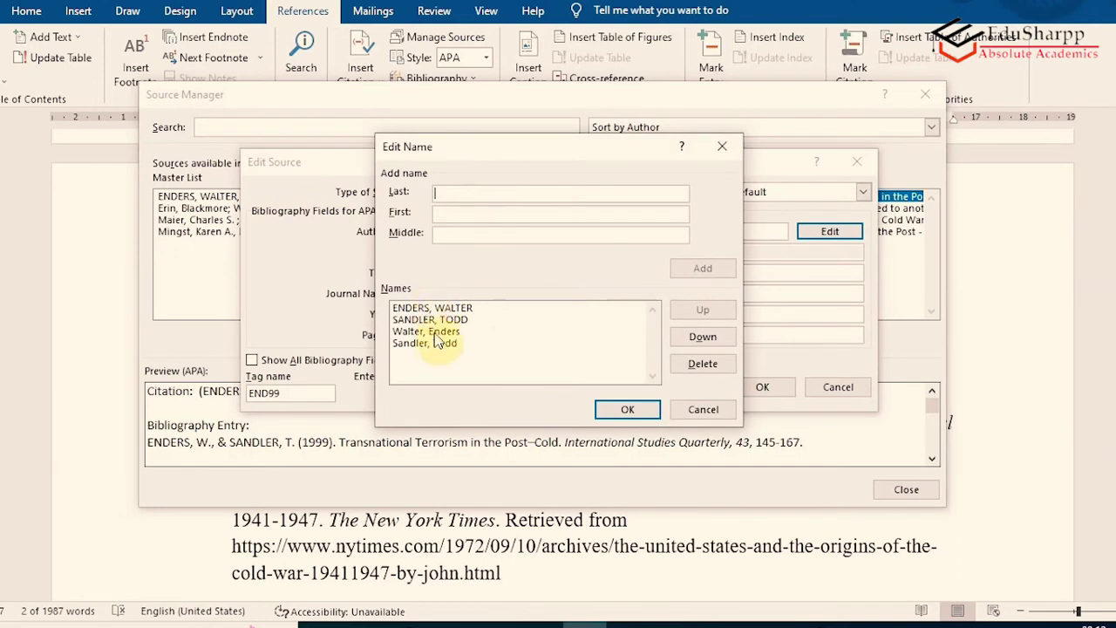
pyautogui.click(430, 320)
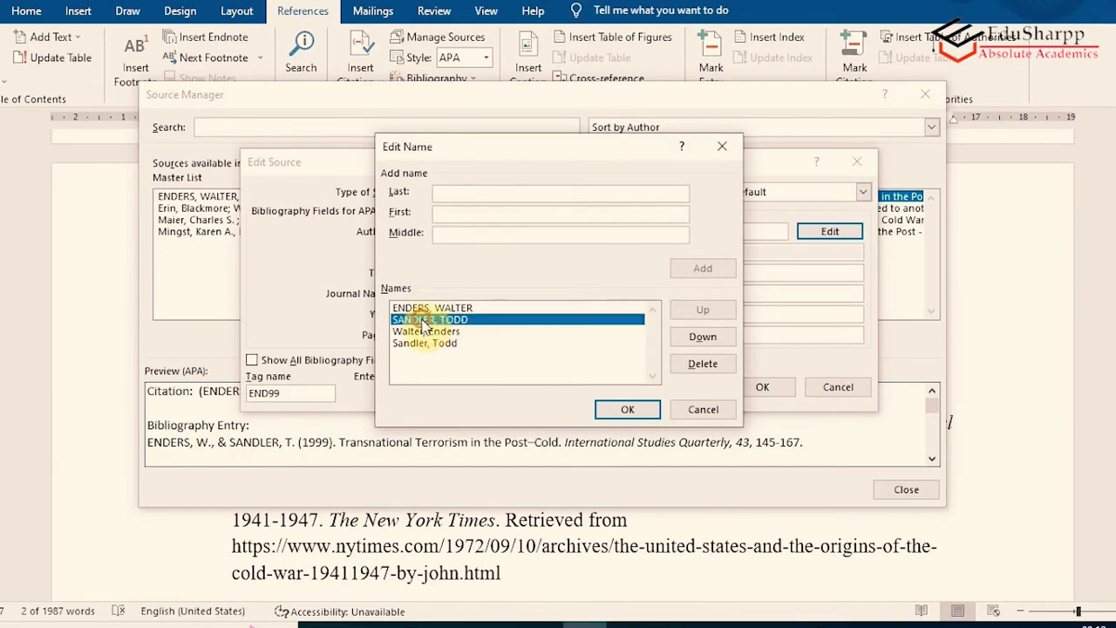
pyautogui.click(704, 365)
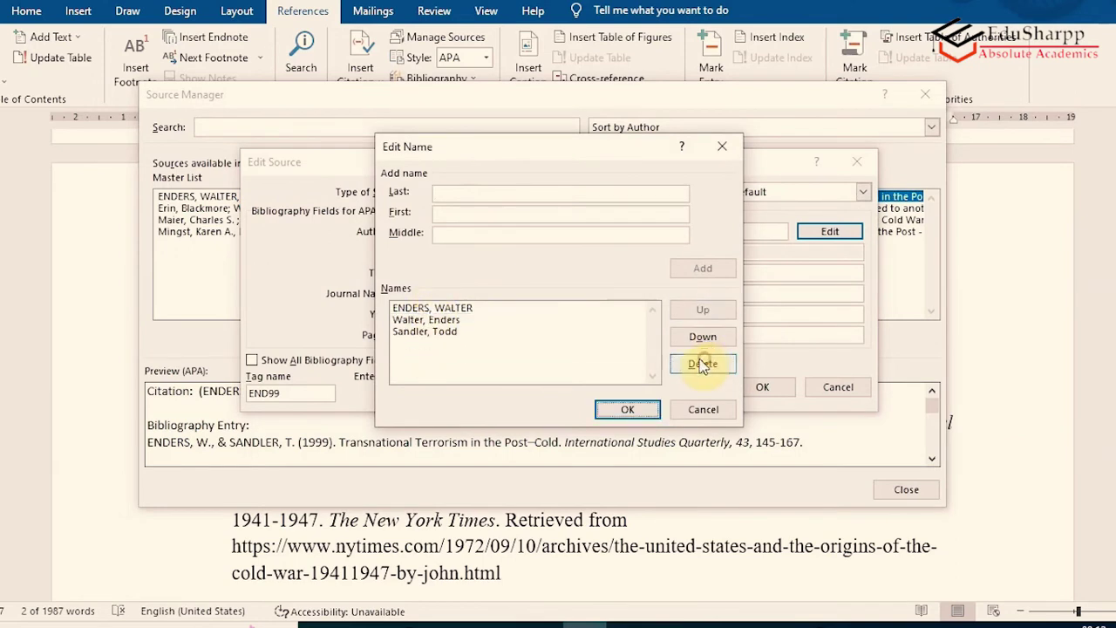
pyautogui.click(454, 308)
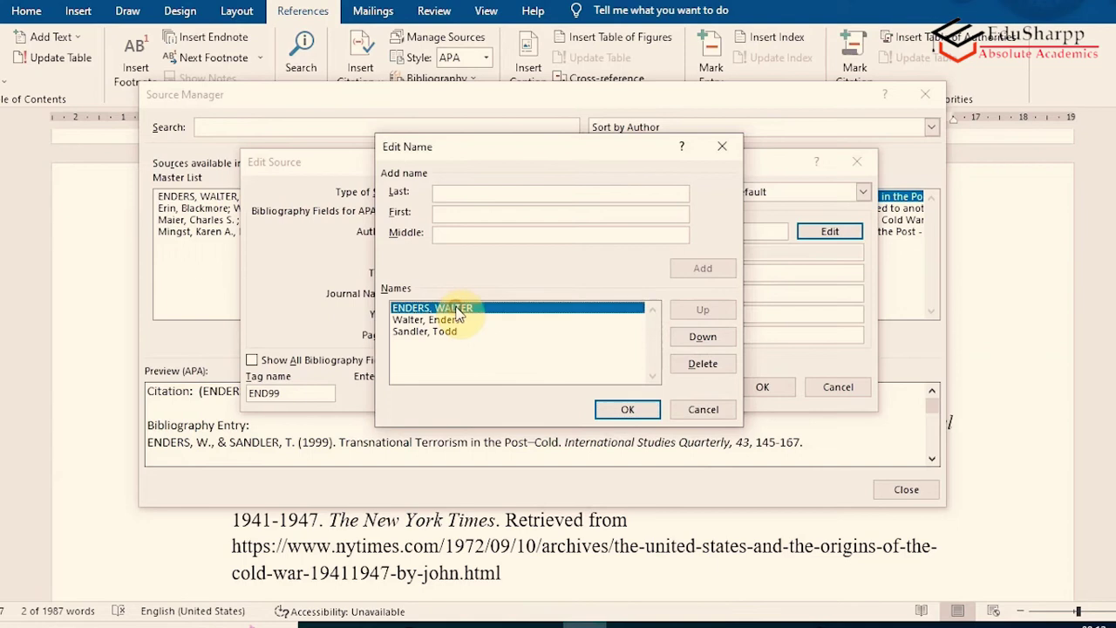
pyautogui.click(708, 367)
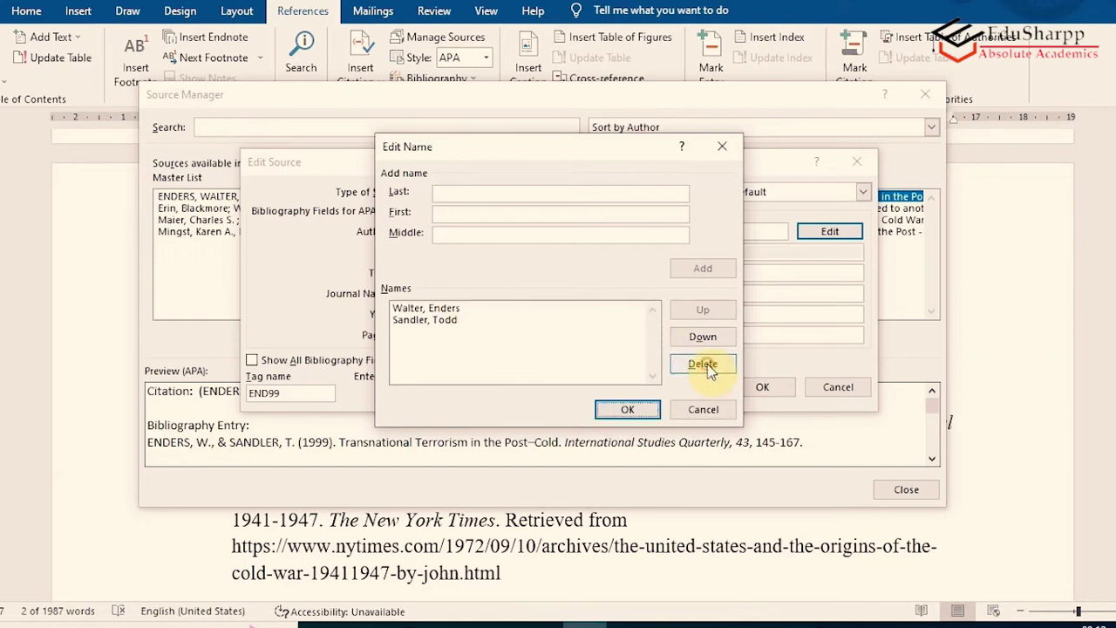
pyautogui.click(627, 409)
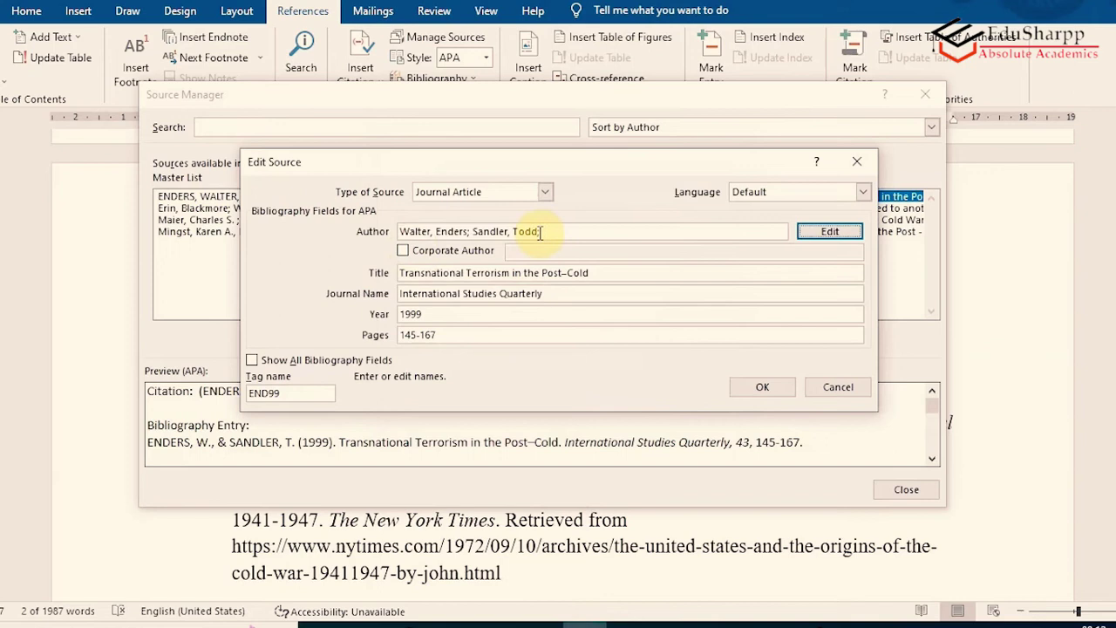
pyautogui.click(765, 389)
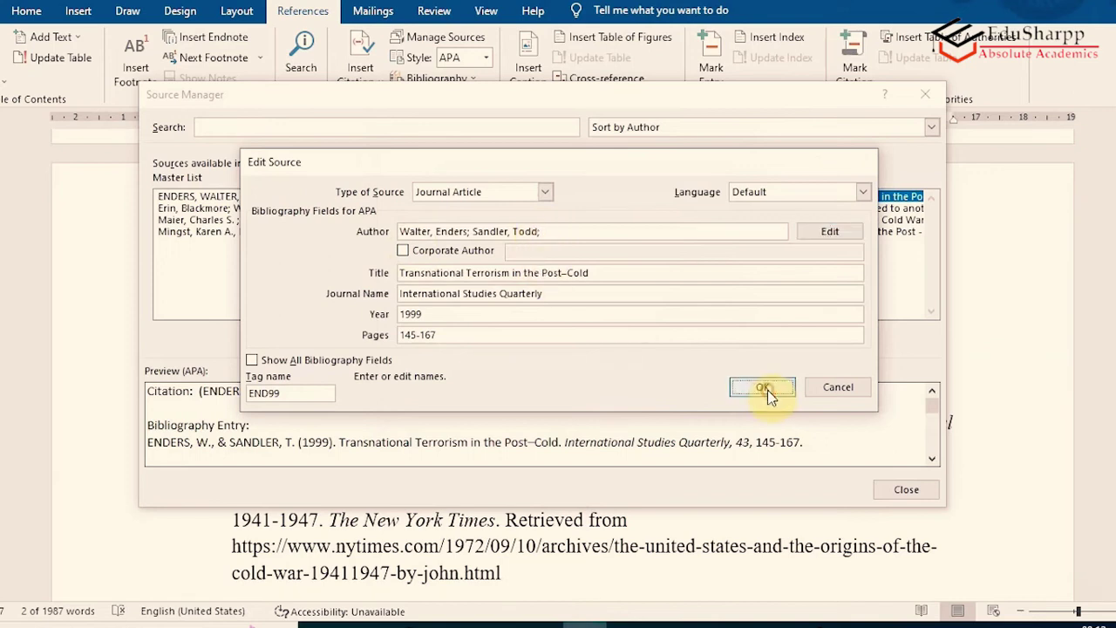
pyautogui.click(504, 359)
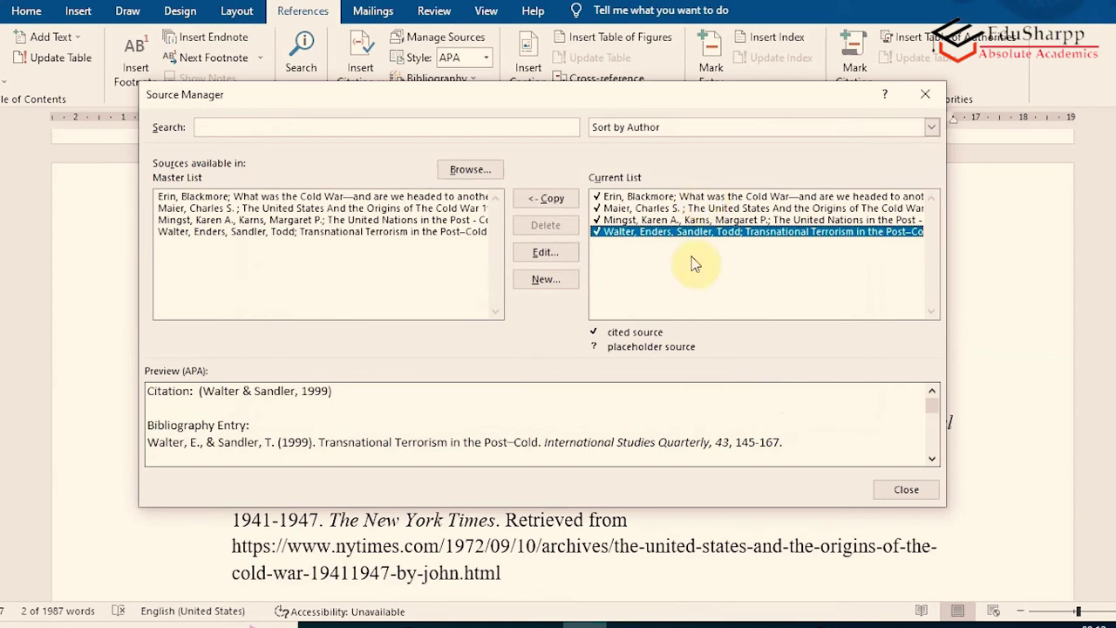
# Update the References list to show the 2021 National Geographic and two-author journal entries.
pyautogui.click(906, 490)
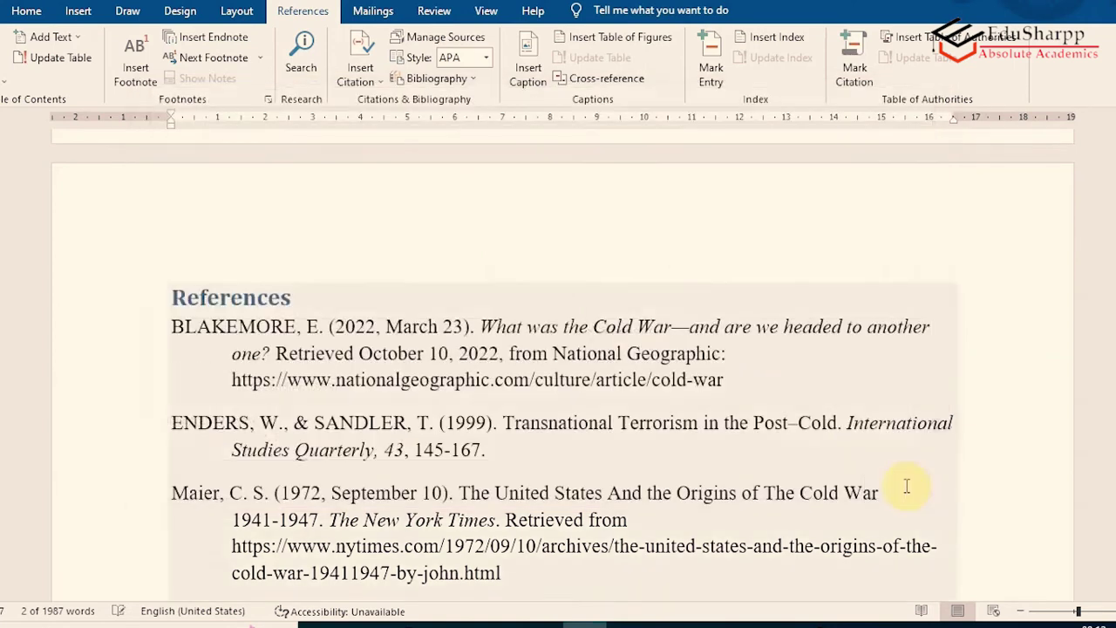
pyautogui.scroll(-3, 527, 353)
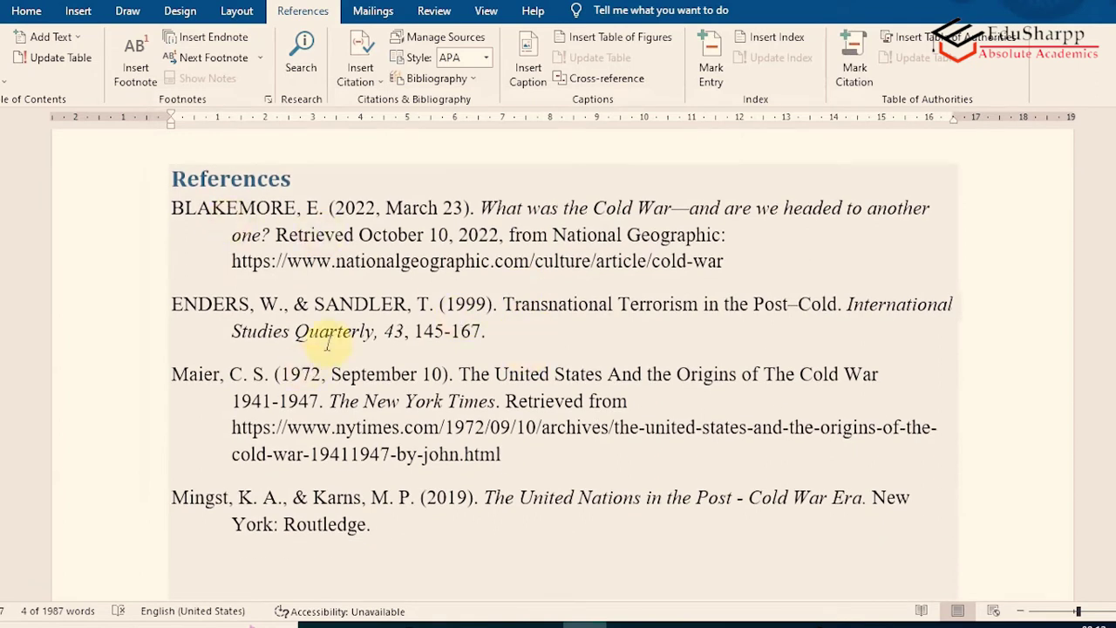
pyautogui.click(368, 258)
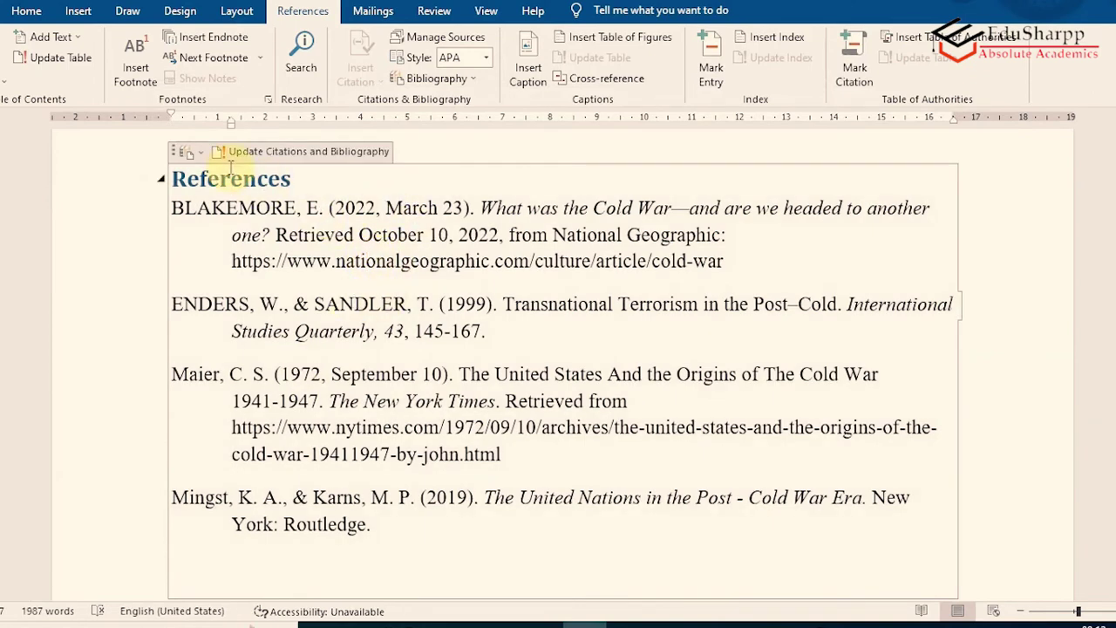
pyautogui.click(342, 157)
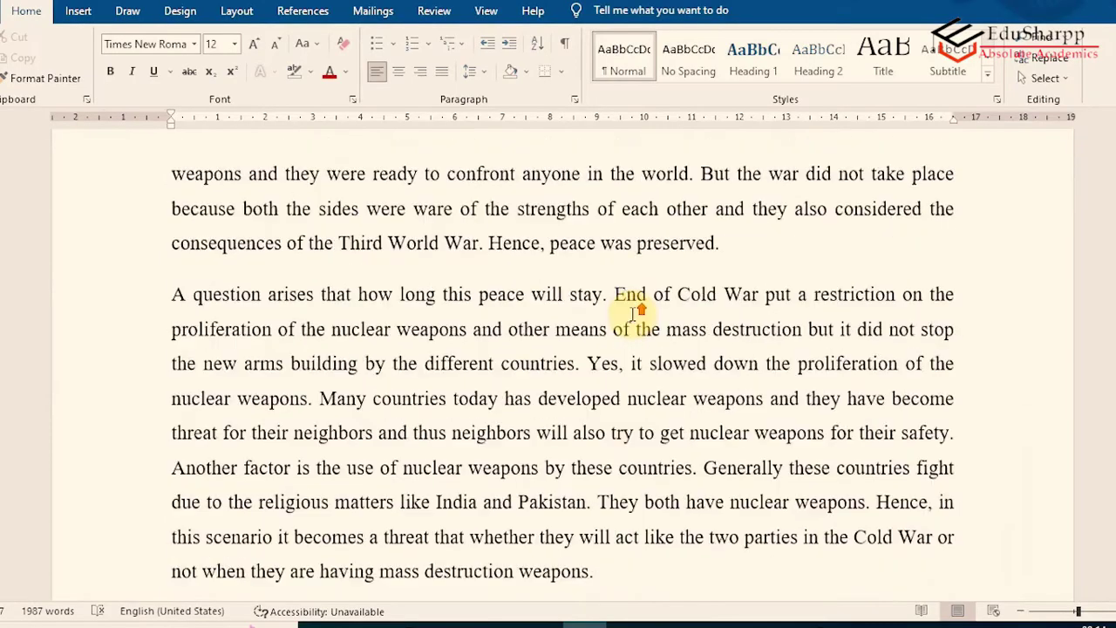
pyautogui.scroll(10, 635, 312)
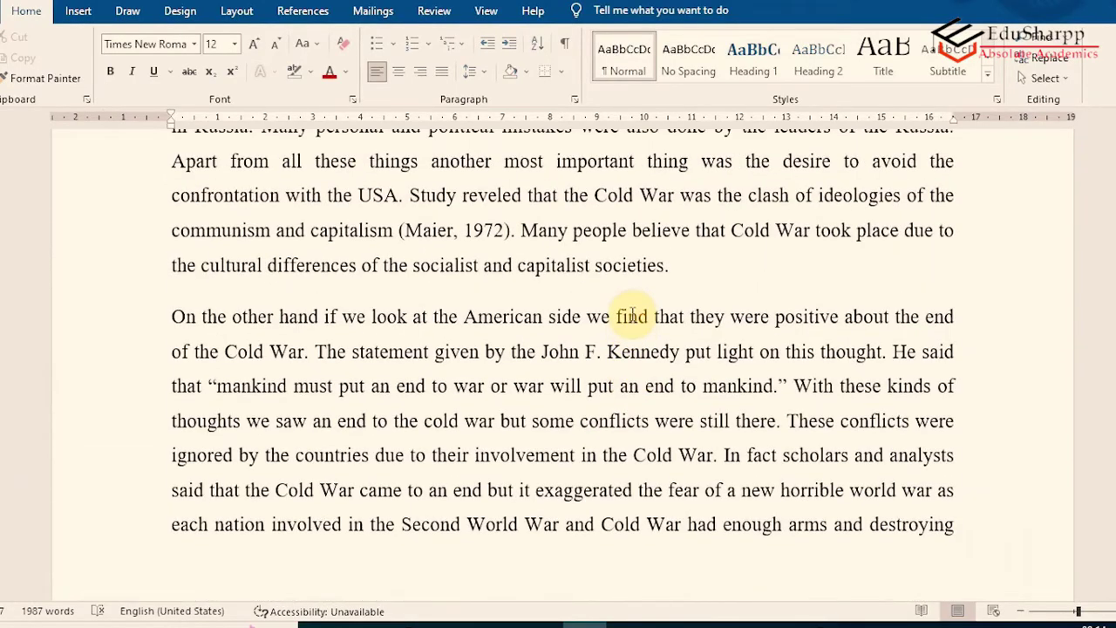
# Show the References ribbon and check the (Maier, 1972) citation in the essay.
pyautogui.click(302, 11)
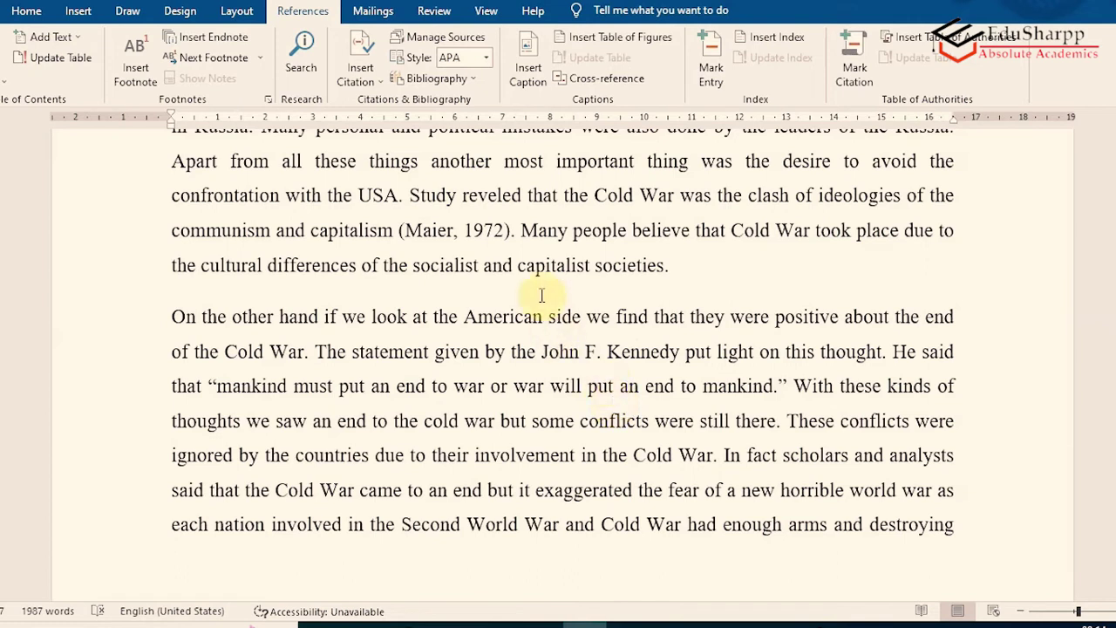
pyautogui.scroll(1, 542, 296)
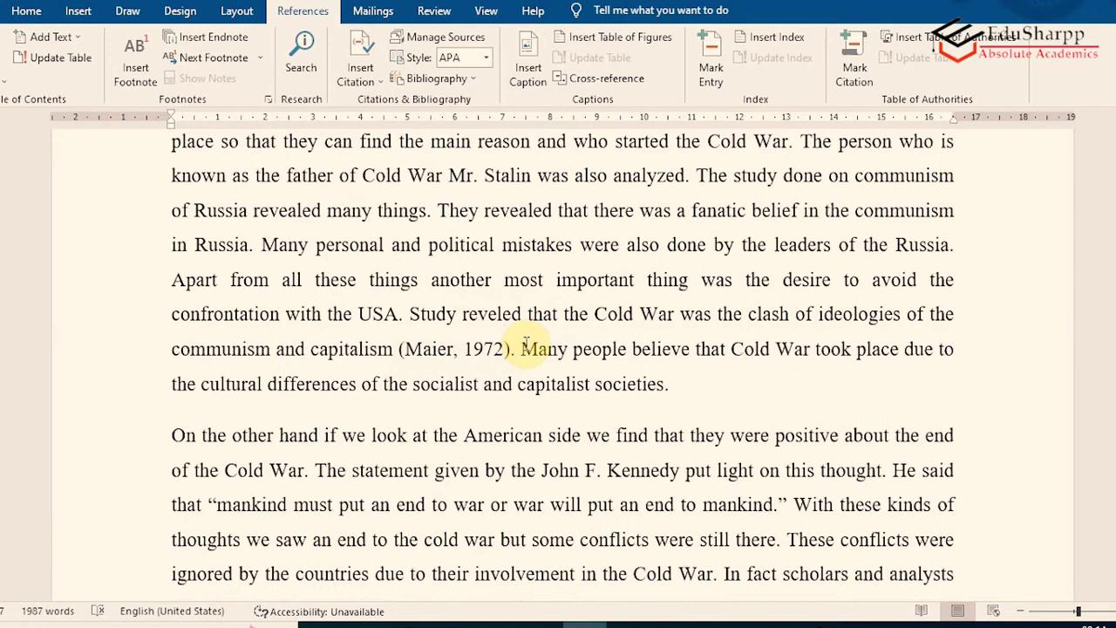
pyautogui.scroll(-1, 530, 307)
pyautogui.click(467, 292)
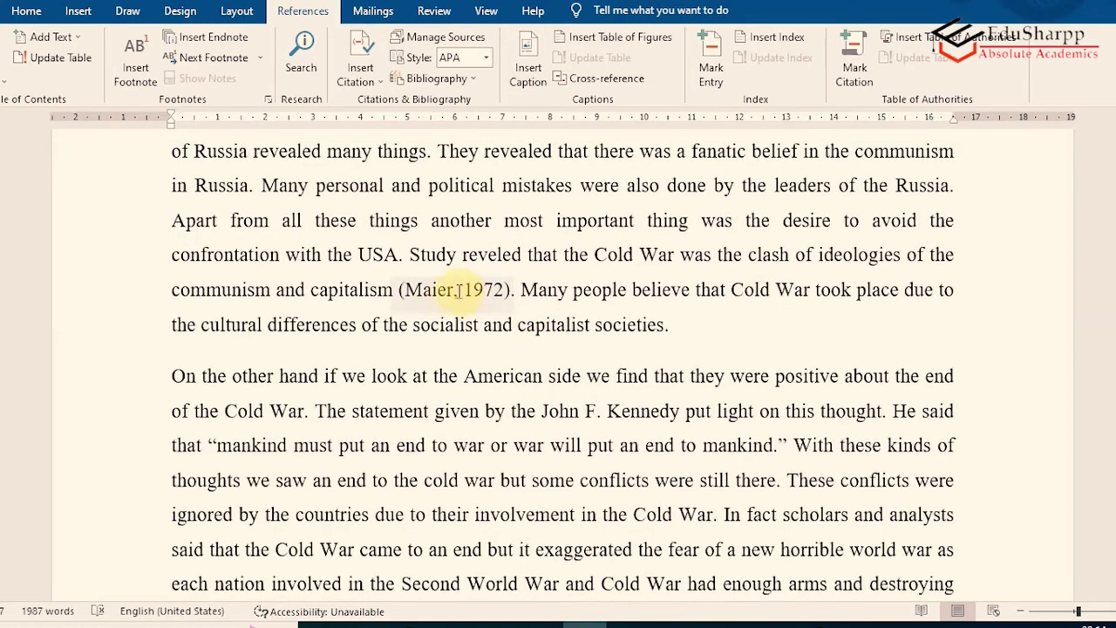
pyautogui.click(523, 291)
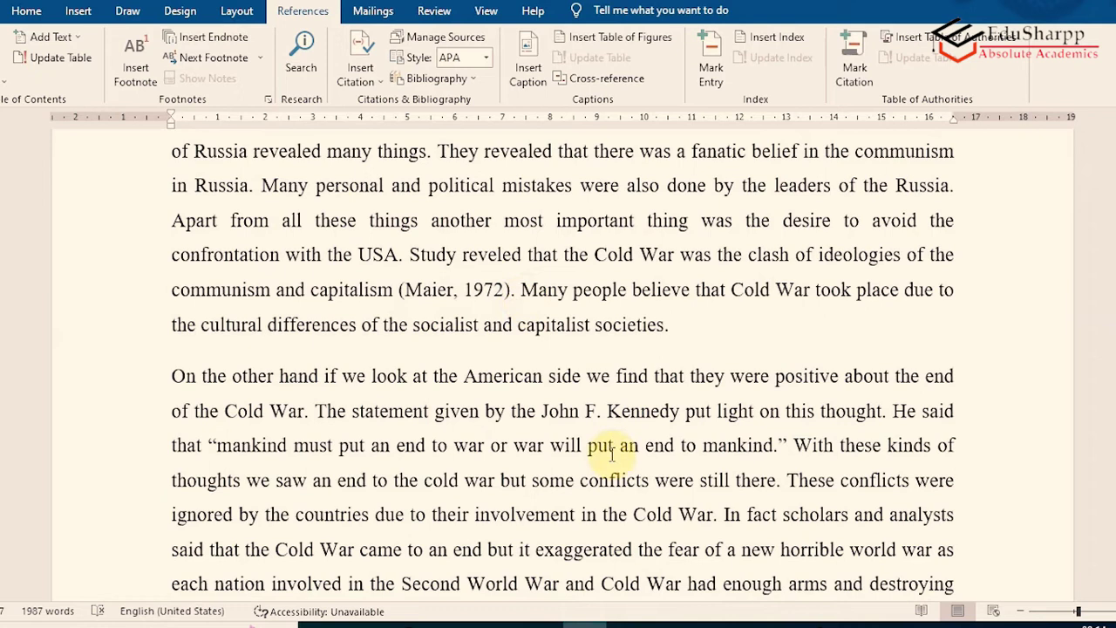
# Retype the period after 'Cold War' and put the cursor right after 'Cold War'.
pyautogui.click(521, 291)
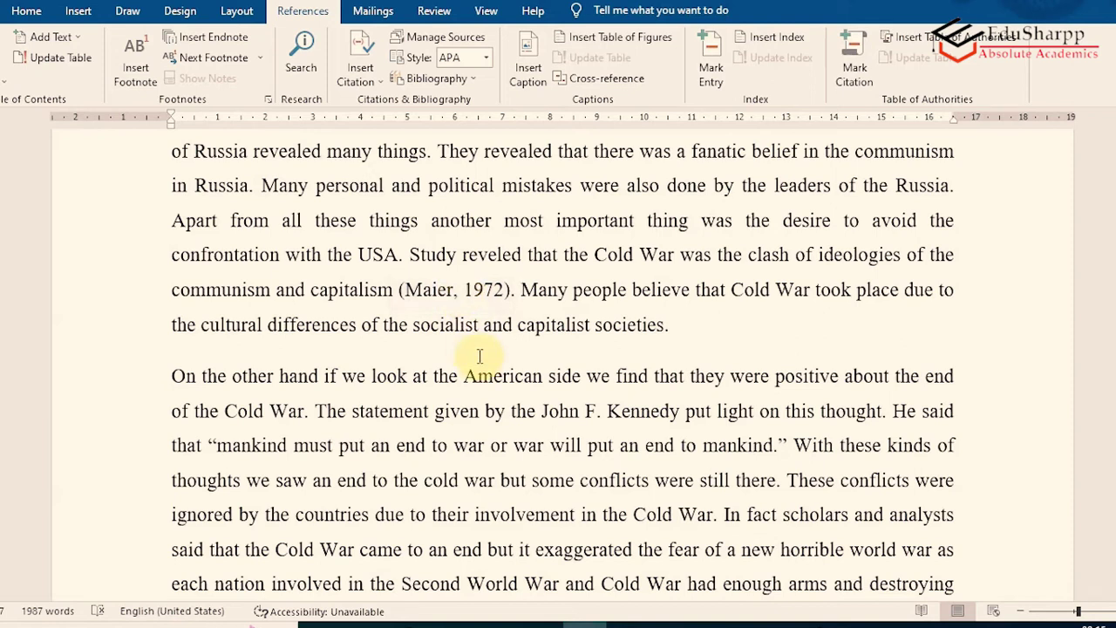
pyautogui.scroll(-1, 480, 355)
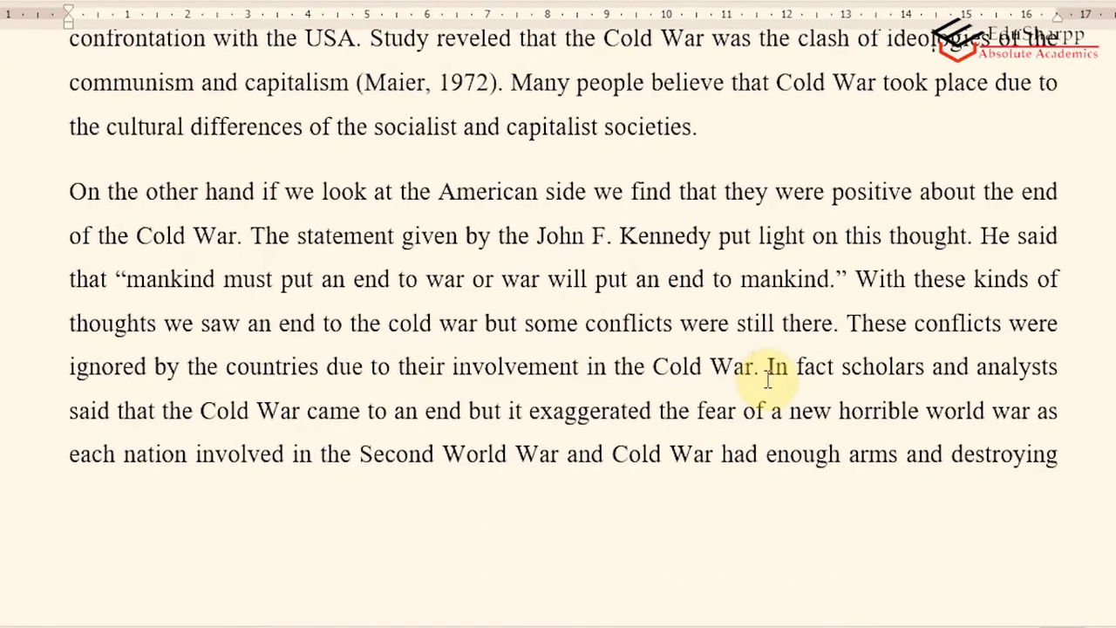
pyautogui.press('BackSpace')
pyautogui.write('.')
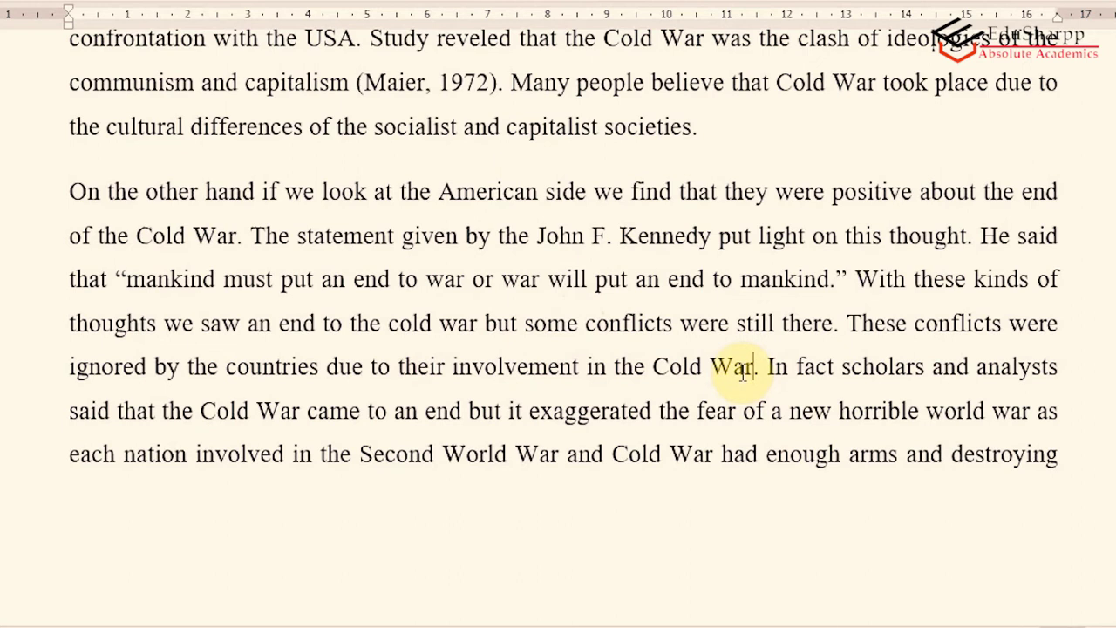
pyautogui.click(742, 371)
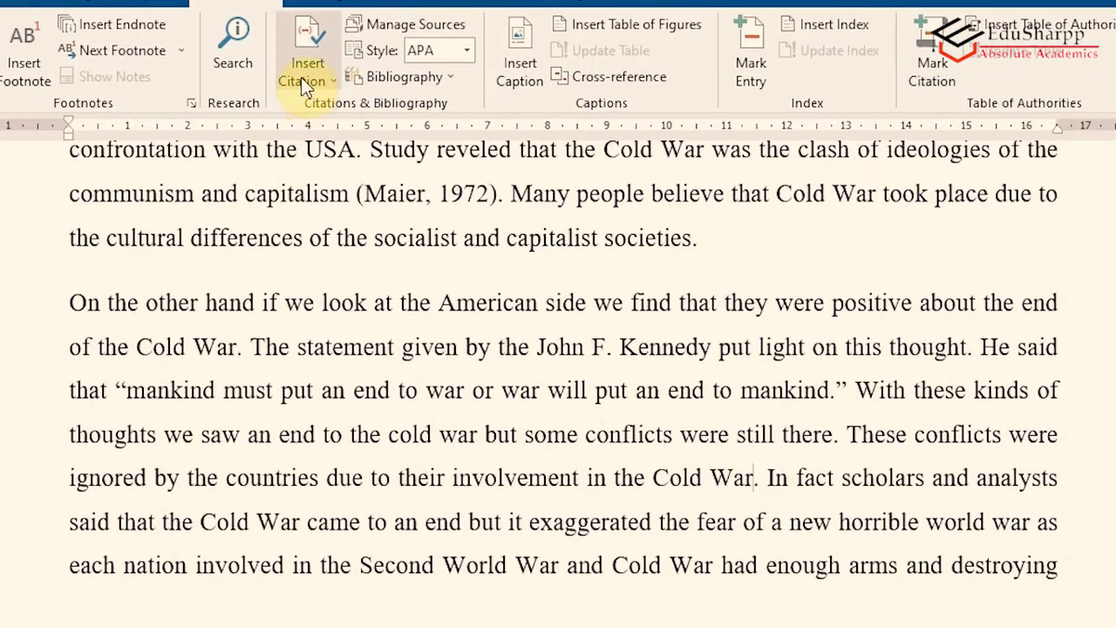
# Insert a new placeholder citation named Placeholder1 after 'Cold War'.
pyautogui.click(301, 77)
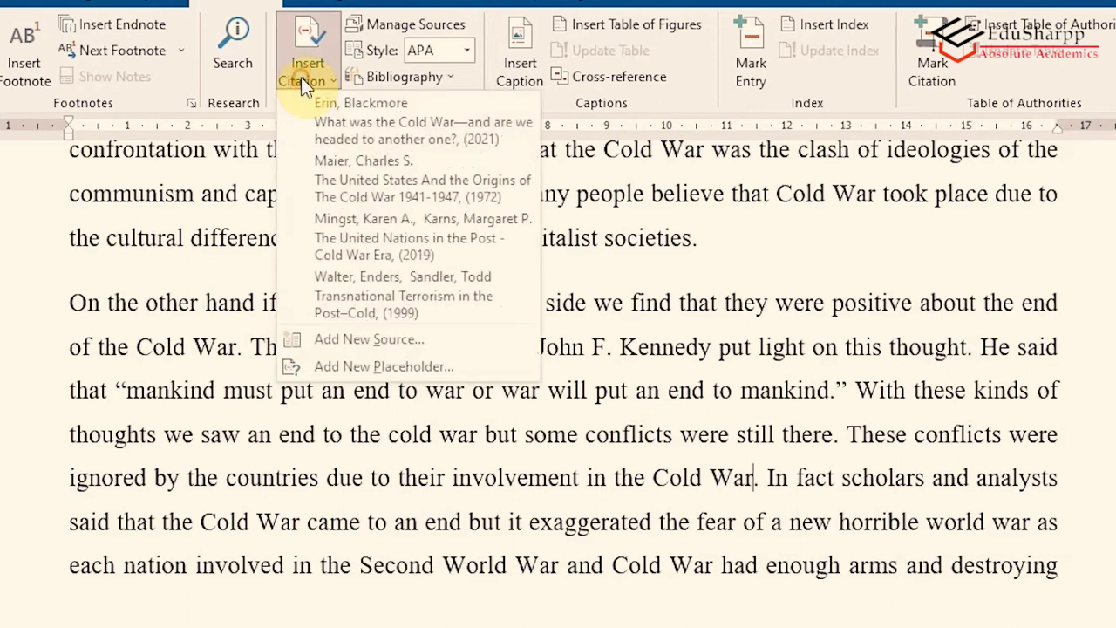
pyautogui.click(397, 367)
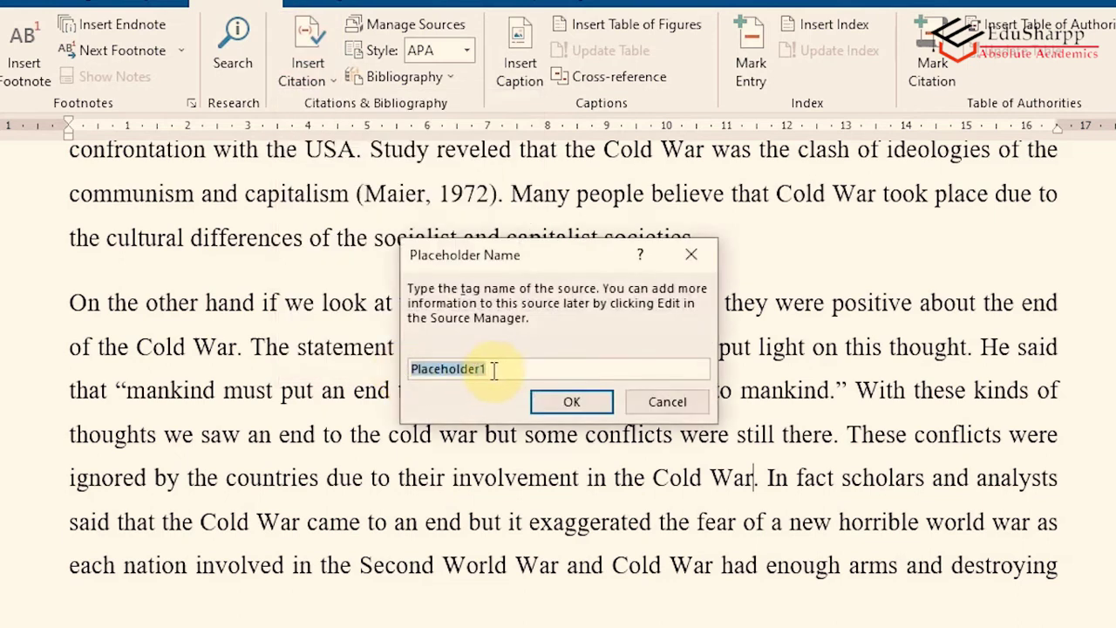
pyautogui.click(570, 400)
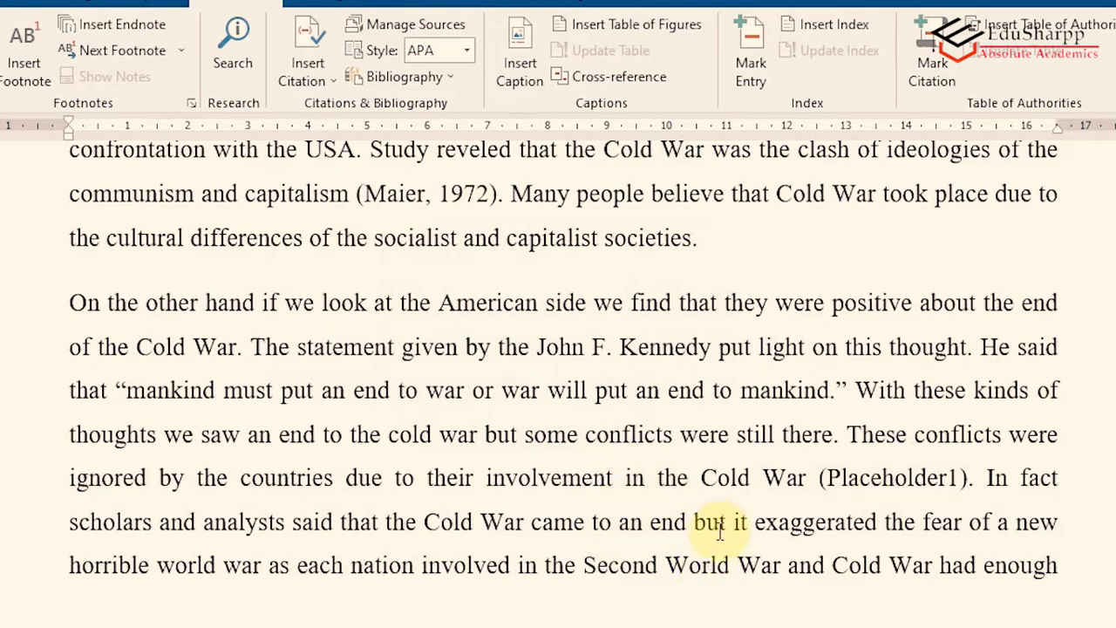
# Insert a Placeholder2 citation after 'by these countries' in the nuclear-weapons paragraph.
pyautogui.scroll(-1, 715, 540)
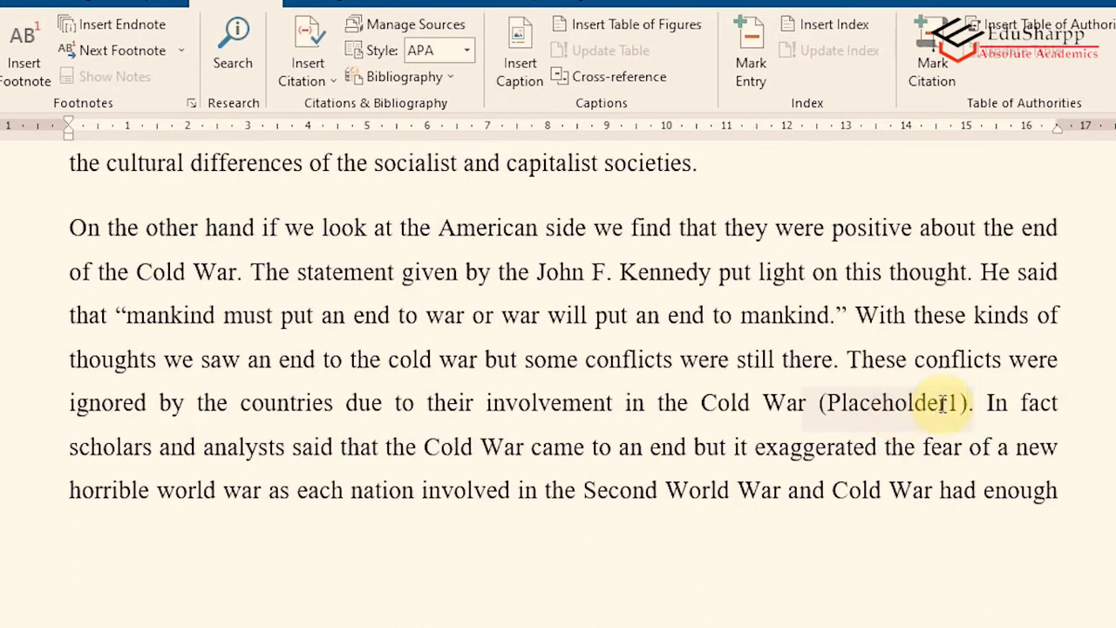
pyautogui.scroll(-5, 663, 453)
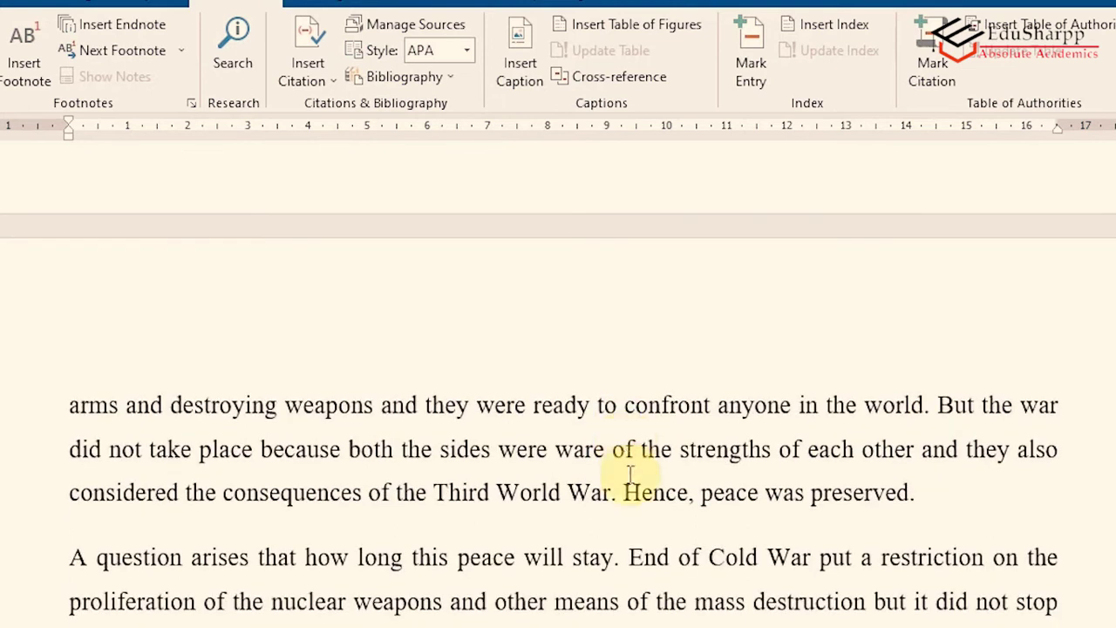
pyautogui.scroll(-2, 614, 503)
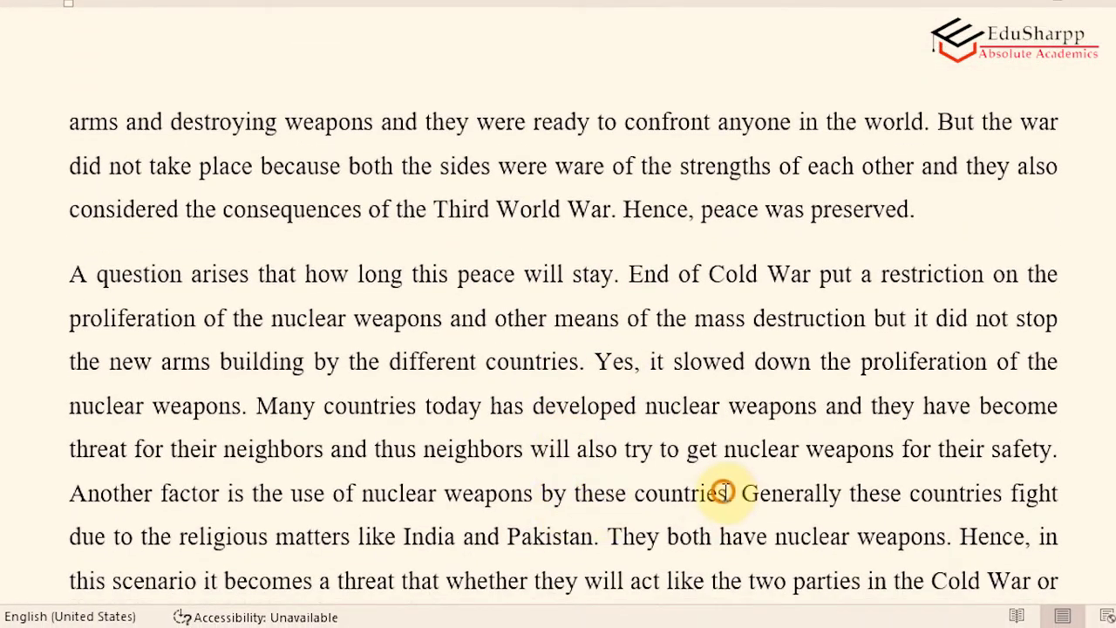
pyautogui.click(727, 506)
pyautogui.click(381, 15)
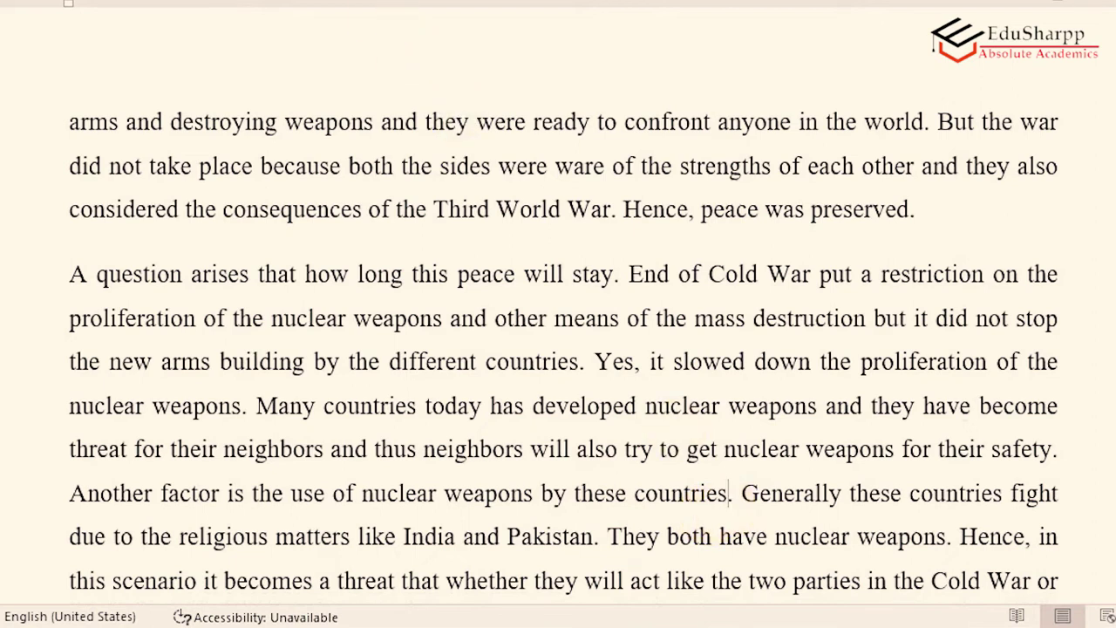
pyautogui.click(409, 276)
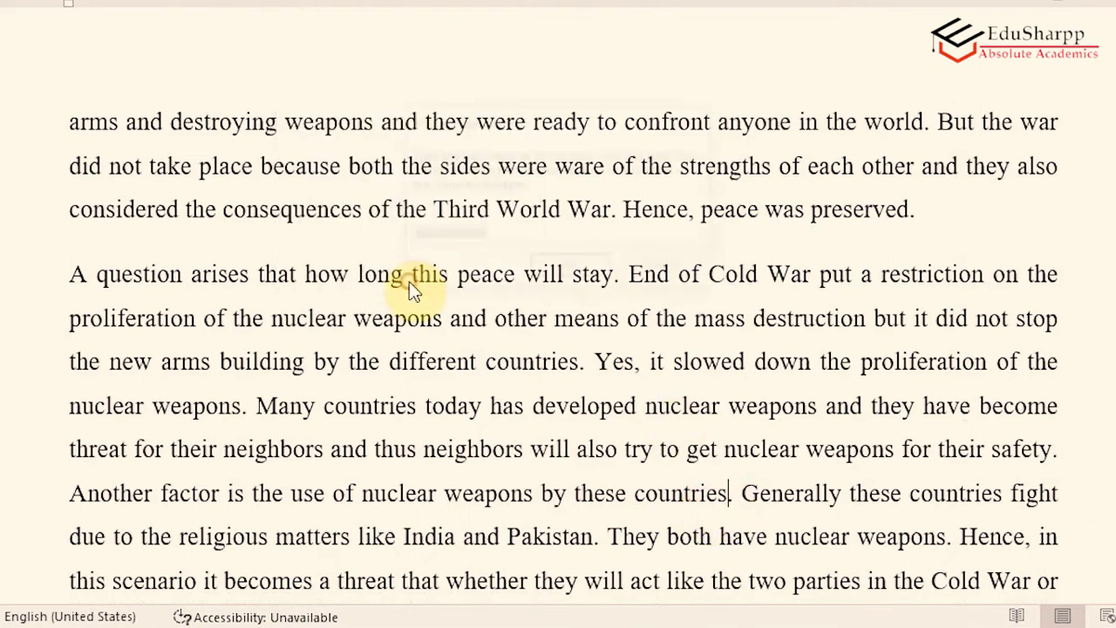
pyautogui.click(557, 271)
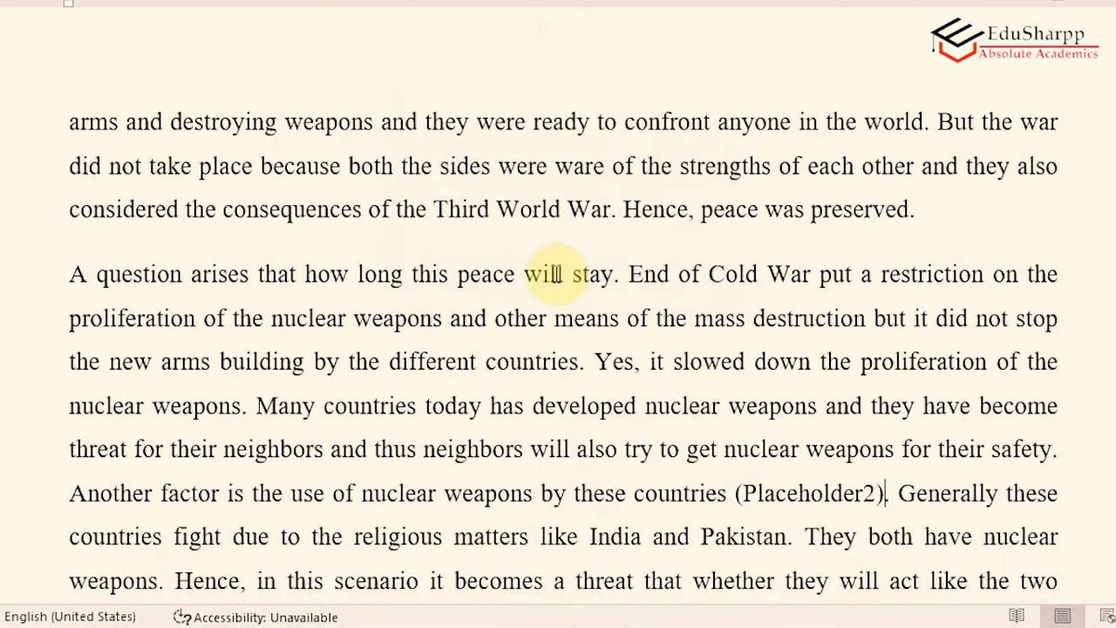
pyautogui.scroll(-3, 614, 332)
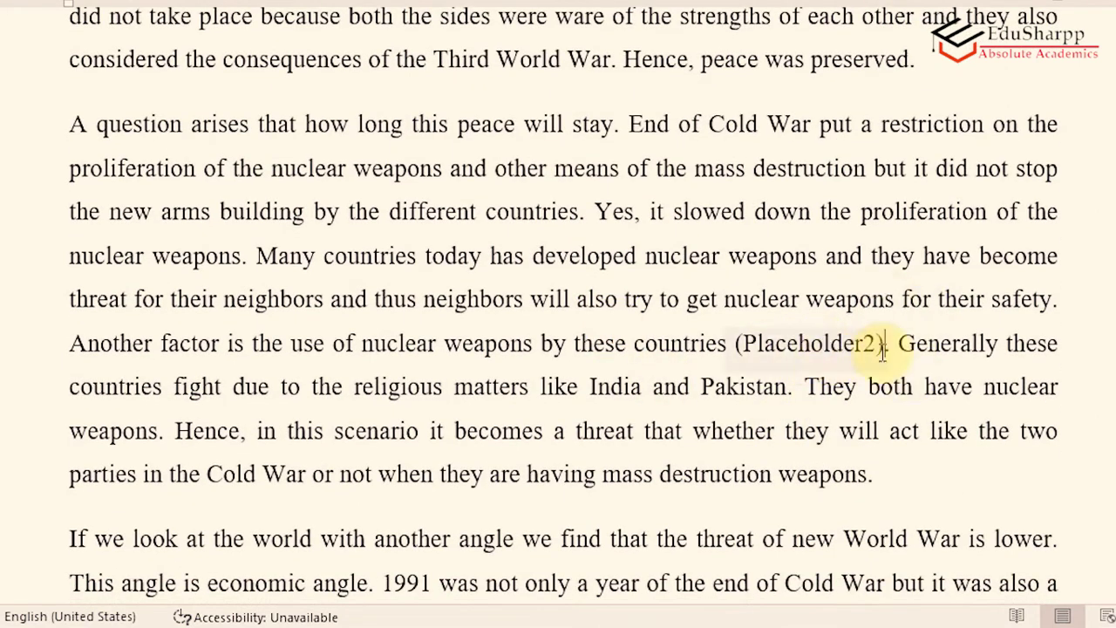
pyautogui.scroll(10, 907, 209)
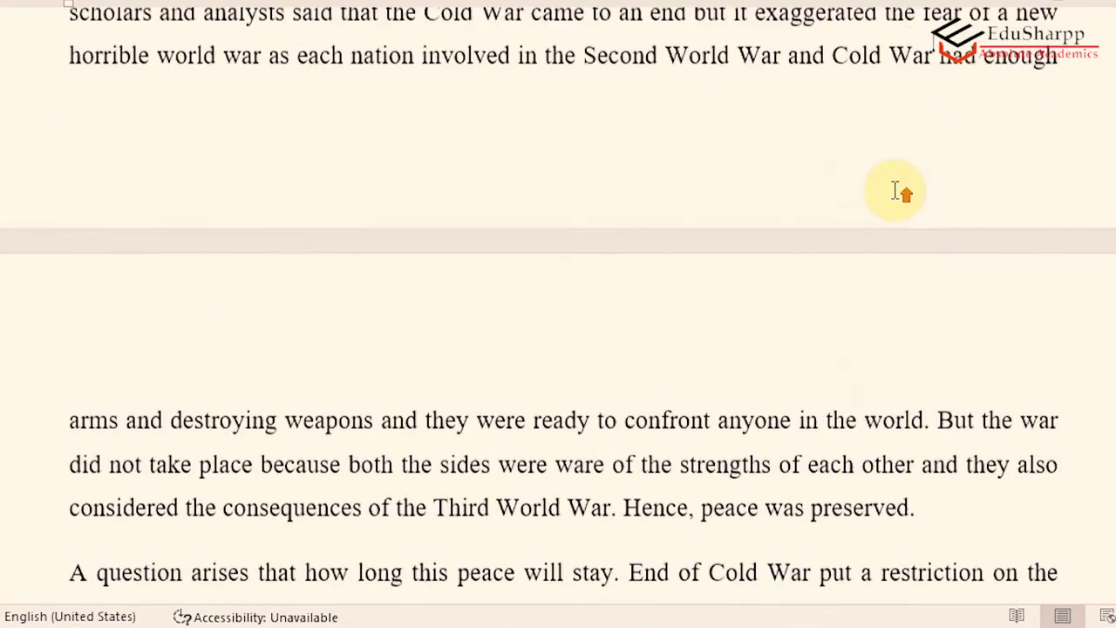
pyautogui.scroll(-10, 916, 204)
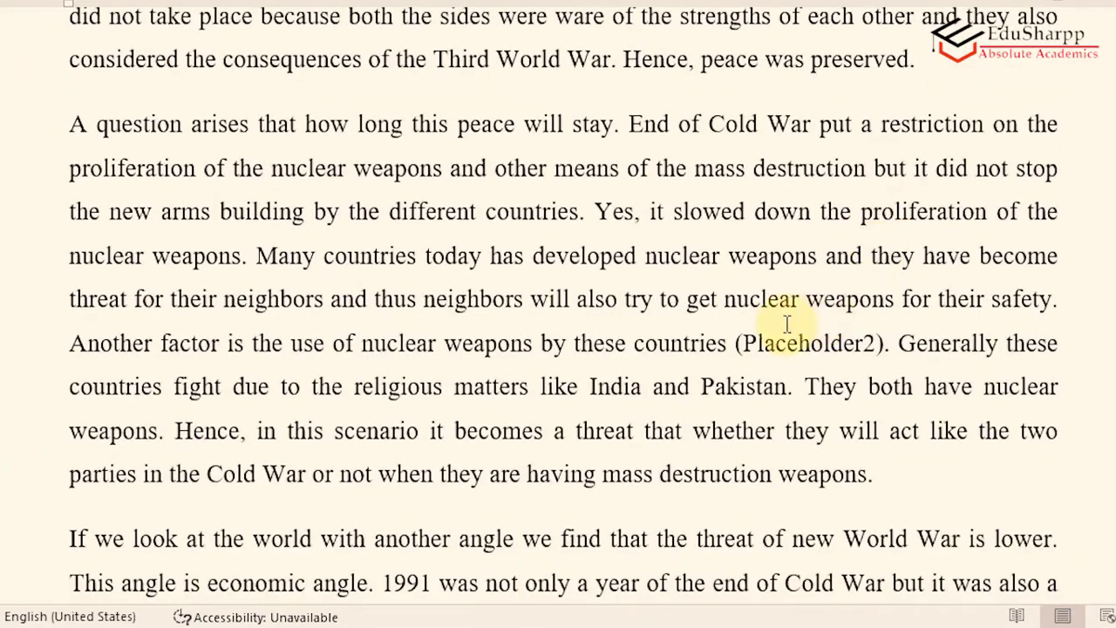
pyautogui.click(820, 347)
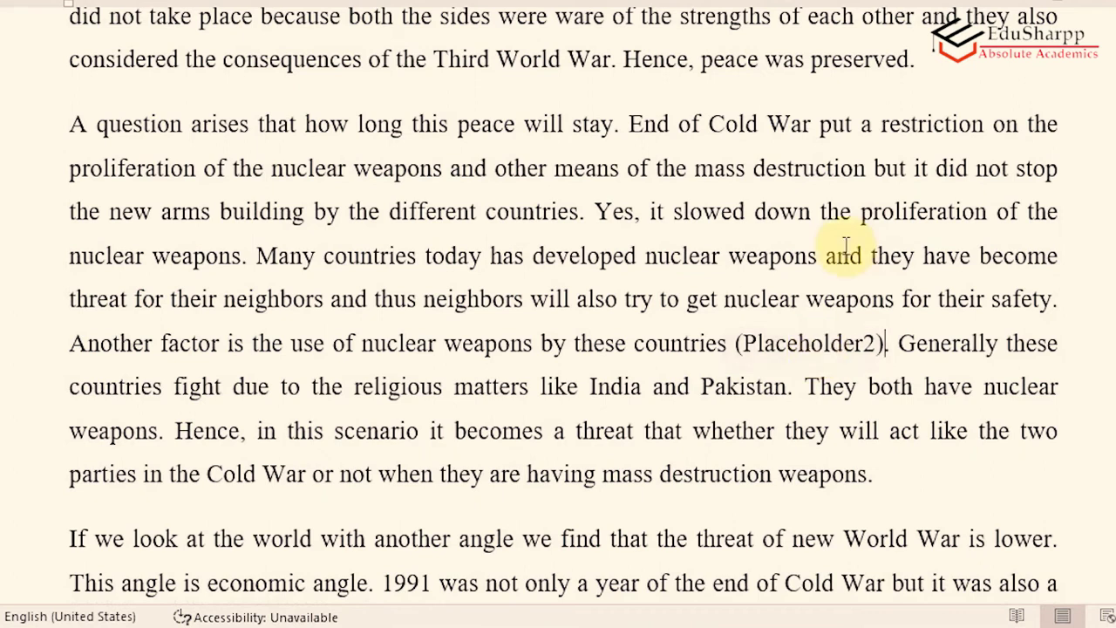
# Scroll up to the Kennedy paragraph ending with the (Placeholder1) citation.
pyautogui.scroll(10, 846, 246)
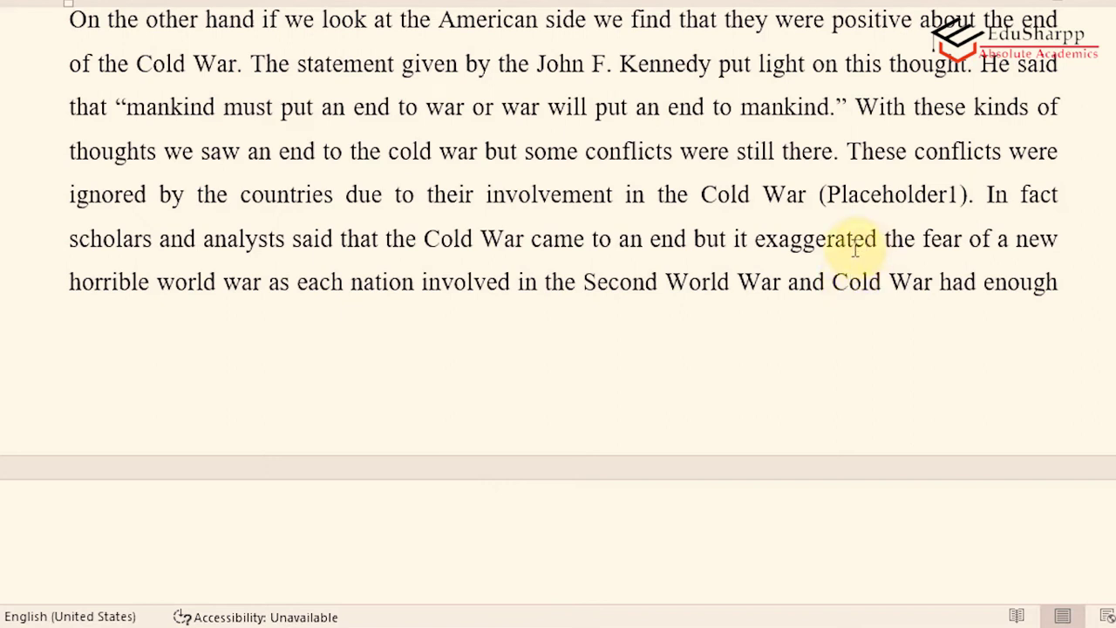
# Make Placeholder1 a Book source: 'How to Cite in MS Word', 2022, Wiley, New Delhi.
pyautogui.click(907, 207)
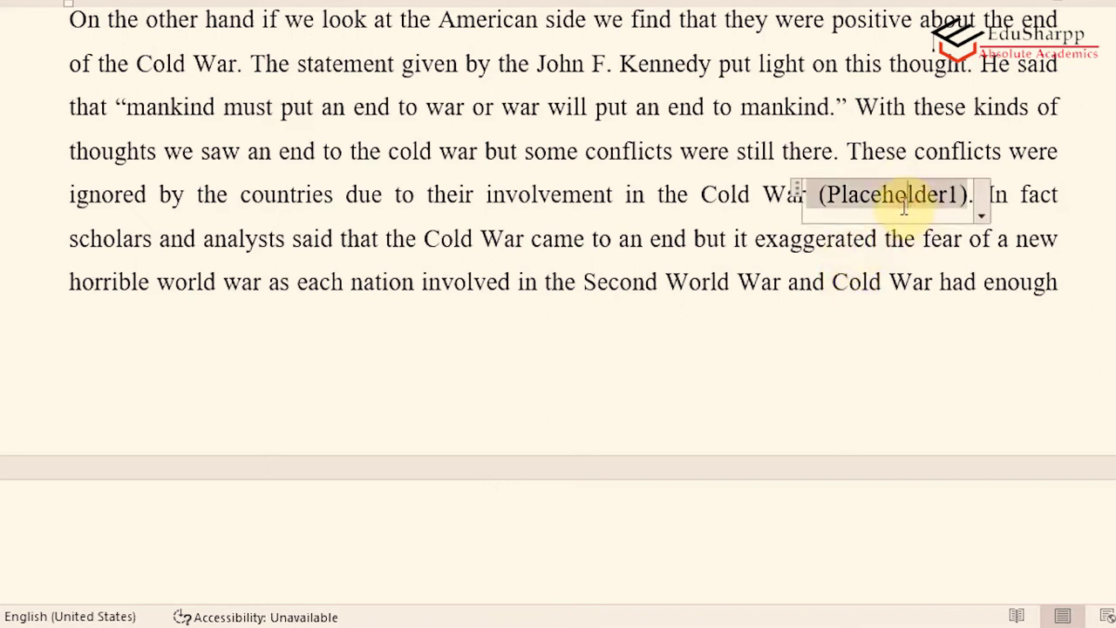
pyautogui.click(981, 218)
pyautogui.click(979, 218)
pyautogui.click(979, 218)
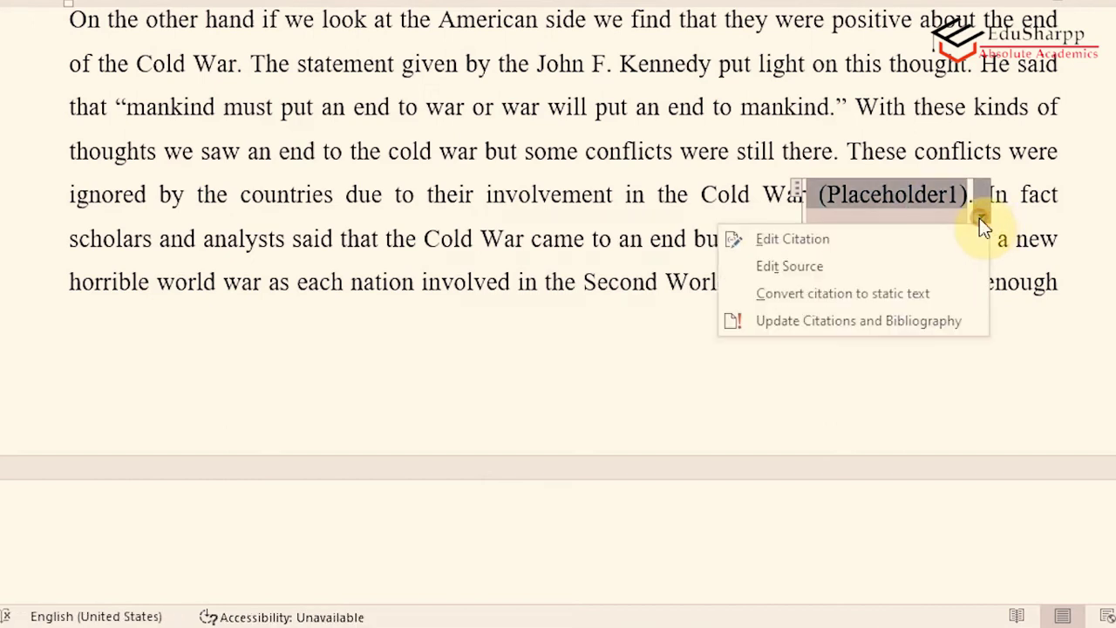
pyautogui.click(810, 266)
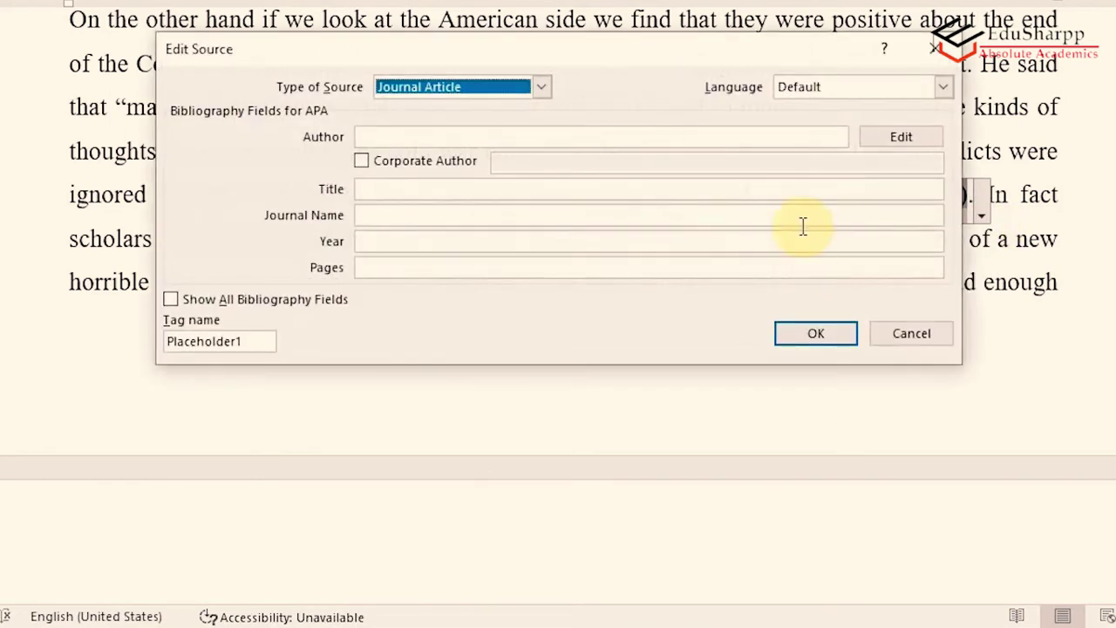
pyautogui.click(541, 87)
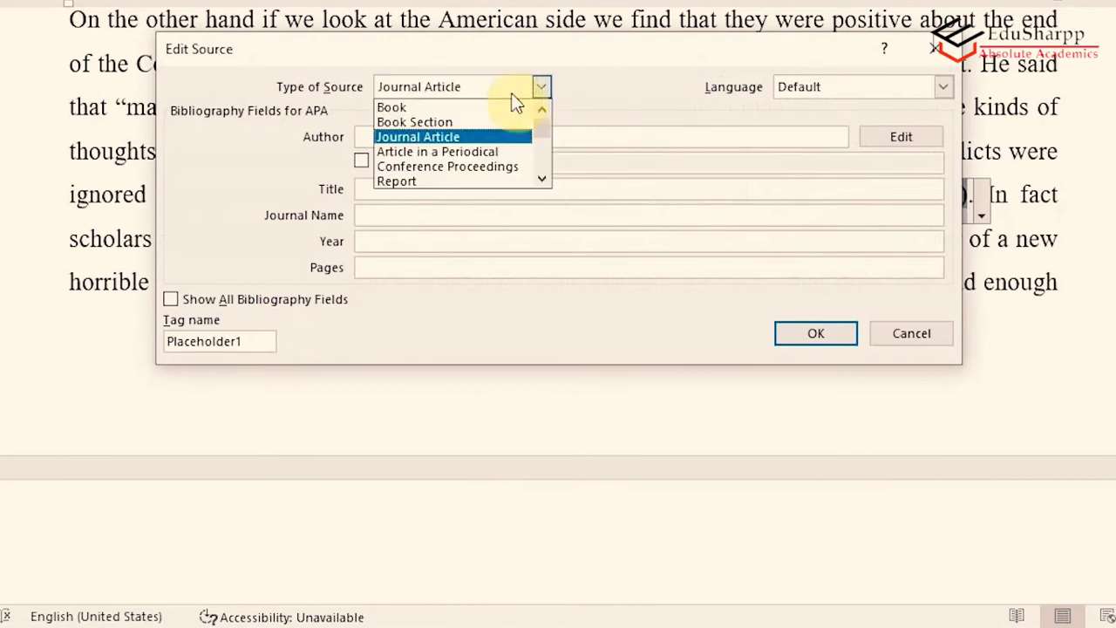
pyautogui.click(410, 106)
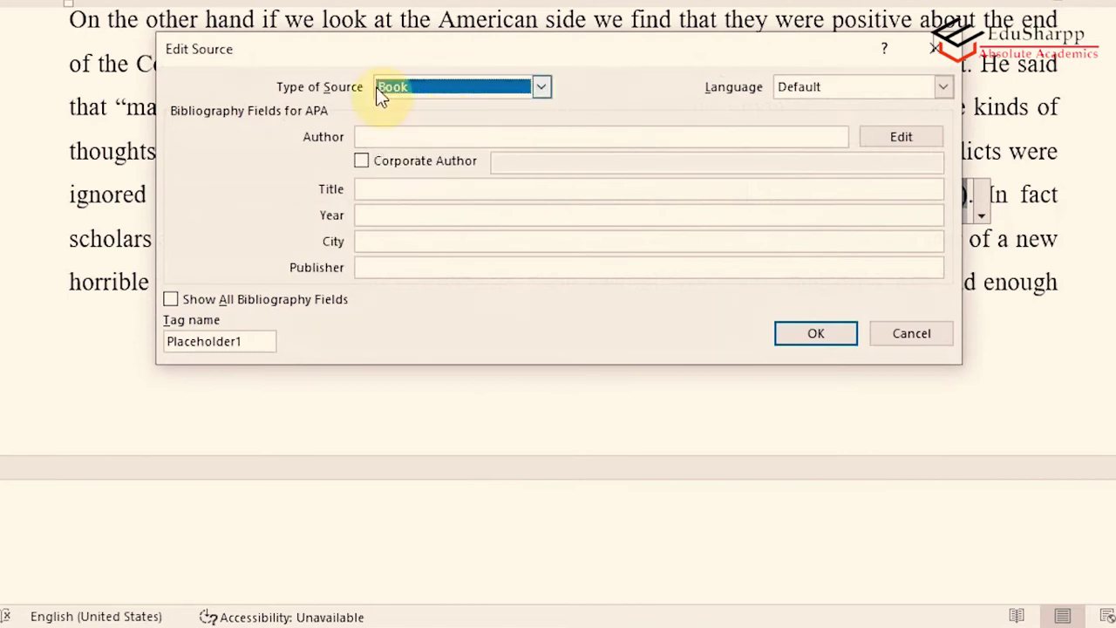
pyautogui.click(446, 139)
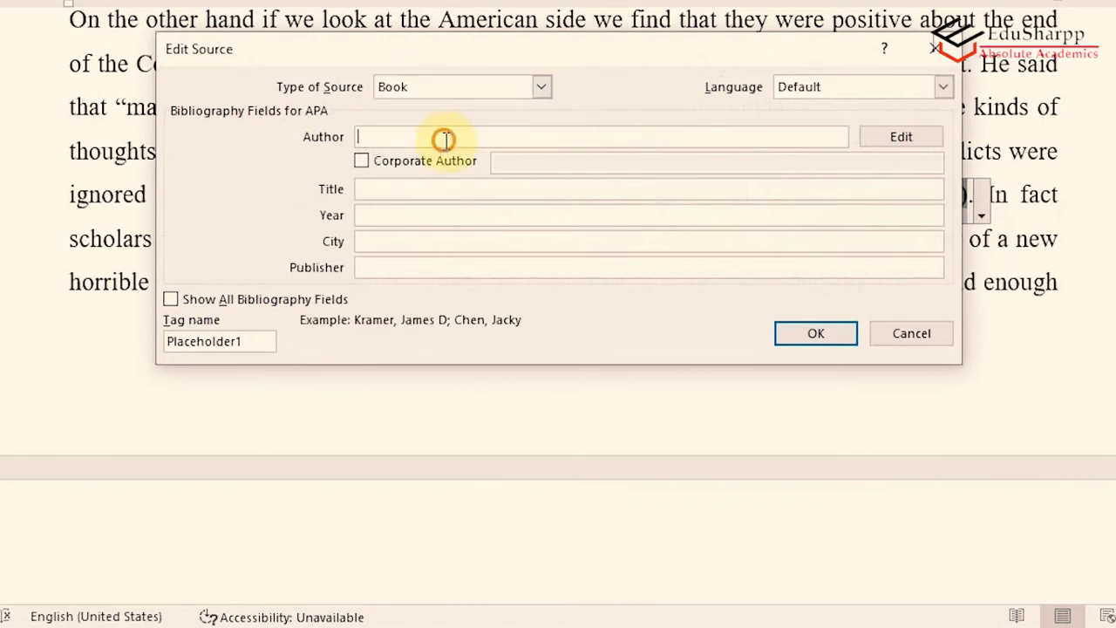
pyautogui.click(882, 148)
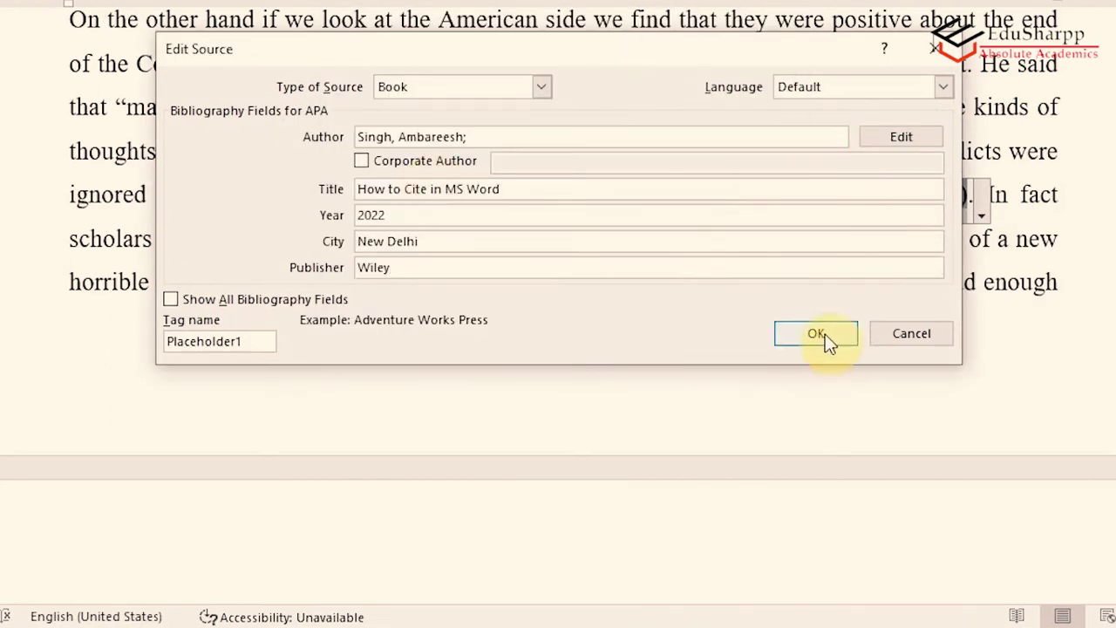
pyautogui.click(825, 334)
pyautogui.click(787, 279)
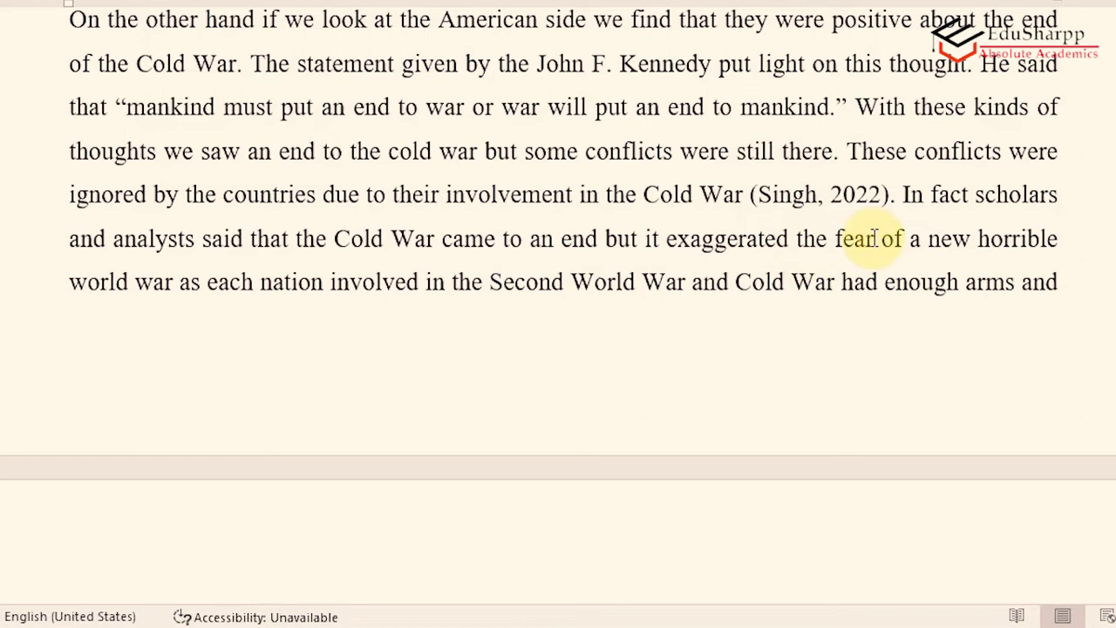
# Update the References list so it includes the 2011 journal article and 2022 Wiley book.
pyautogui.scroll(-5, 875, 240)
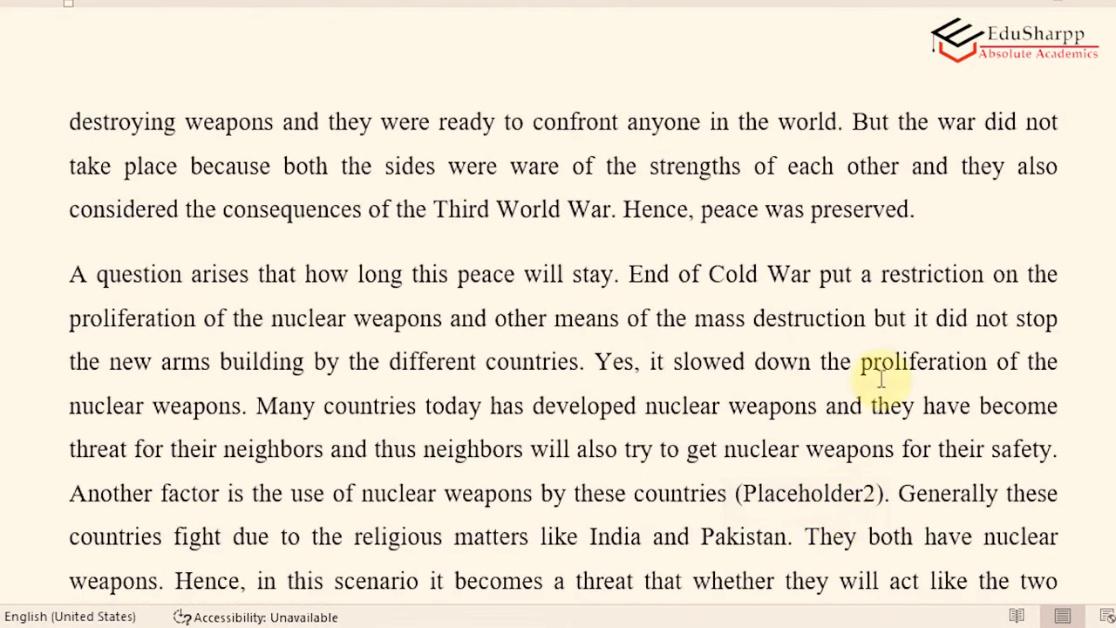
pyautogui.scroll(-1, 889, 375)
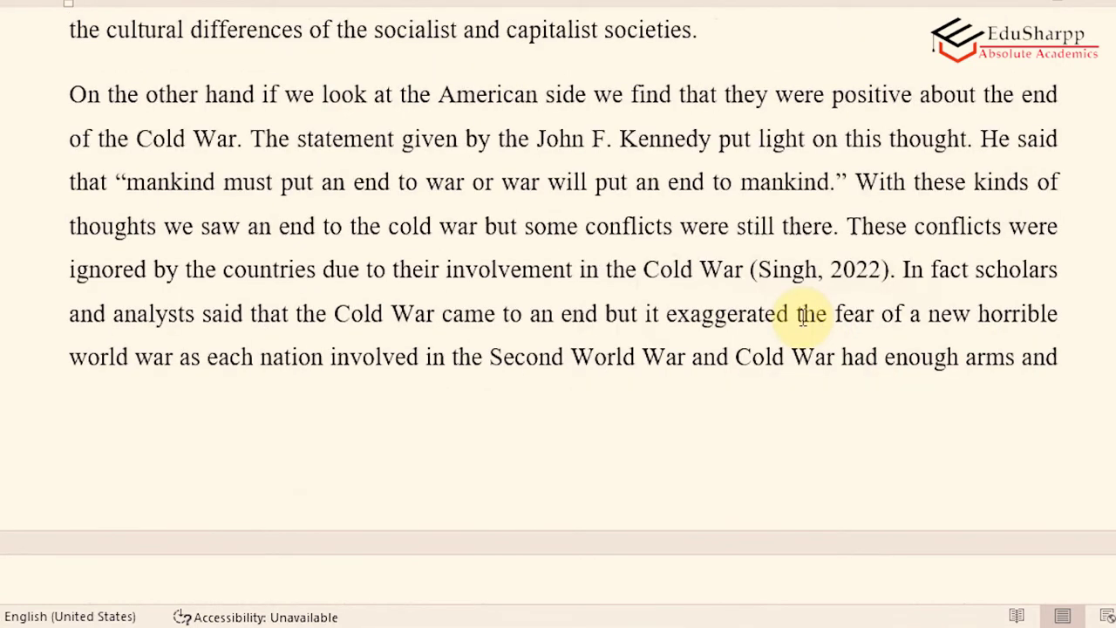
pyautogui.scroll(-15, 794, 323)
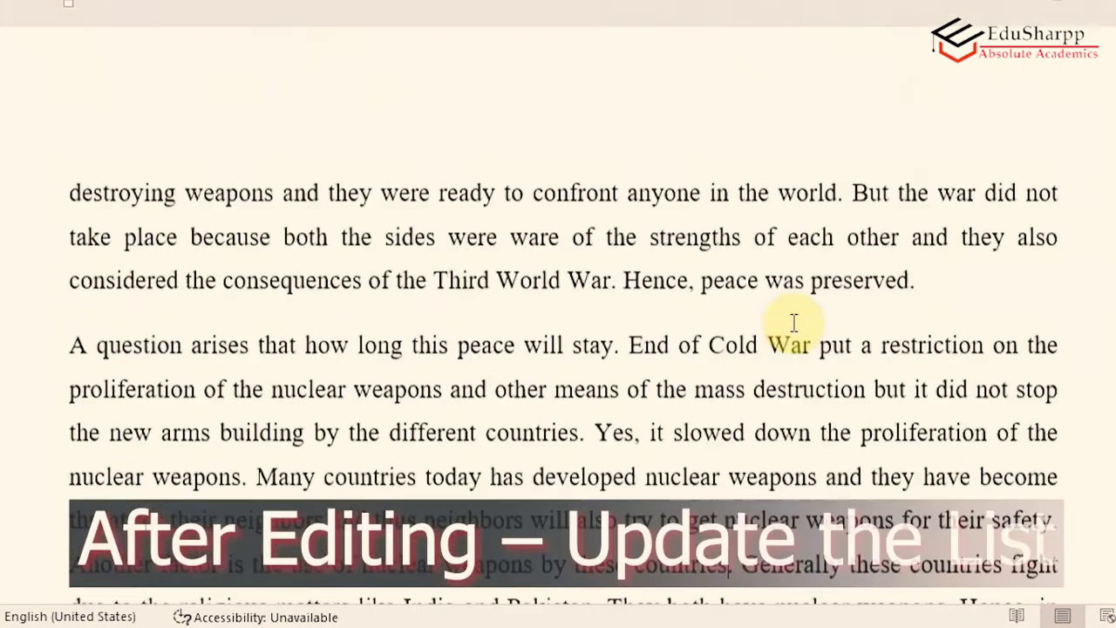
pyautogui.scroll(-12, 794, 324)
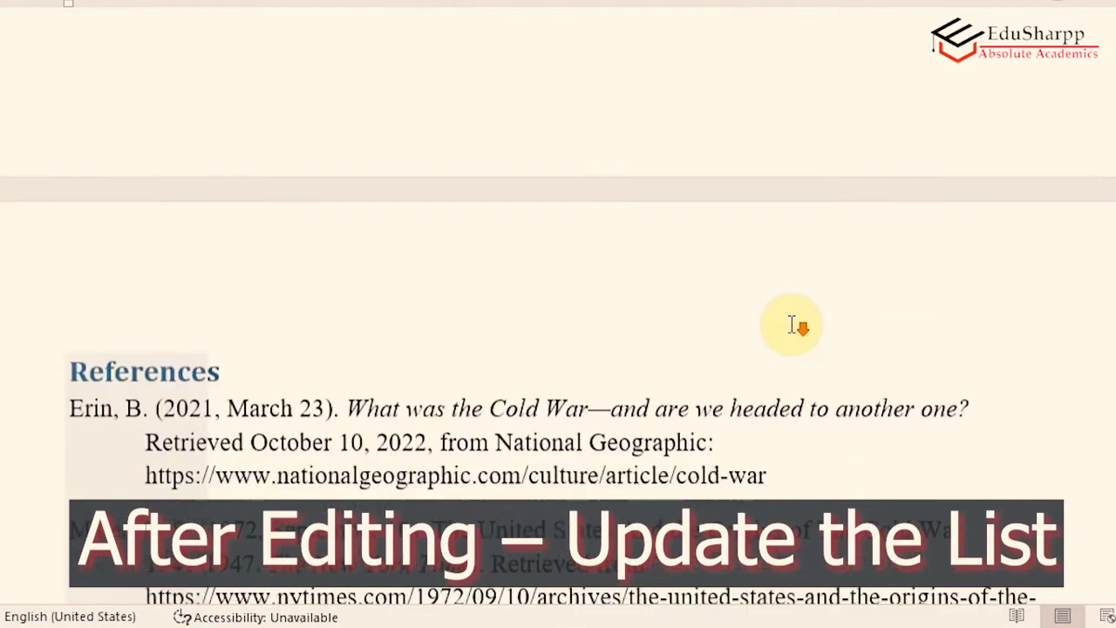
pyautogui.scroll(-2, 410, 511)
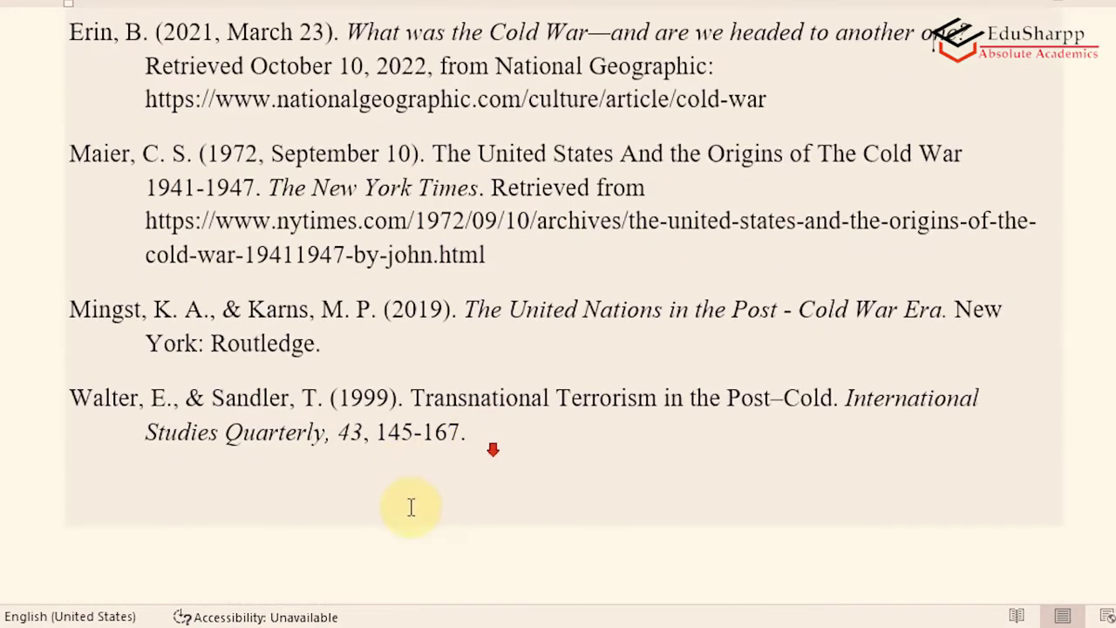
pyautogui.scroll(2, 401, 262)
pyautogui.scroll(1, 401, 261)
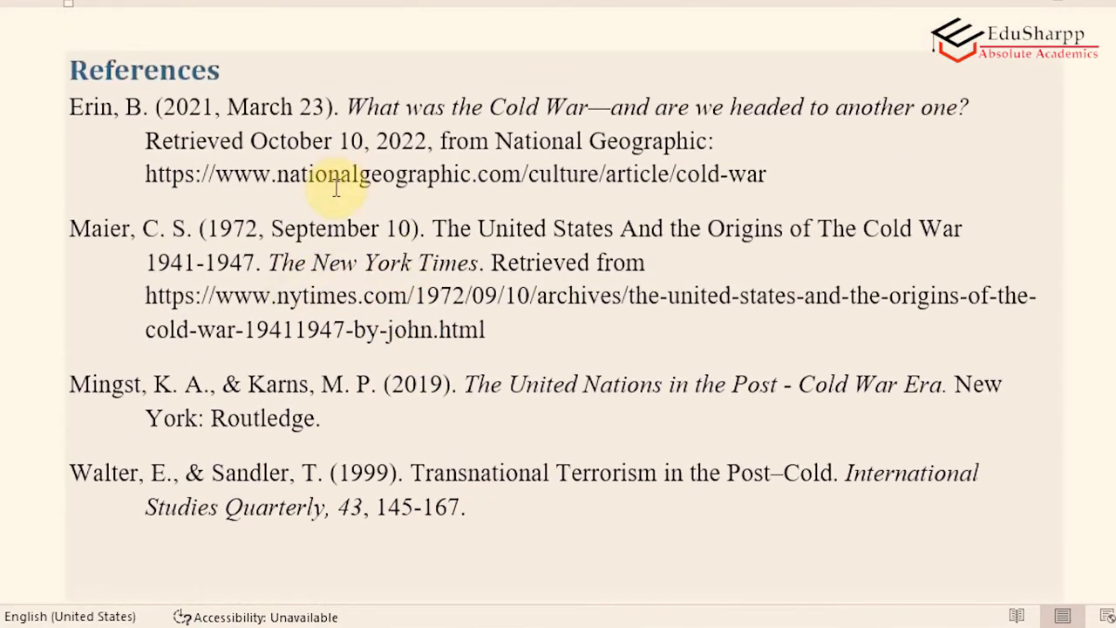
pyautogui.click(336, 185)
pyautogui.click(240, 39)
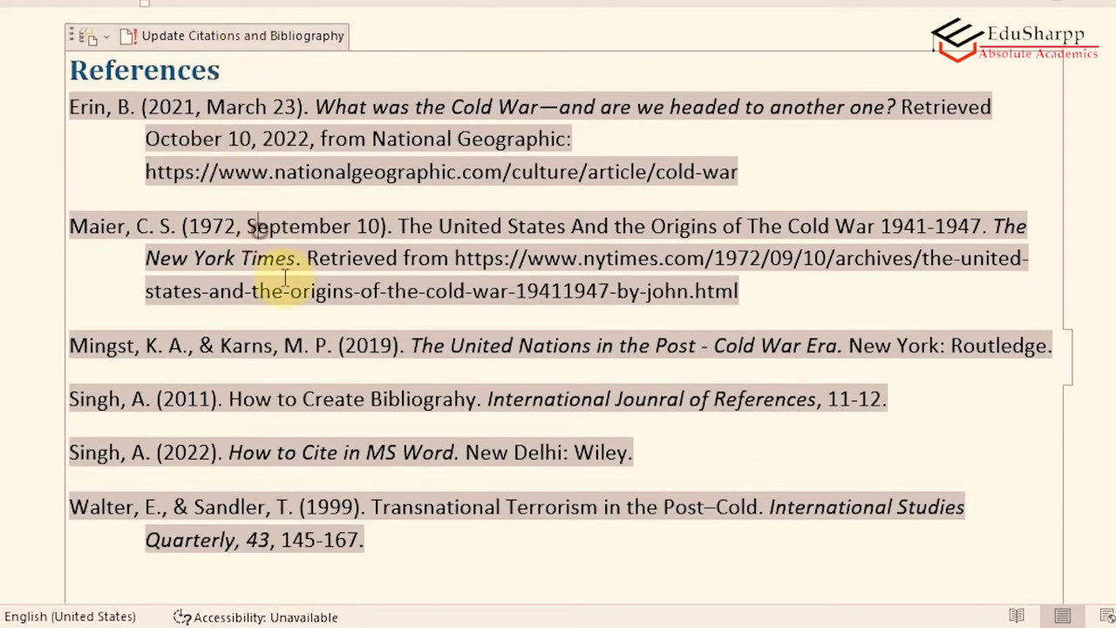
pyautogui.click(192, 484)
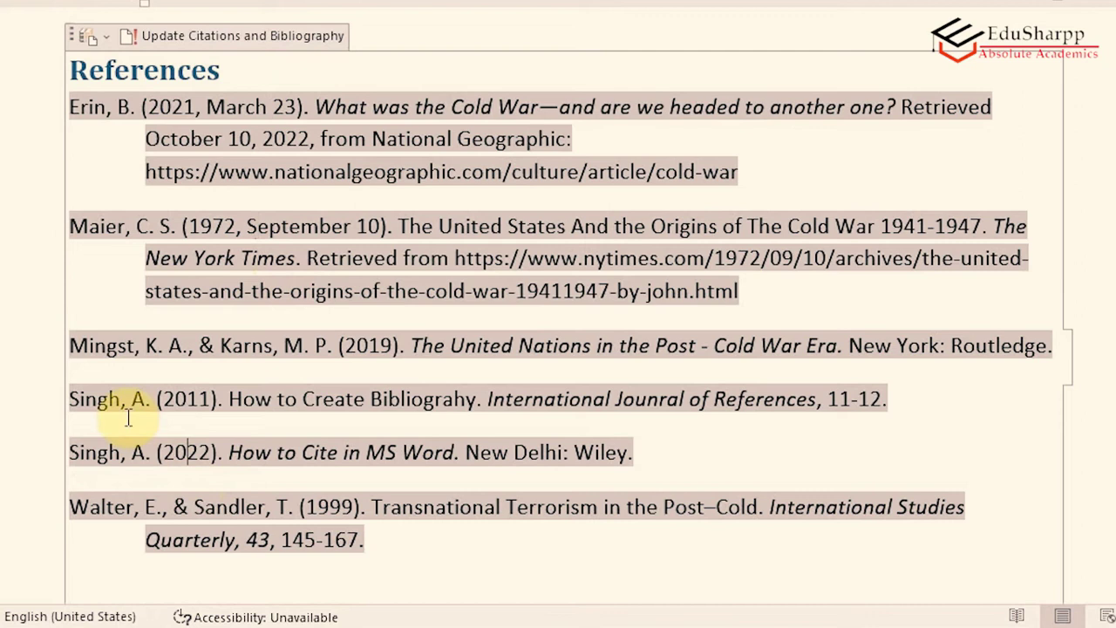
pyautogui.click(160, 399)
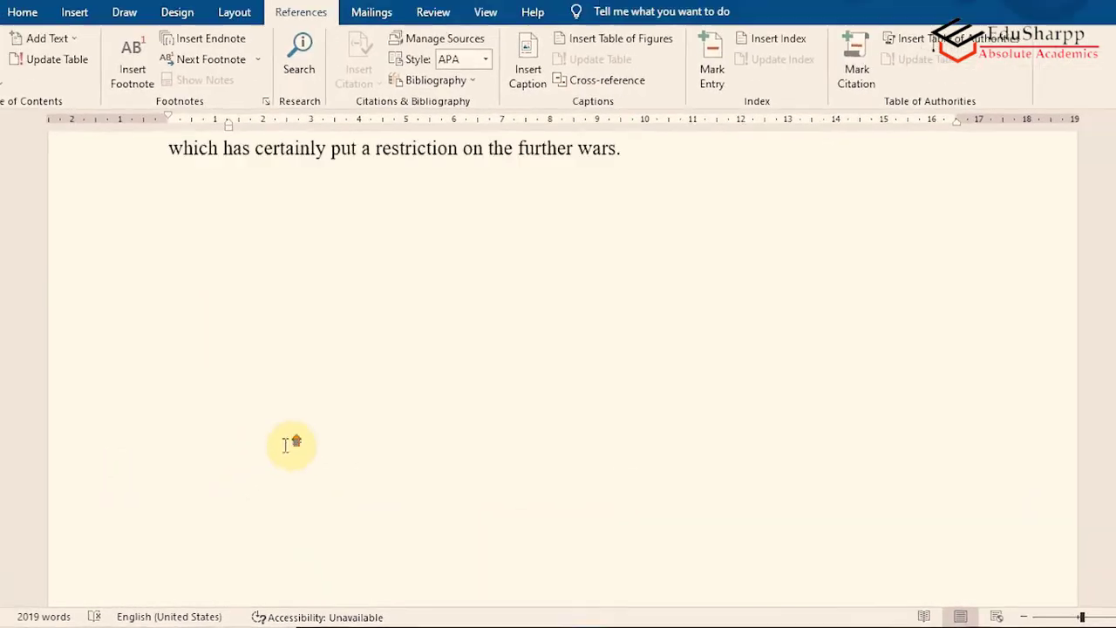
# Select the whole References list and show the available citation styles, APA through Turabian.
pyautogui.scroll(4, 387, 363)
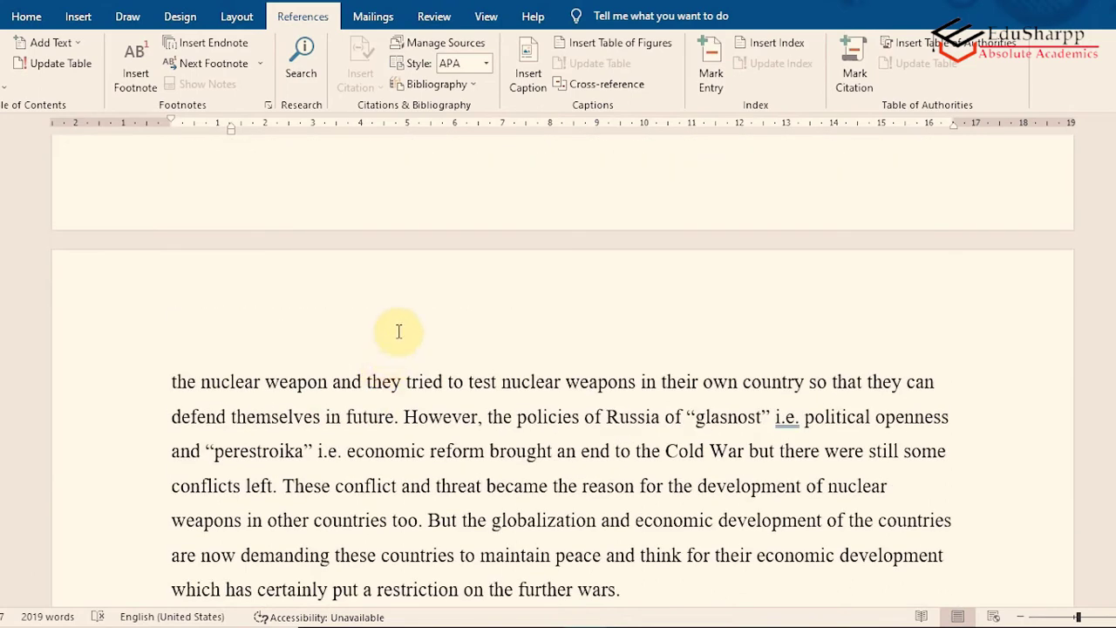
pyautogui.click(379, 486)
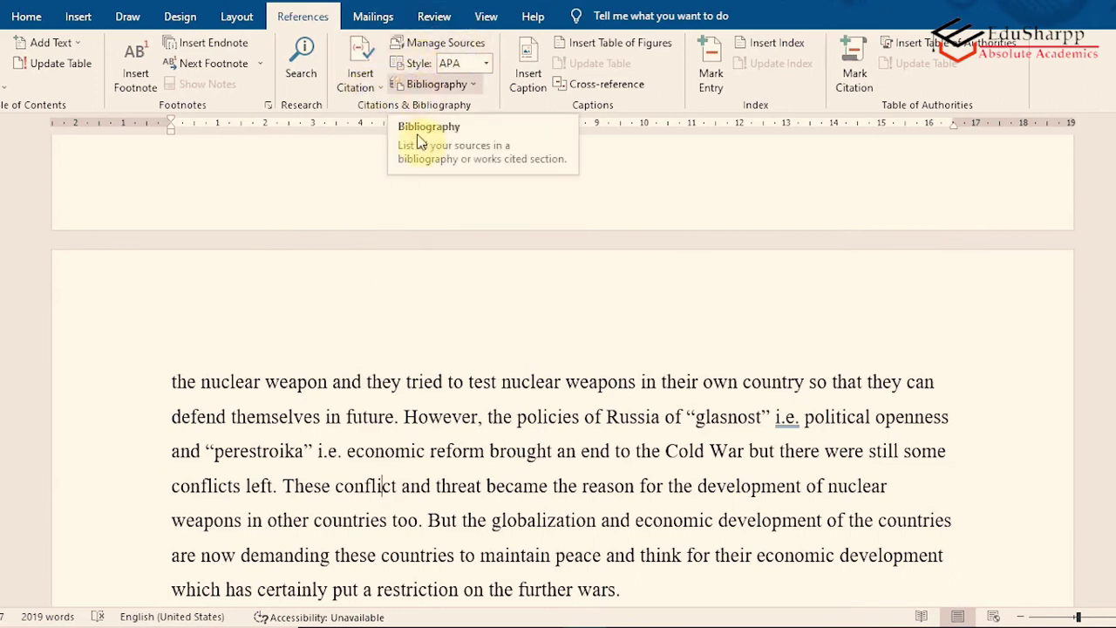
pyautogui.scroll(-15, 508, 482)
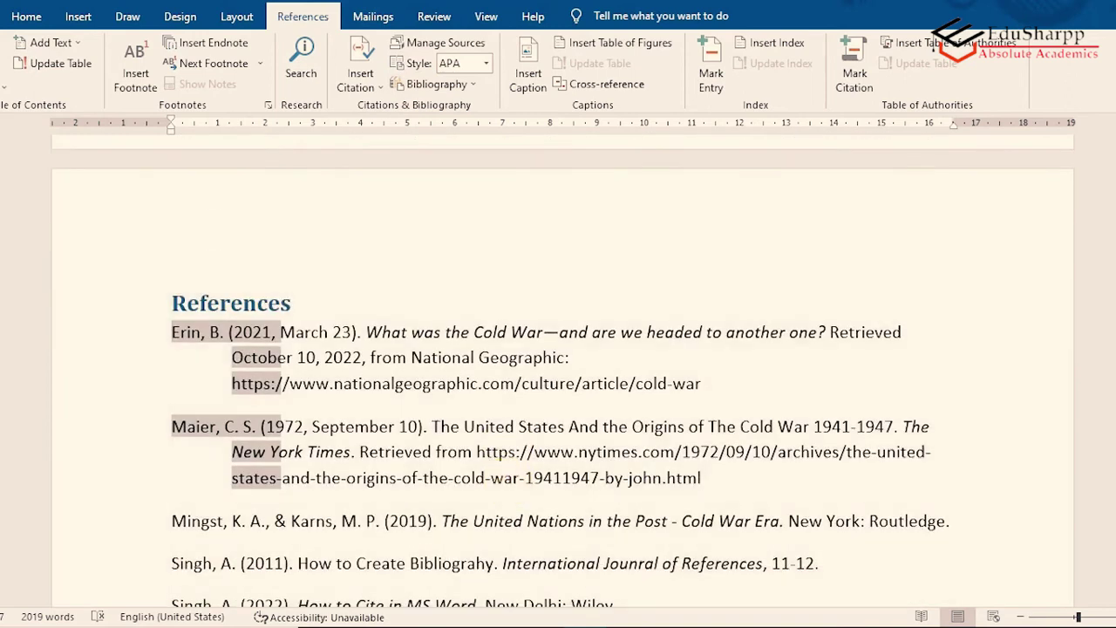
pyautogui.hotkey('alt', 'space')
pyautogui.click(345, 364)
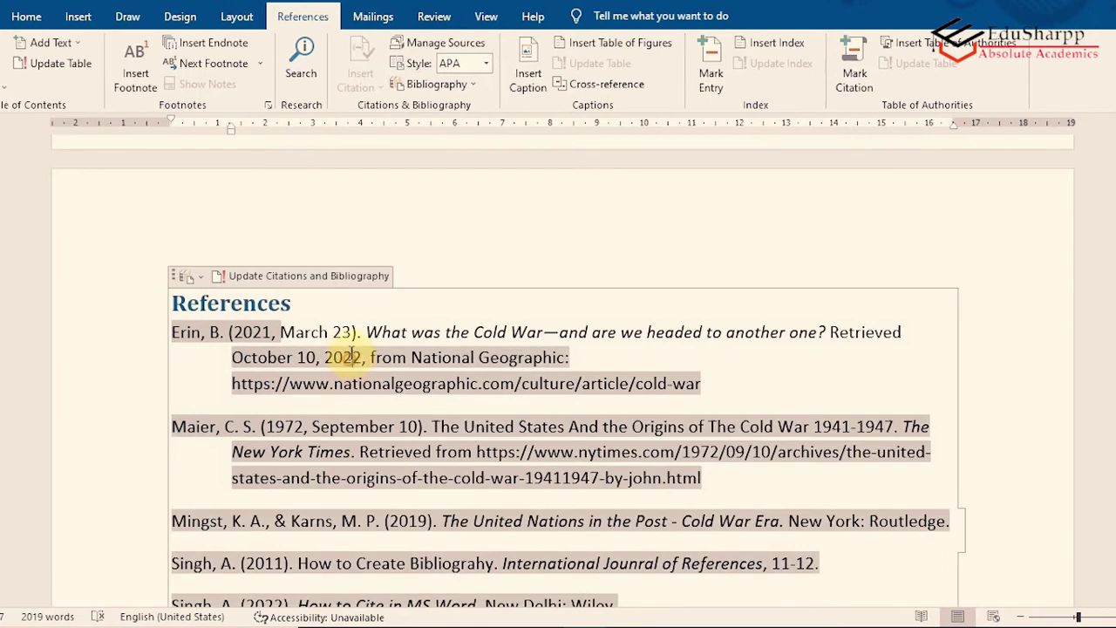
pyautogui.click(464, 262)
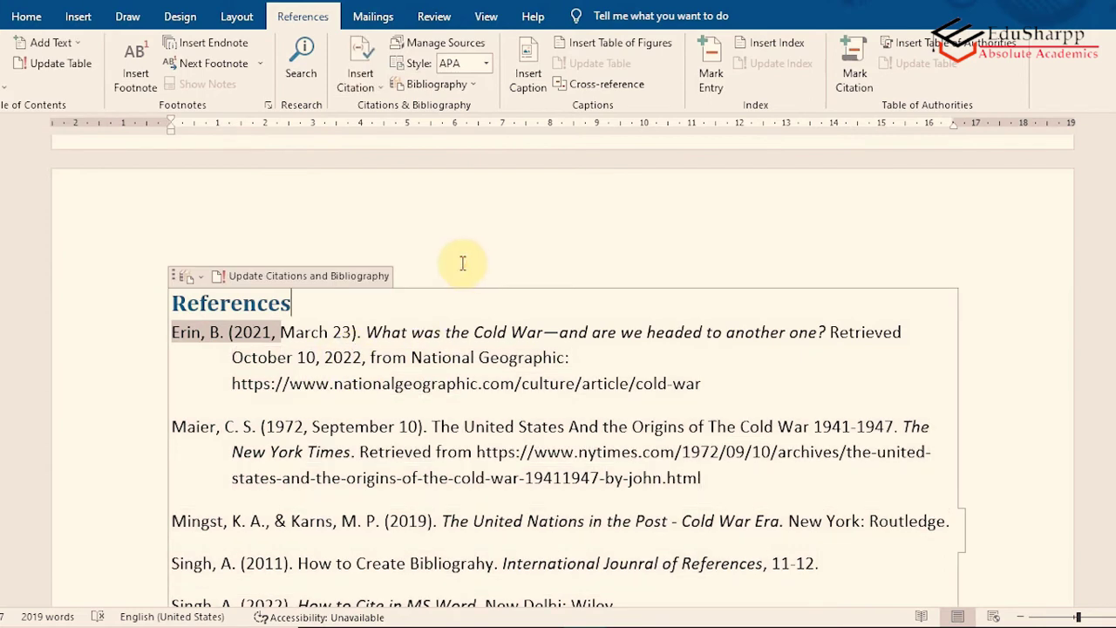
pyautogui.scroll(-1, 438, 378)
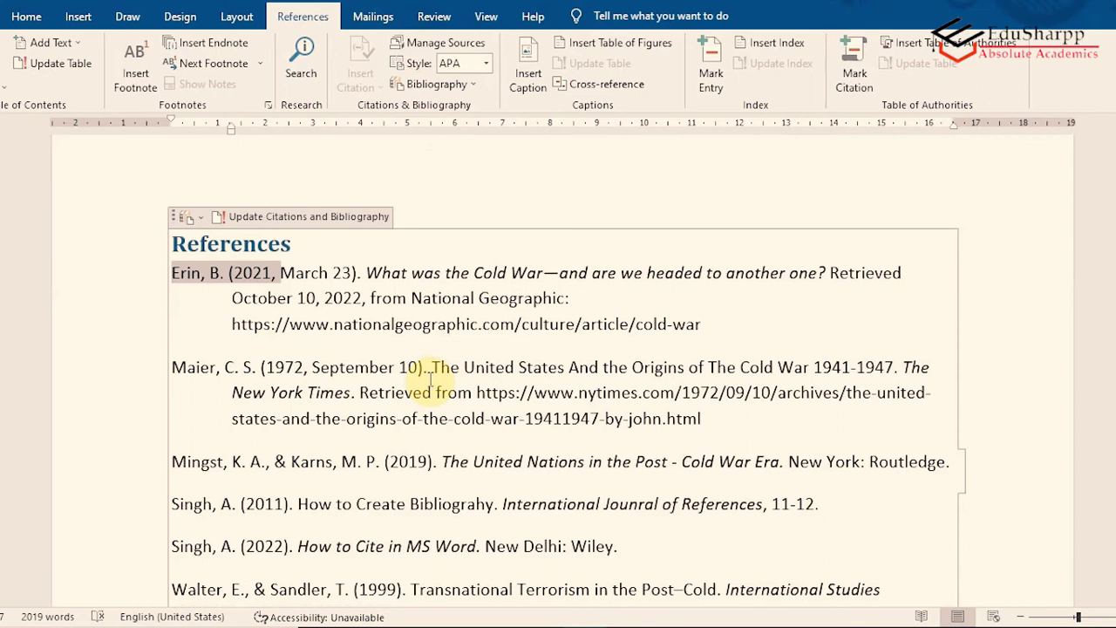
pyautogui.scroll(-1, 430, 380)
pyautogui.click(417, 442)
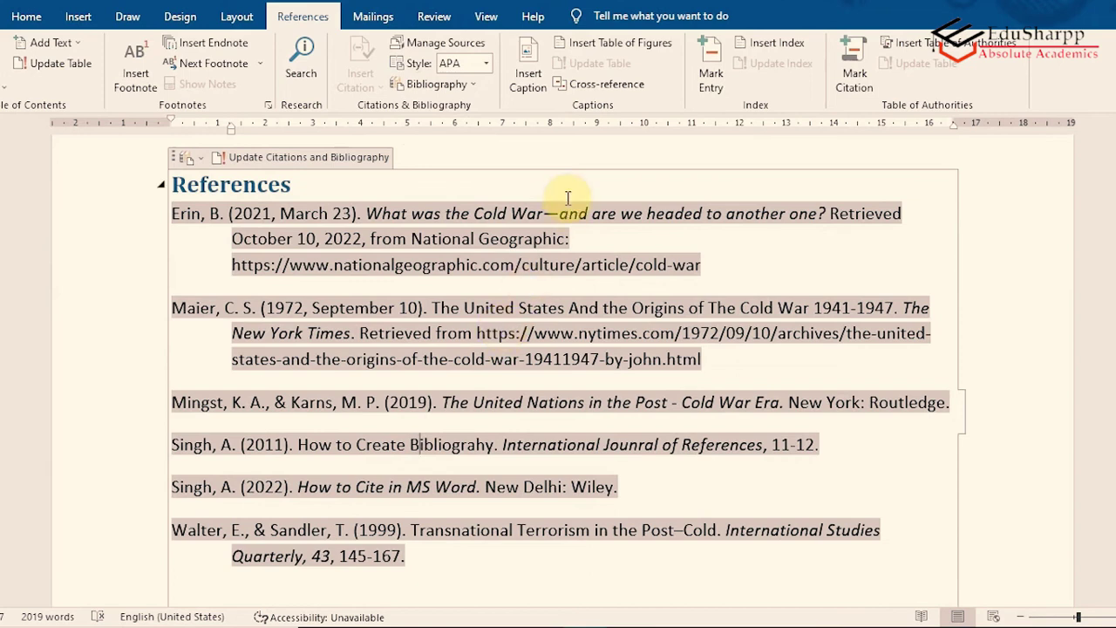
pyautogui.click(485, 65)
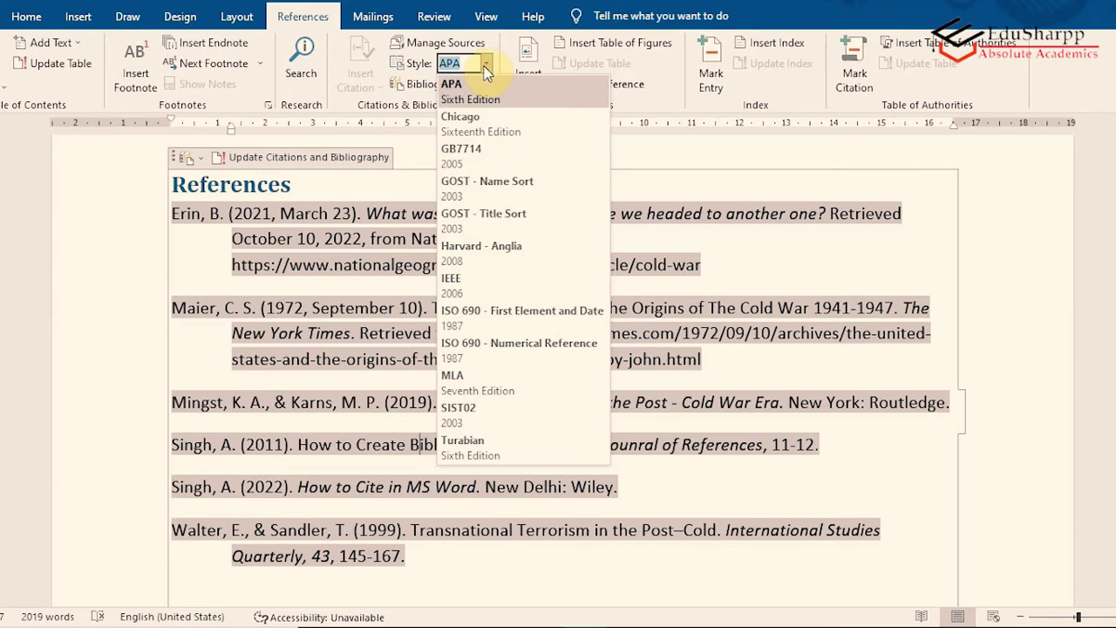
# Apply the Harvard - Anglia style and review the six reformatted References entries with access dates.
pyautogui.press('Escape')
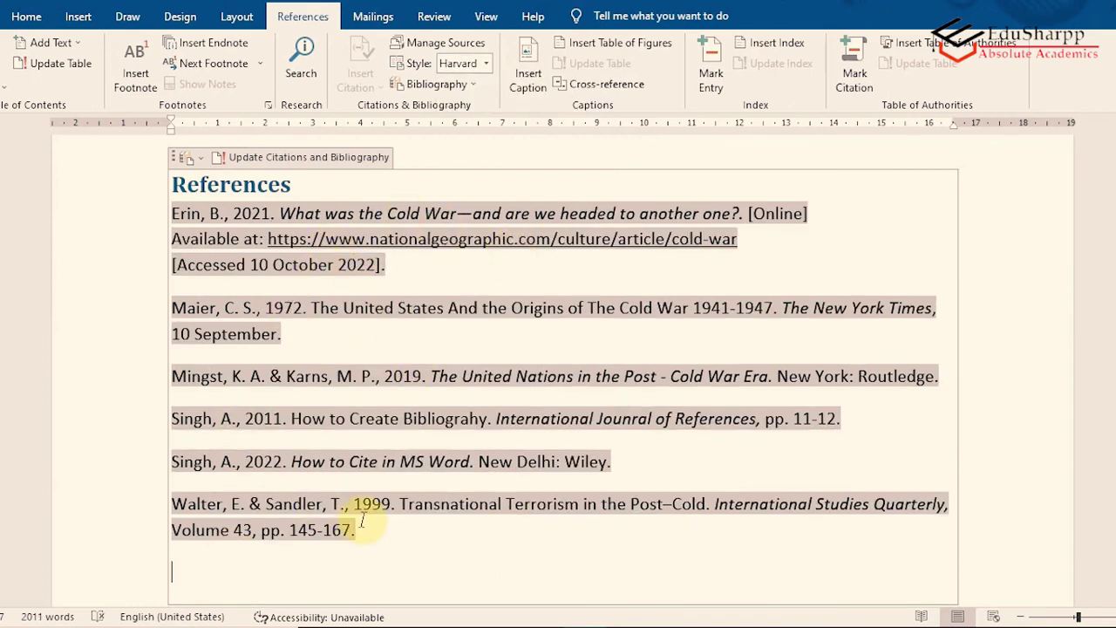
pyautogui.scroll(15, 478, 406)
pyautogui.scroll(6, 478, 407)
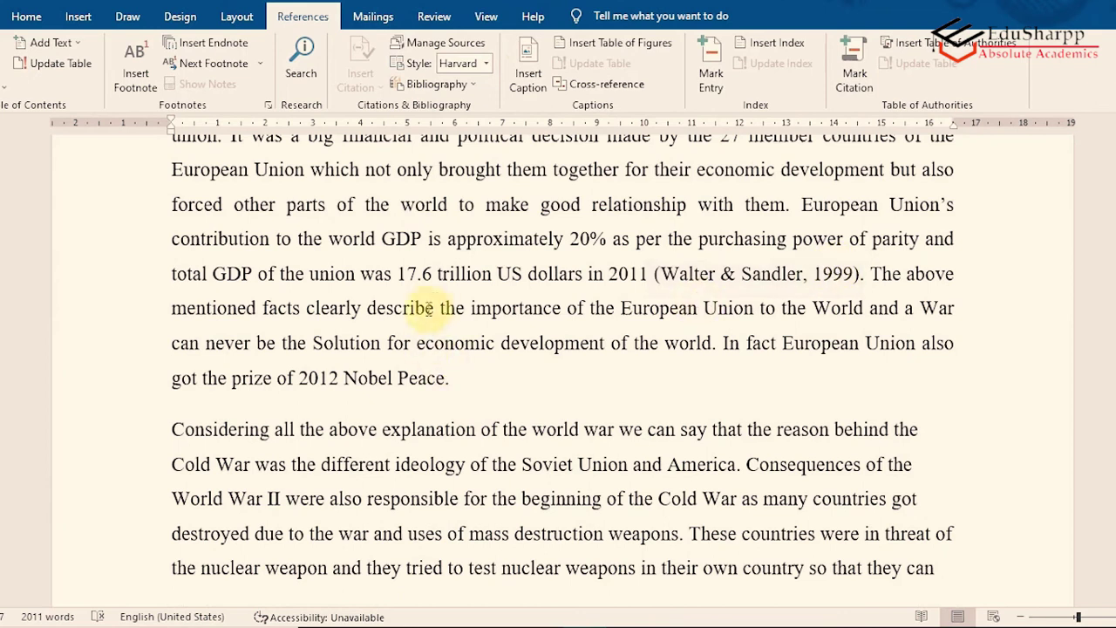
pyautogui.scroll(1, 443, 293)
pyautogui.scroll(-5, 443, 294)
pyautogui.scroll(-8, 433, 308)
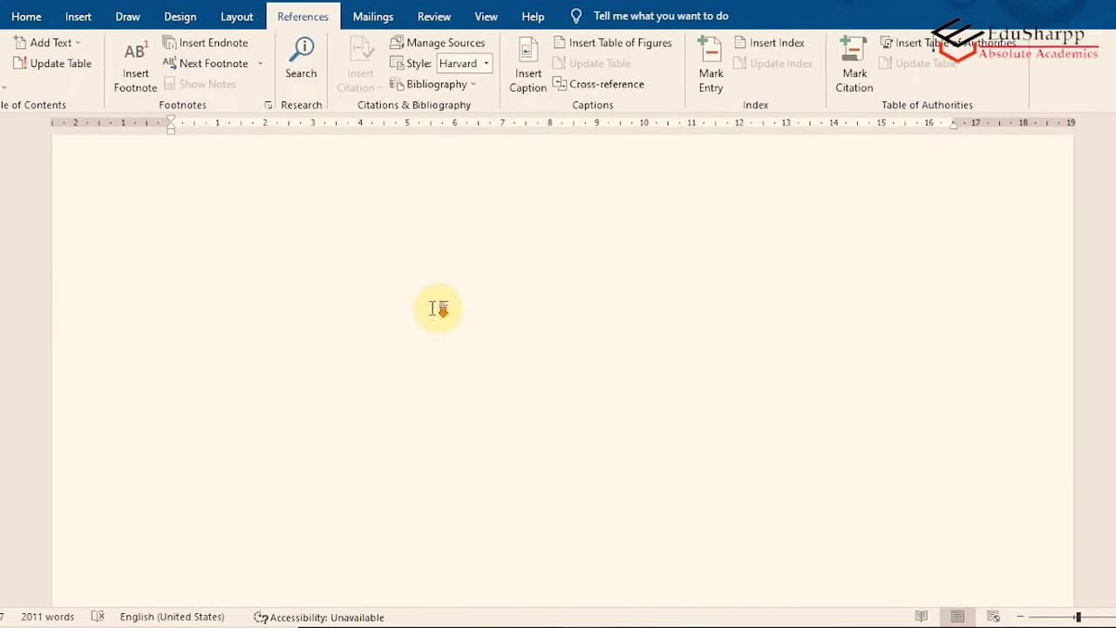